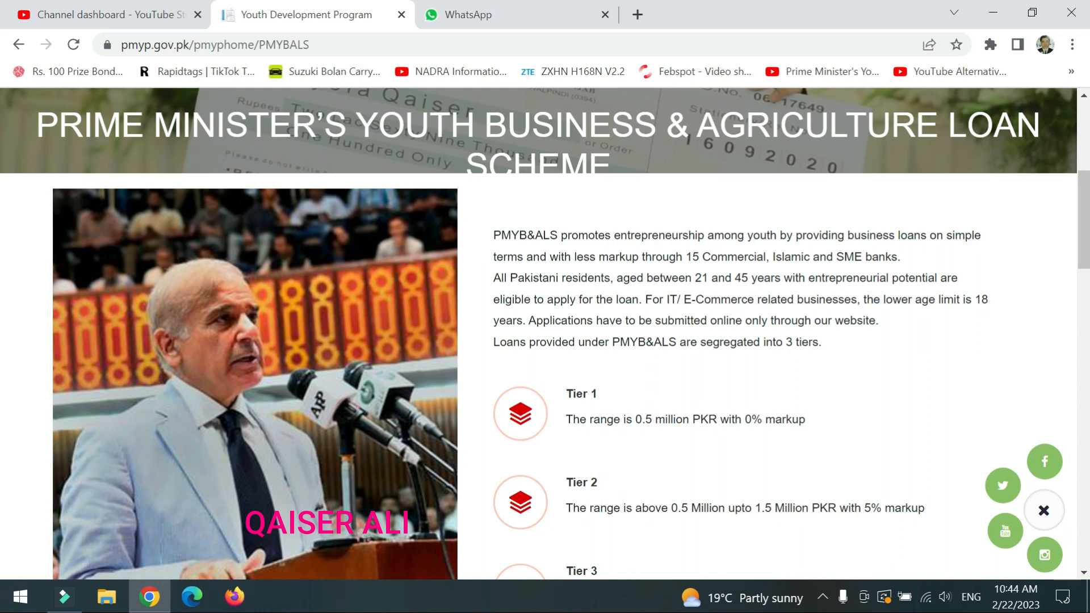
Step: Open the online loan application form from the scheme page's Apply for Loan option and dismiss the disclaimer
{"action": "left_click_drag", "start_coordinate": [645, 299], "coordinate": [522, 321]}
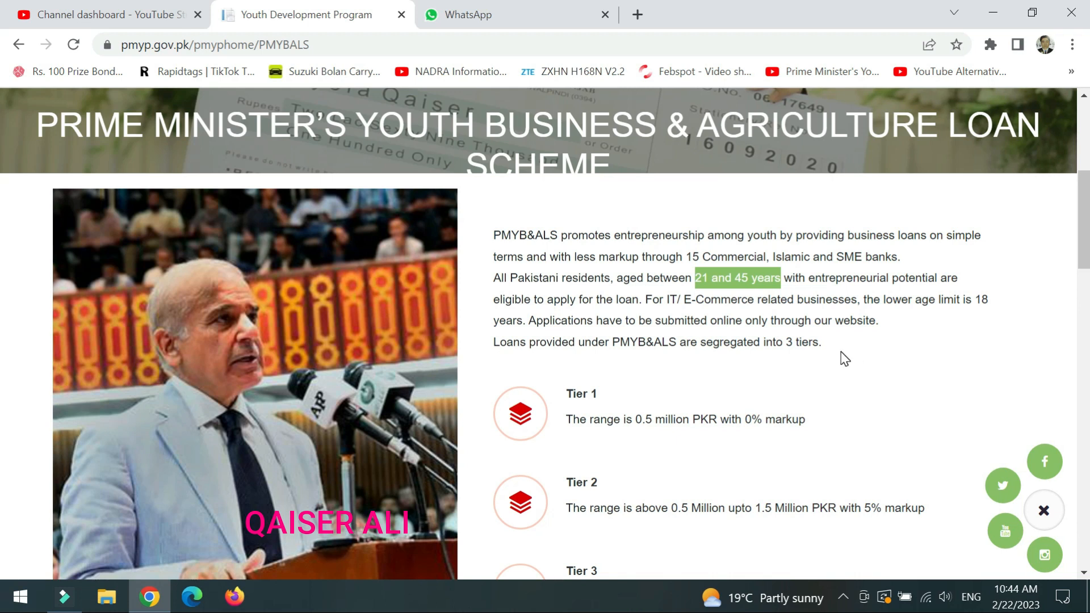
{"action": "scroll", "coordinate": [845, 358], "scroll_direction": "down", "scroll_amount": 5}
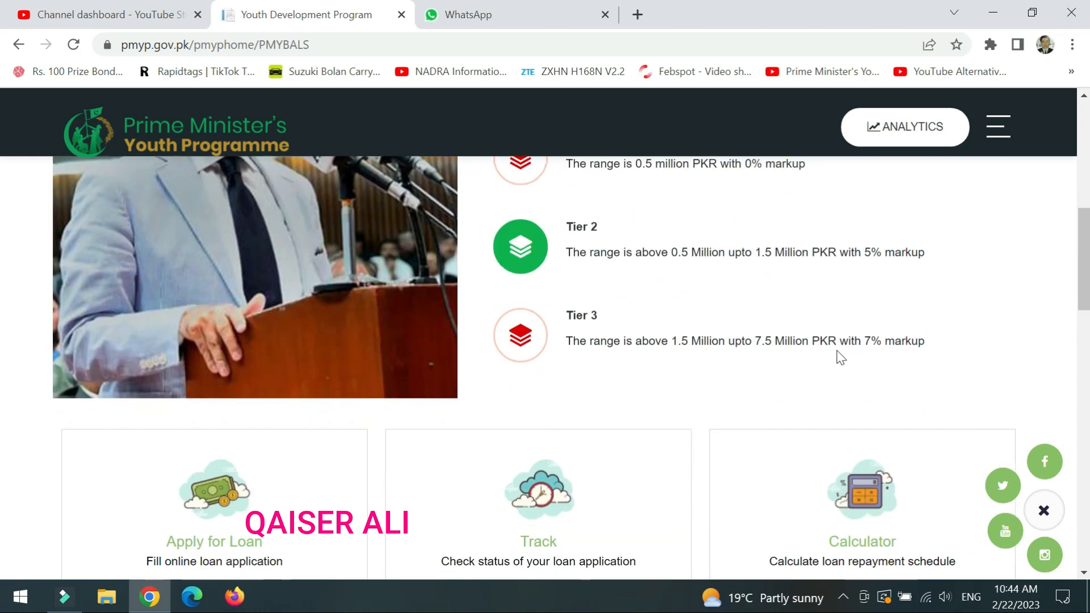
{"action": "scroll", "coordinate": [704, 345], "scroll_direction": "down", "scroll_amount": 3}
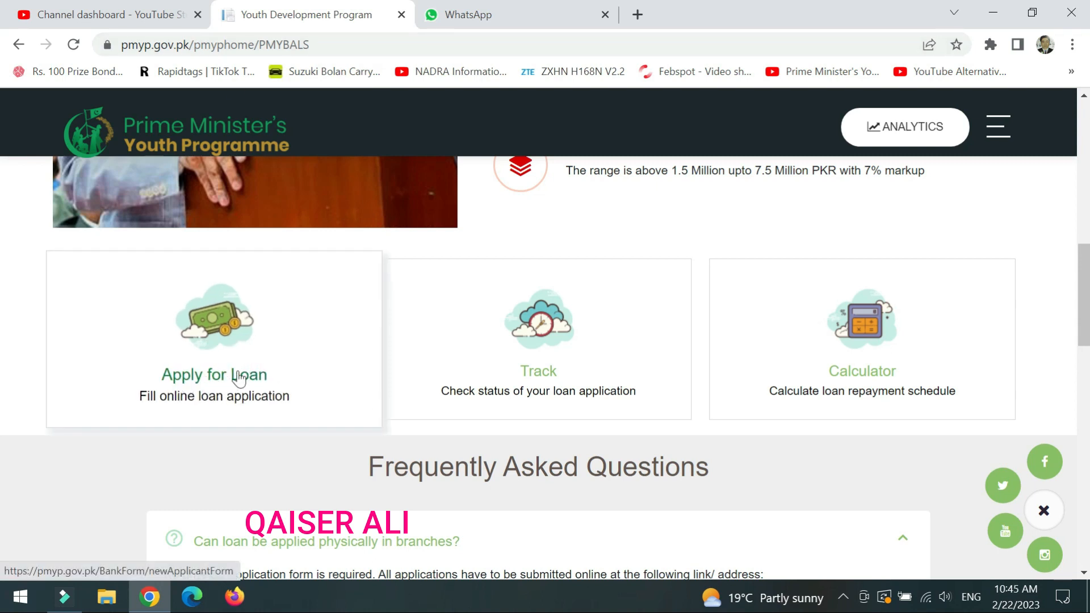
{"action": "left_click", "coordinate": [256, 355]}
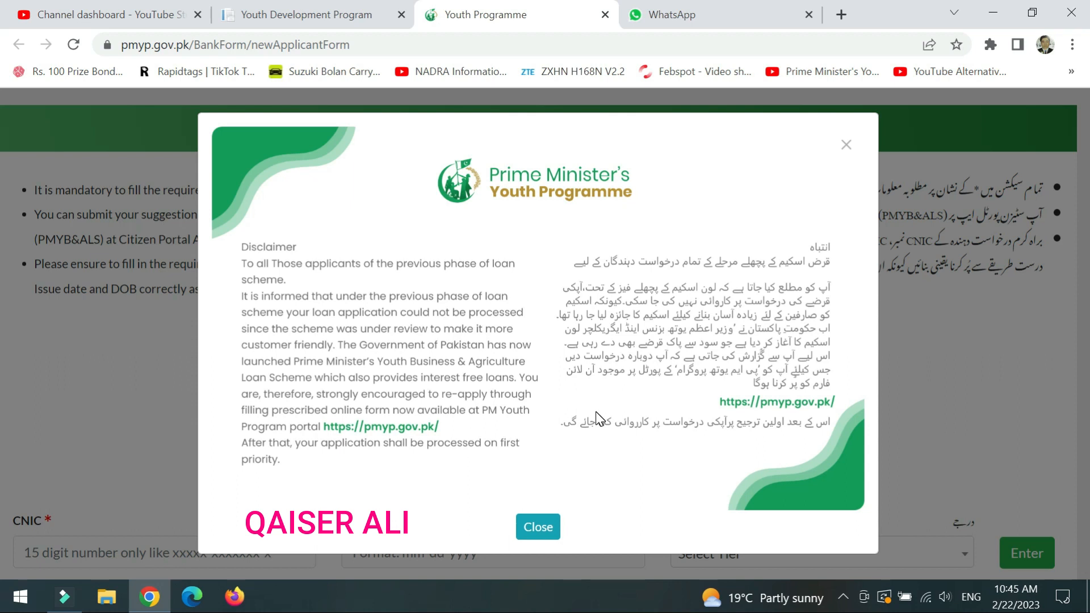
{"action": "left_click", "coordinate": [545, 527]}
Step: Examine the application form's instructions, user manual links, required entry fields, loan tiers and list of Tier 1 lending institutions
{"action": "scroll", "coordinate": [544, 430], "scroll_direction": "down", "scroll_amount": 1}
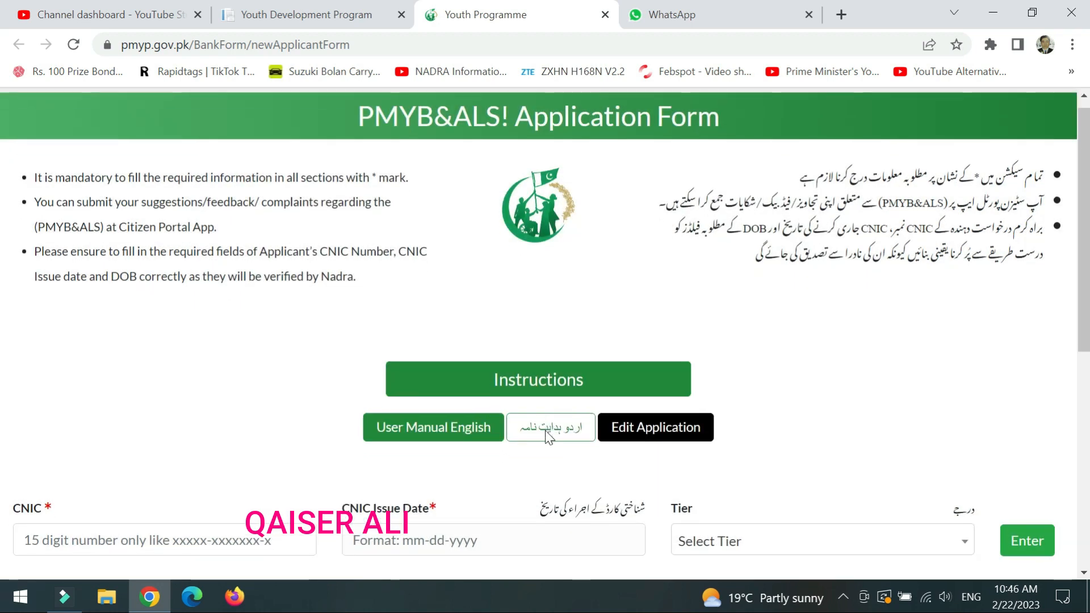
{"action": "scroll", "coordinate": [545, 430], "scroll_direction": "down", "scroll_amount": 3}
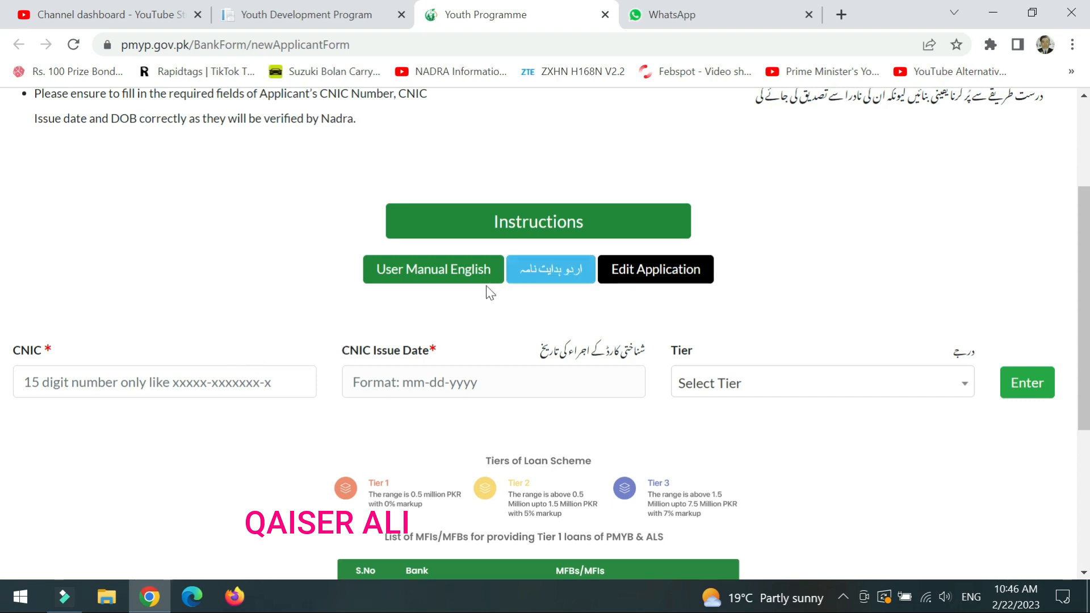
{"action": "scroll", "coordinate": [587, 335], "scroll_direction": "down", "scroll_amount": 5}
{"action": "scroll", "coordinate": [588, 335], "scroll_direction": "up", "scroll_amount": 5}
{"action": "left_click", "coordinate": [565, 264]}
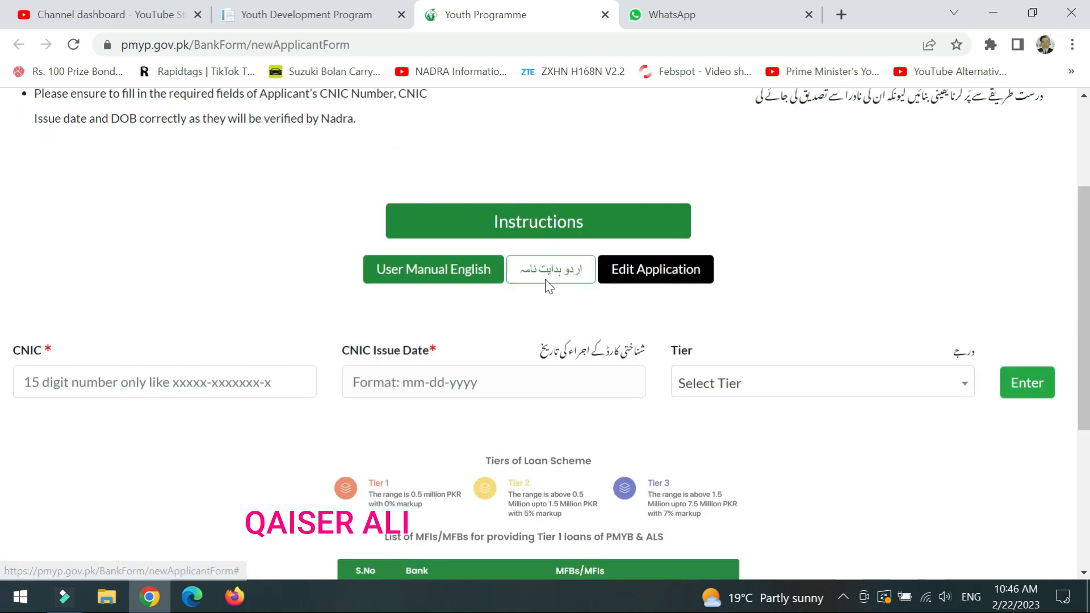
{"action": "left_click", "coordinate": [472, 276]}
{"action": "scroll", "coordinate": [553, 317], "scroll_direction": "down", "scroll_amount": 5}
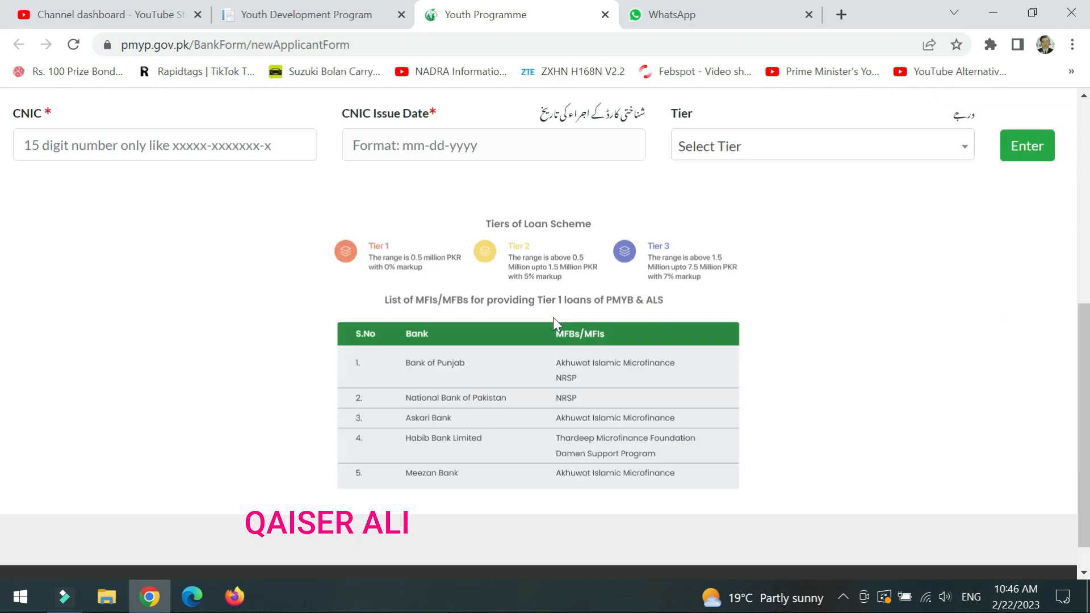
{"action": "scroll", "coordinate": [552, 318], "scroll_direction": "up", "scroll_amount": 5}
{"action": "scroll", "coordinate": [556, 324], "scroll_direction": "up", "scroll_amount": 3}
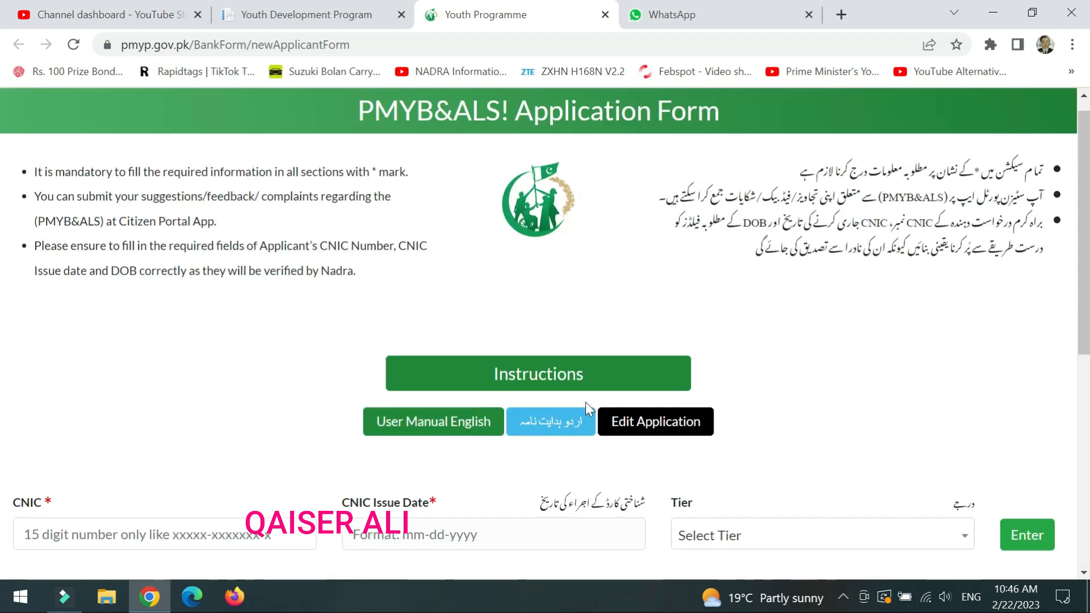
{"action": "scroll", "coordinate": [625, 402], "scroll_direction": "down", "scroll_amount": 1}
{"action": "scroll", "coordinate": [610, 401], "scroll_direction": "down", "scroll_amount": 3}
{"action": "scroll", "coordinate": [608, 401], "scroll_direction": "up", "scroll_amount": 3}
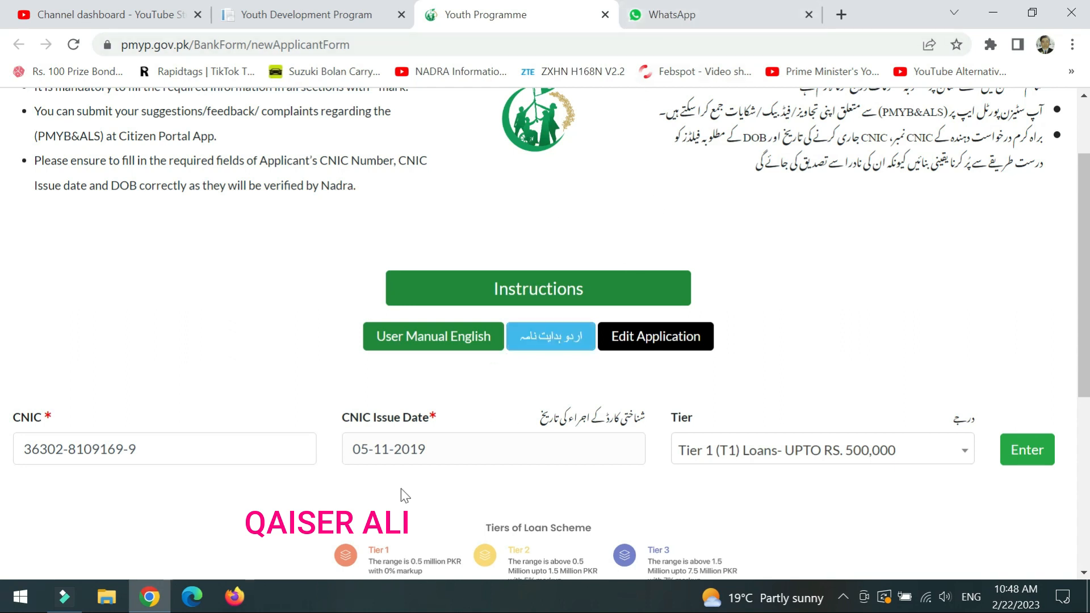
Step: Check the identity card photo in WhatsApp, and submit the form's CNIC number and issue date with the Tier 1 loan option
{"action": "left_click", "coordinate": [682, 14]}
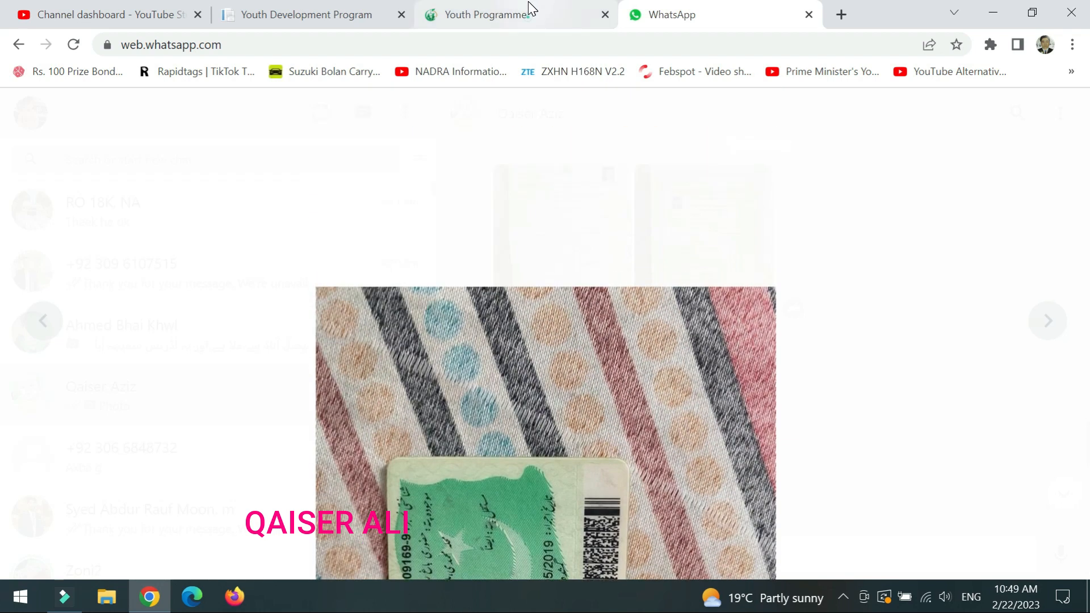
{"action": "left_click", "coordinate": [531, 13]}
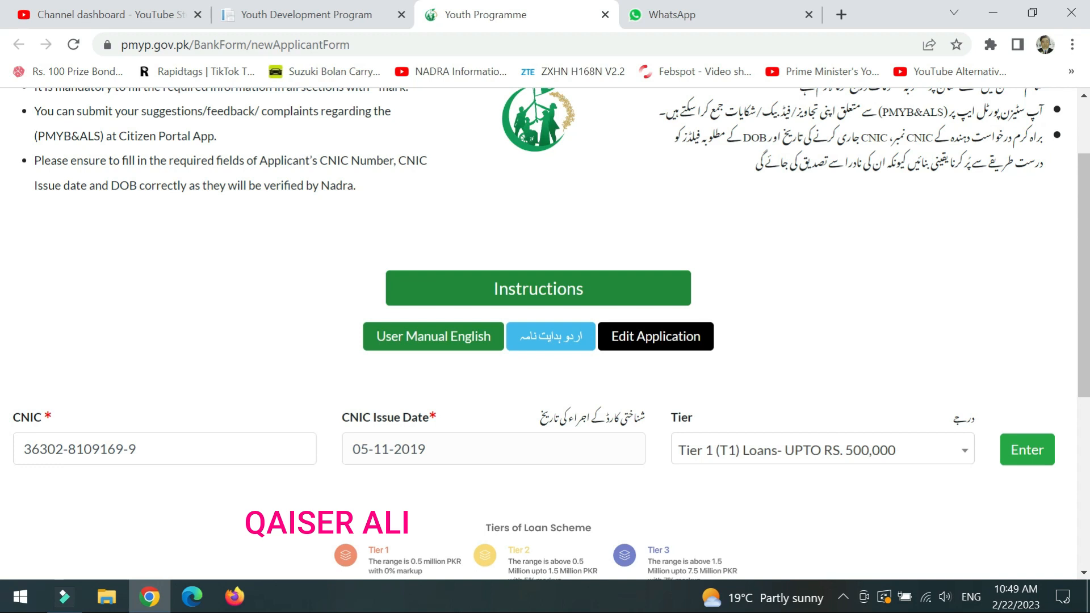
{"action": "left_click", "coordinate": [700, 22]}
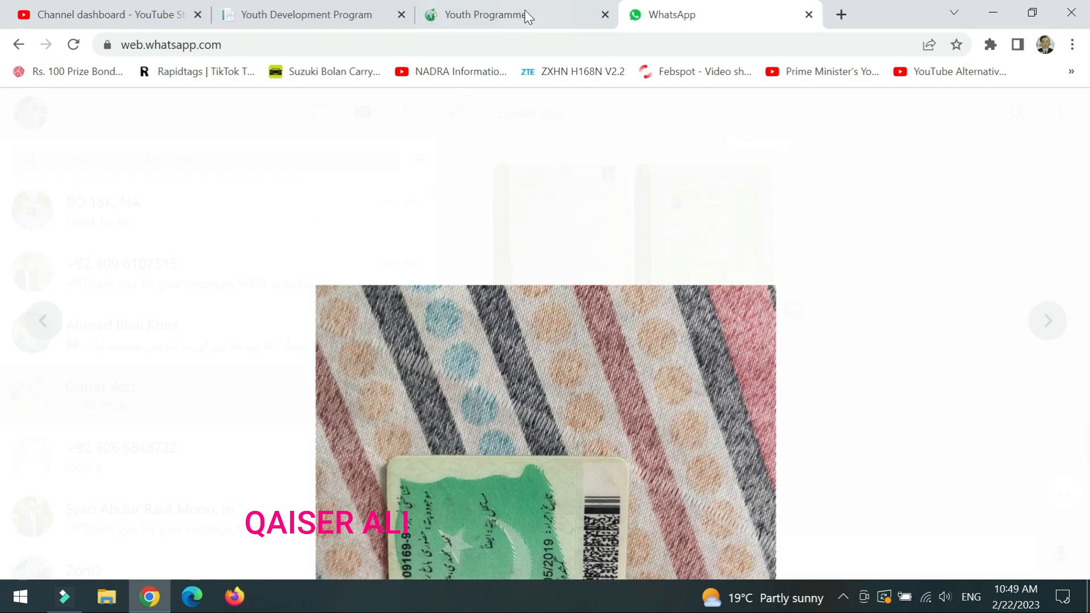
{"action": "left_click", "coordinate": [525, 12]}
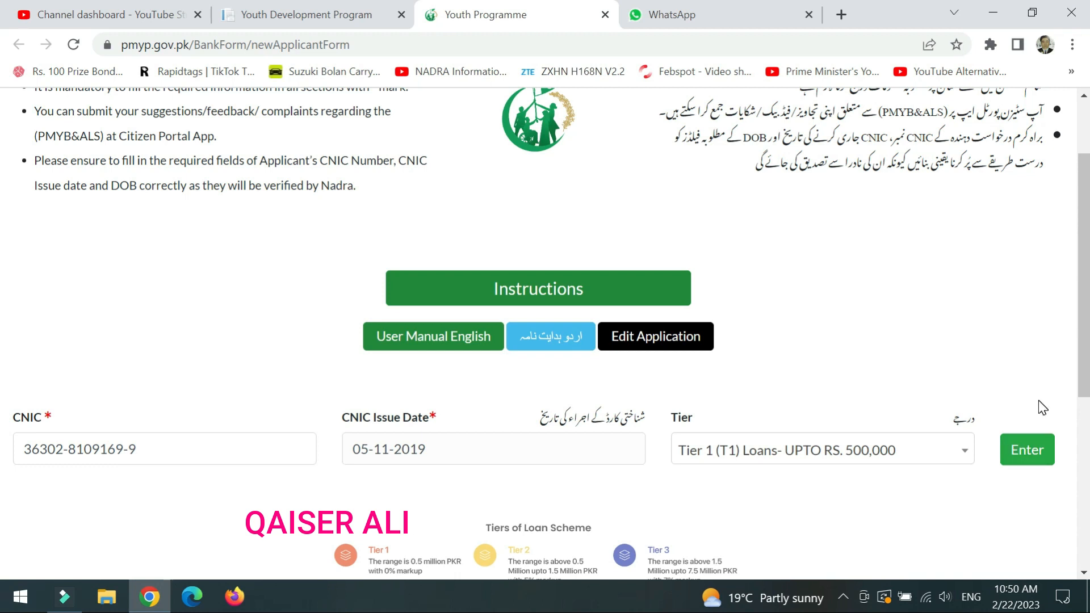
{"action": "left_click", "coordinate": [1031, 456]}
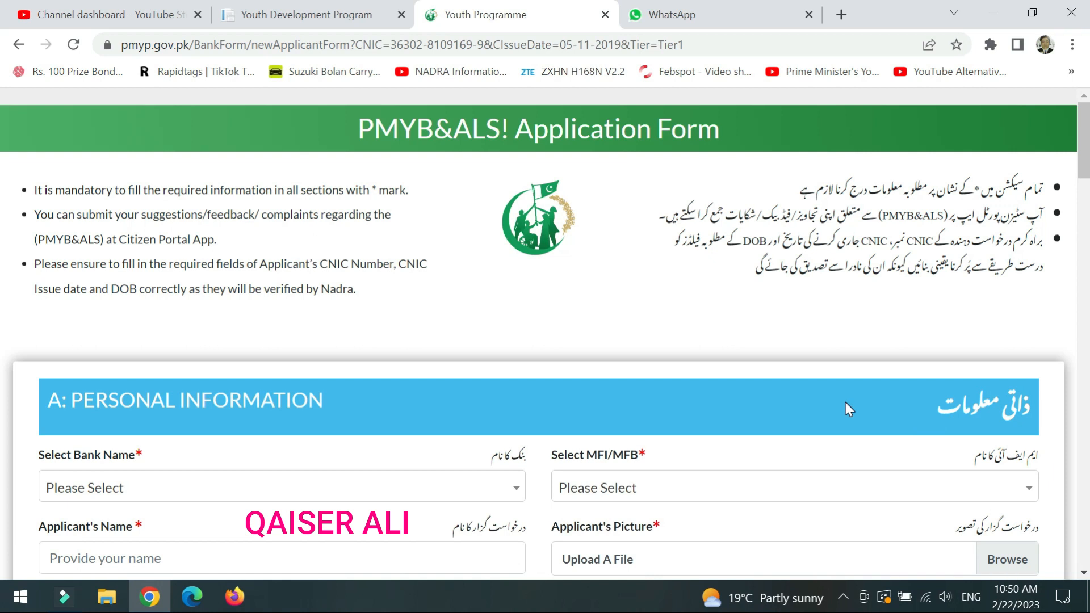
Step: Select Bank of Punjab as the bank in the Personal Information section
{"action": "scroll", "coordinate": [830, 401], "scroll_direction": "down", "scroll_amount": 3}
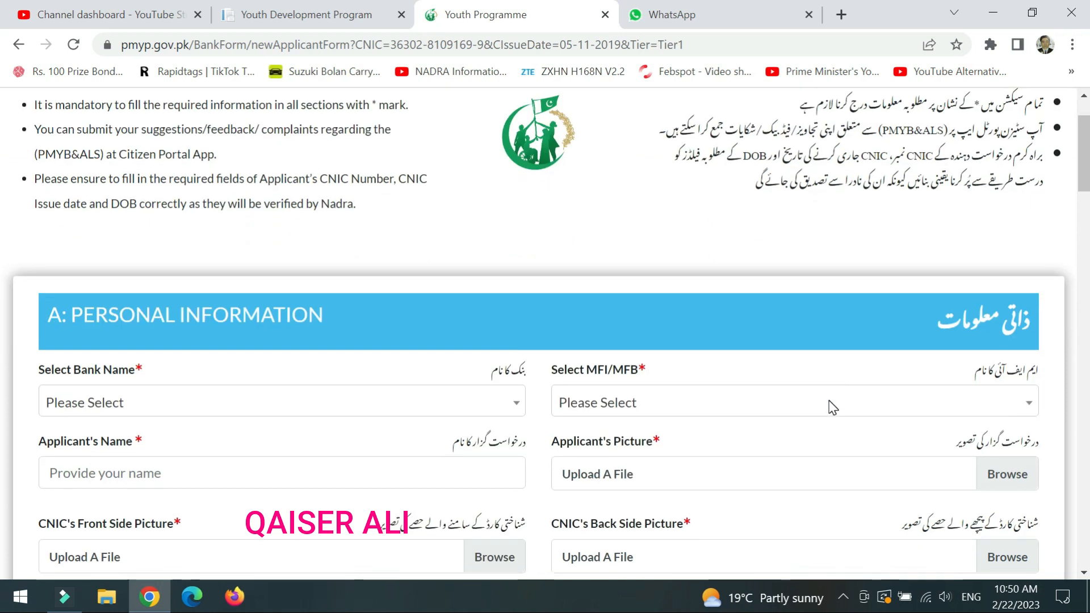
{"action": "scroll", "coordinate": [833, 407], "scroll_direction": "down", "scroll_amount": 2}
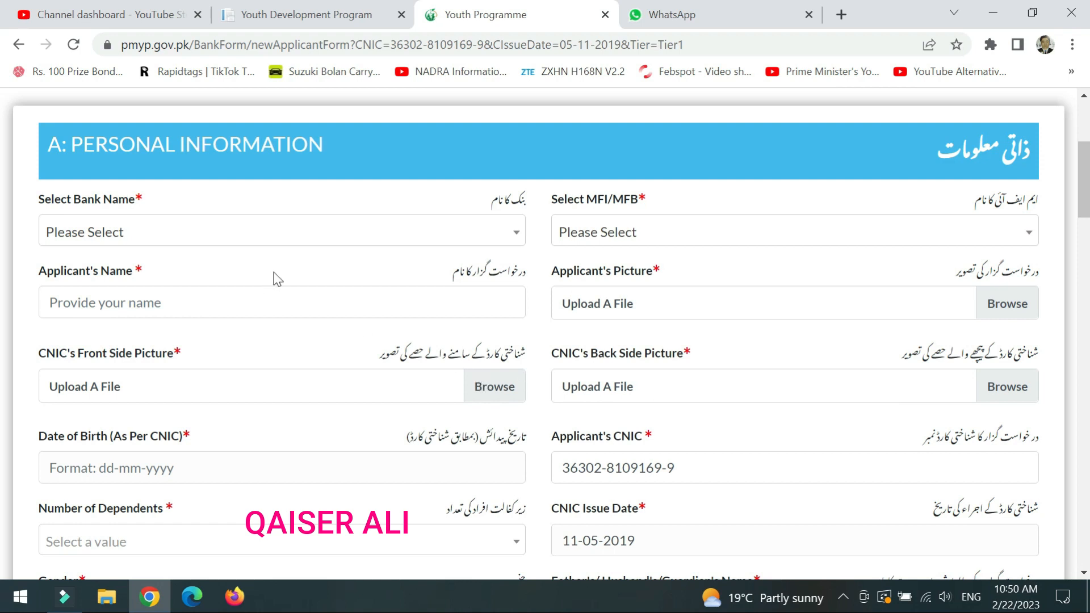
{"action": "left_click", "coordinate": [413, 230]}
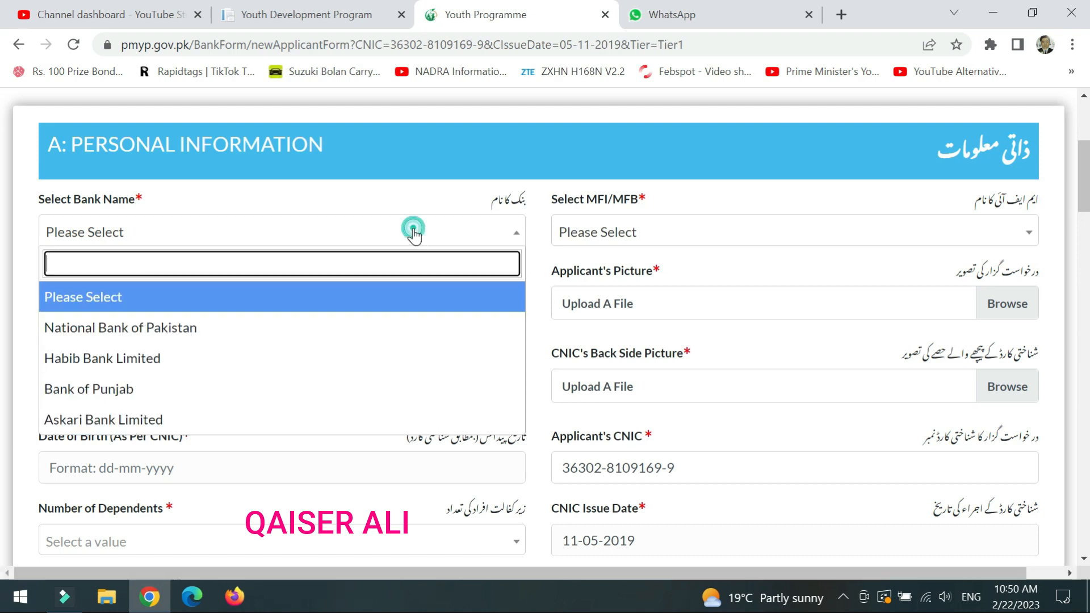
{"action": "scroll", "coordinate": [208, 352], "scroll_direction": "down", "scroll_amount": 1}
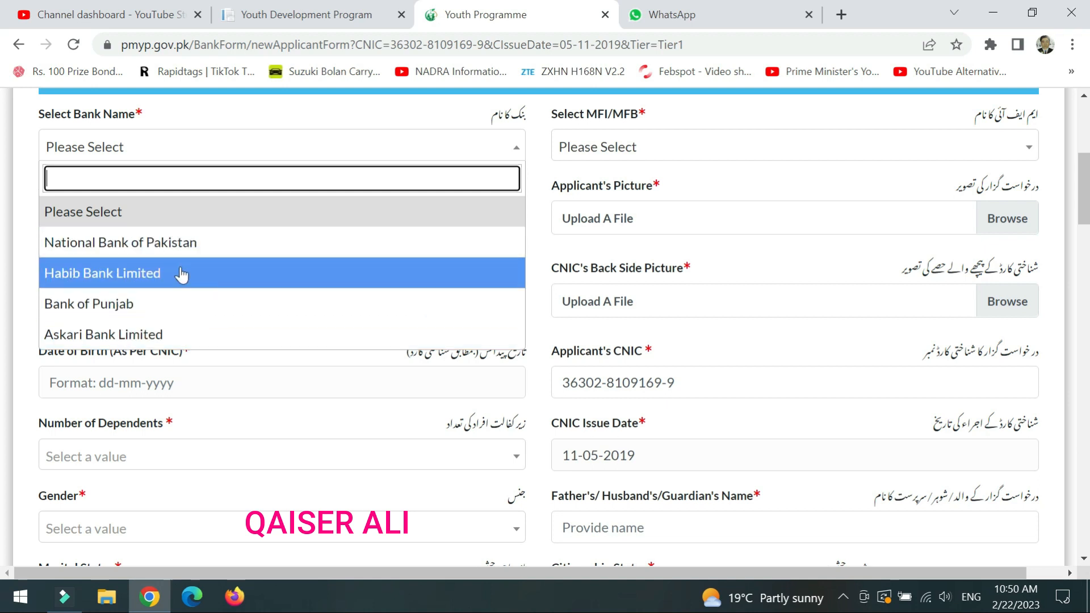
{"action": "left_click", "coordinate": [171, 308]}
{"action": "scroll", "coordinate": [214, 309], "scroll_direction": "up", "scroll_amount": 1}
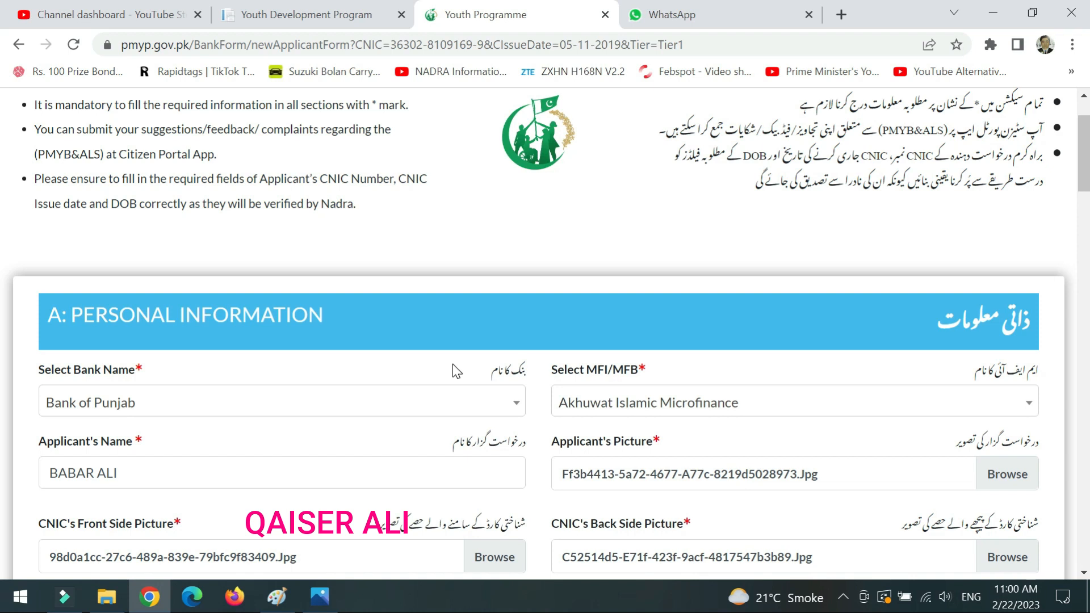
Step: Examine the MFI/MFB options offered for Bank of Punjab in the Personal Information section
{"action": "scroll", "coordinate": [452, 363], "scroll_direction": "down", "scroll_amount": 3}
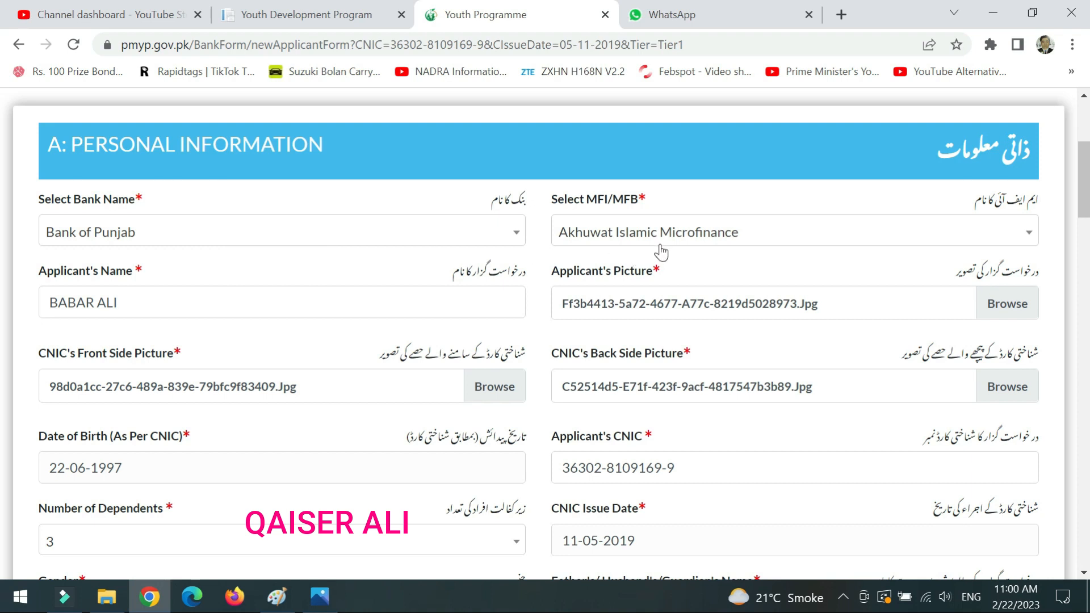
{"action": "left_click", "coordinate": [684, 245]}
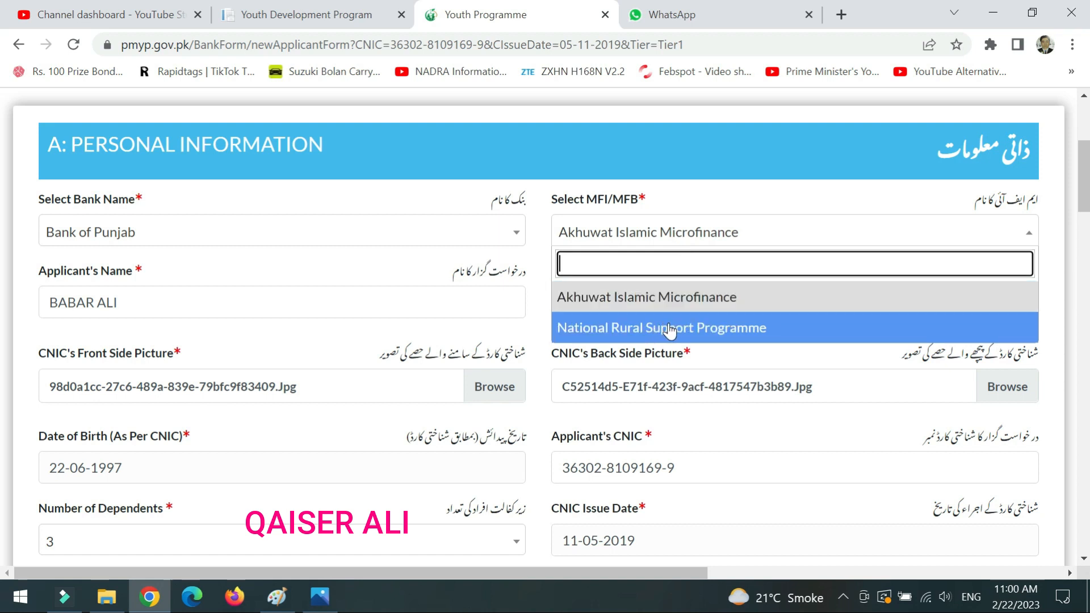
{"action": "key", "text": "Up"}
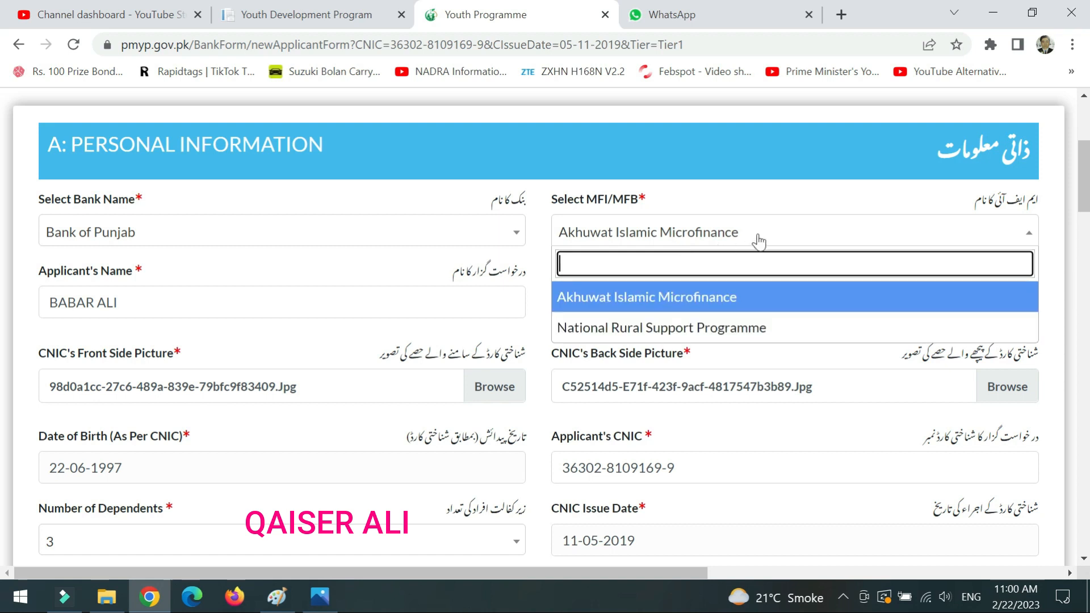
{"action": "left_click", "coordinate": [695, 177]}
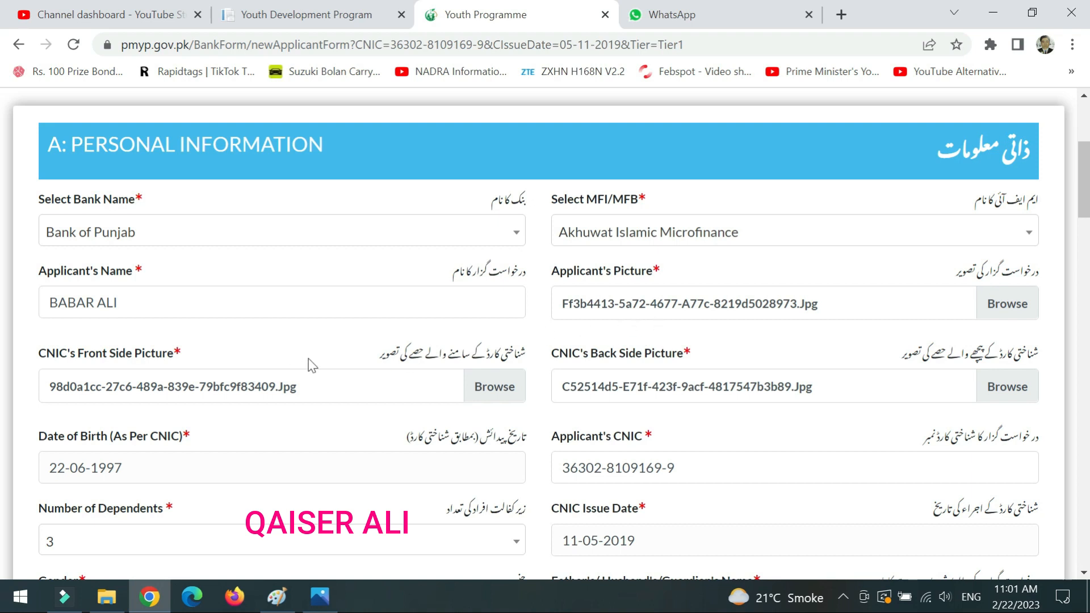
Step: Review the filled-in personal details and examine the available citizenship status options
{"action": "scroll", "coordinate": [434, 387], "scroll_direction": "down", "scroll_amount": 1}
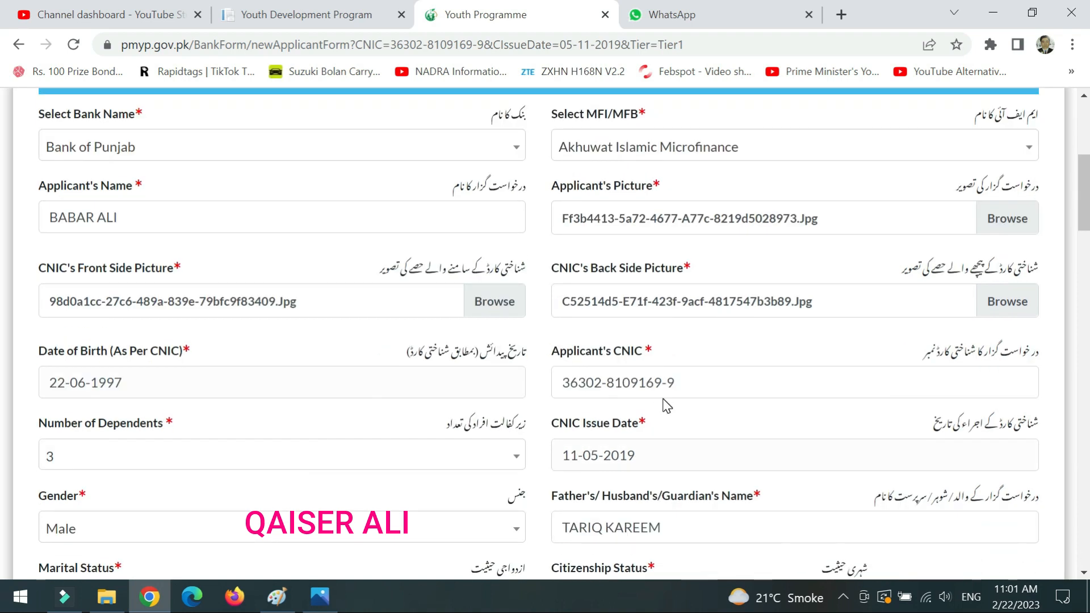
{"action": "scroll", "coordinate": [667, 400], "scroll_direction": "down", "scroll_amount": 1}
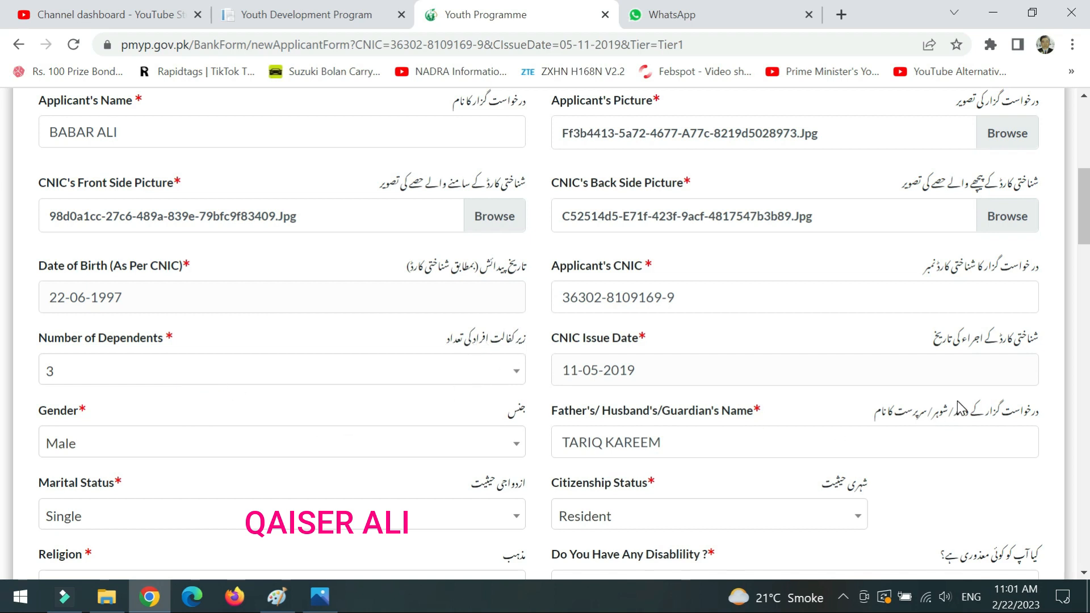
{"action": "scroll", "coordinate": [960, 409], "scroll_direction": "down", "scroll_amount": 2}
{"action": "scroll", "coordinate": [961, 408], "scroll_direction": "down", "scroll_amount": 1}
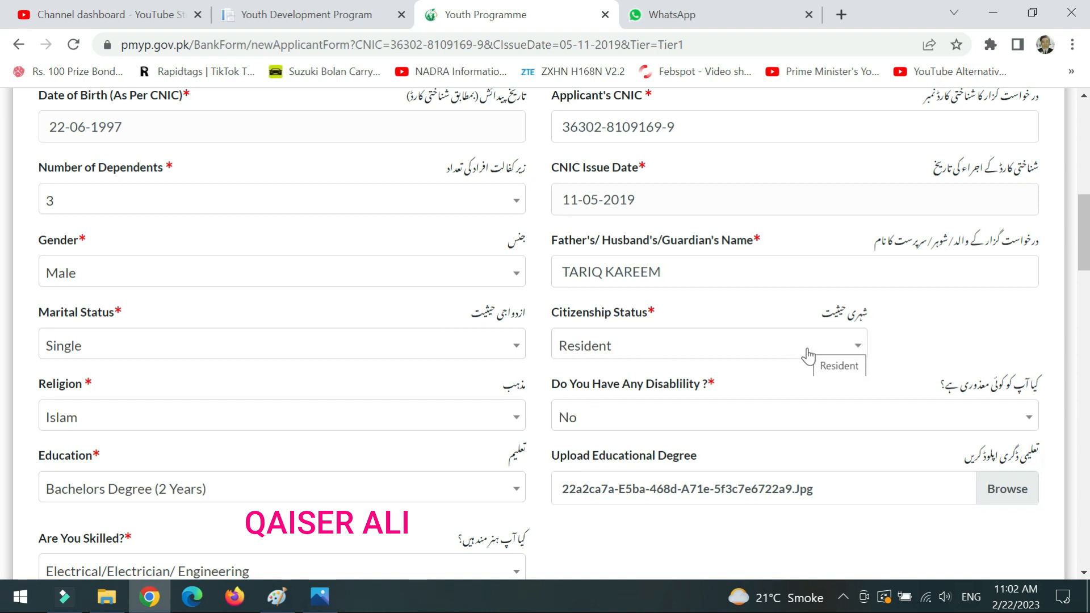
{"action": "left_click", "coordinate": [785, 354]}
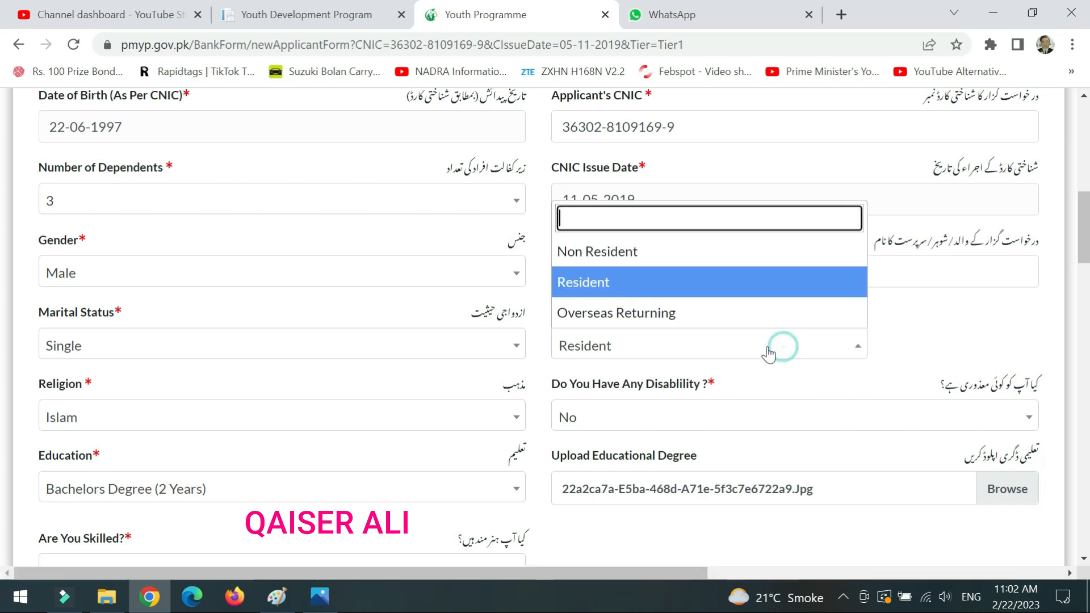
{"action": "left_click", "coordinate": [932, 301]}
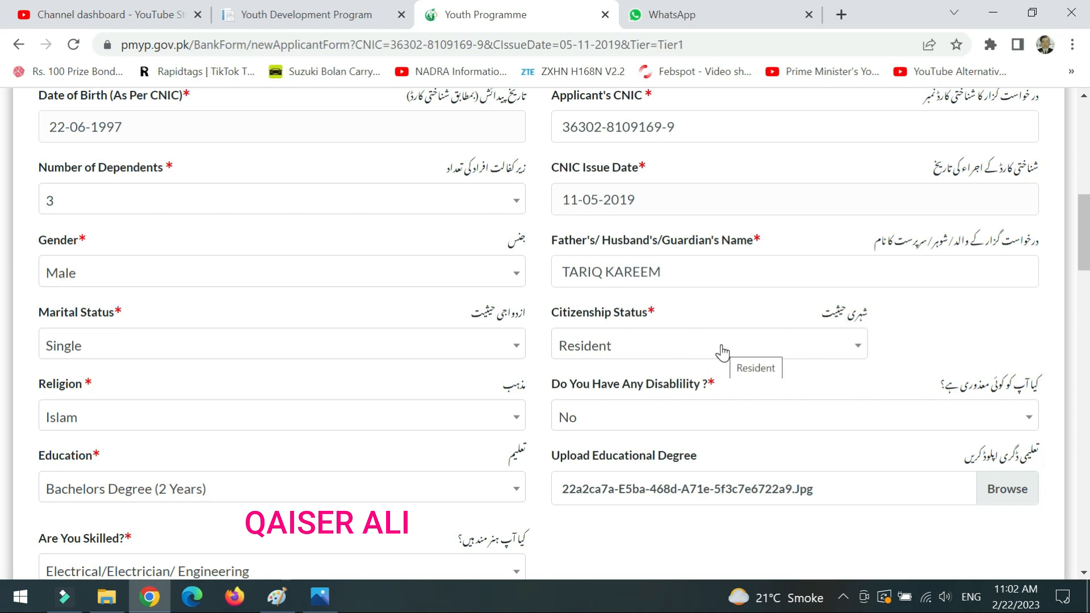
Step: Examine the religion choices and the education entries in the Personal Information section
{"action": "scroll", "coordinate": [244, 408], "scroll_direction": "down", "scroll_amount": 3}
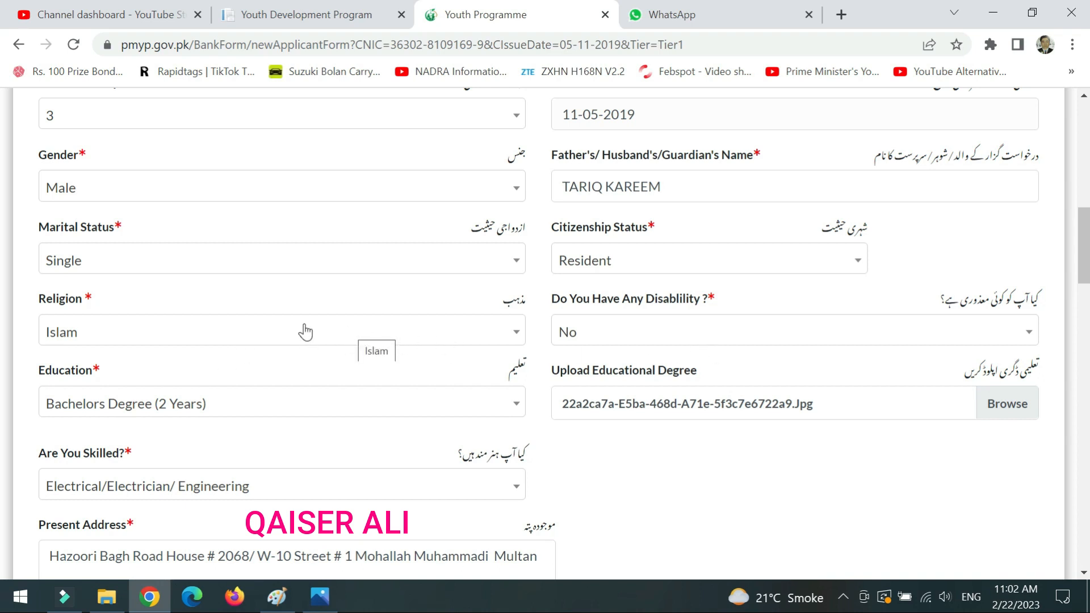
{"action": "left_click", "coordinate": [362, 330]}
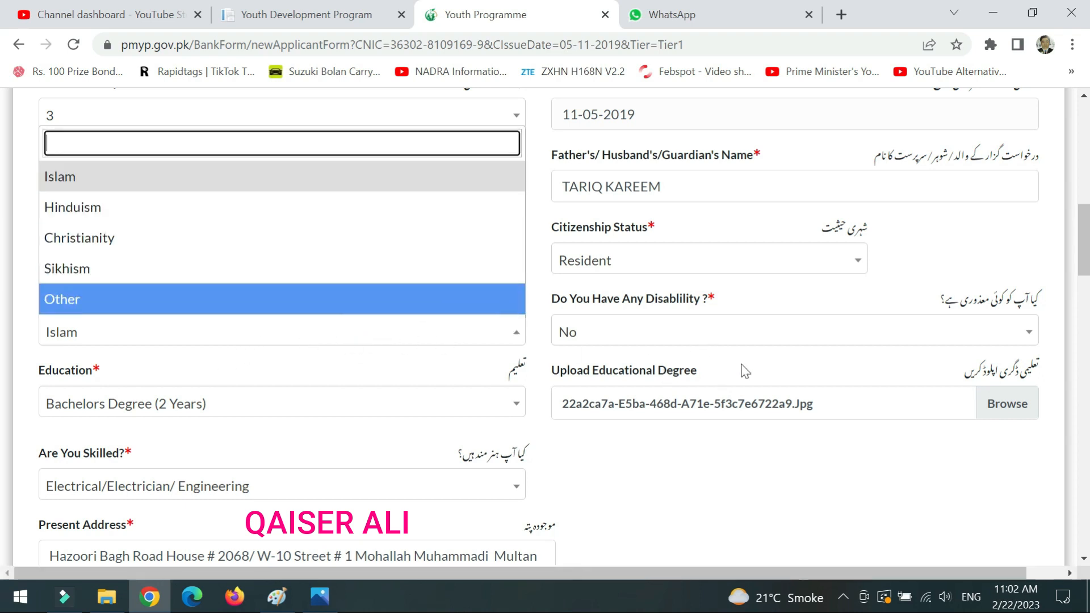
{"action": "left_click", "coordinate": [769, 363]}
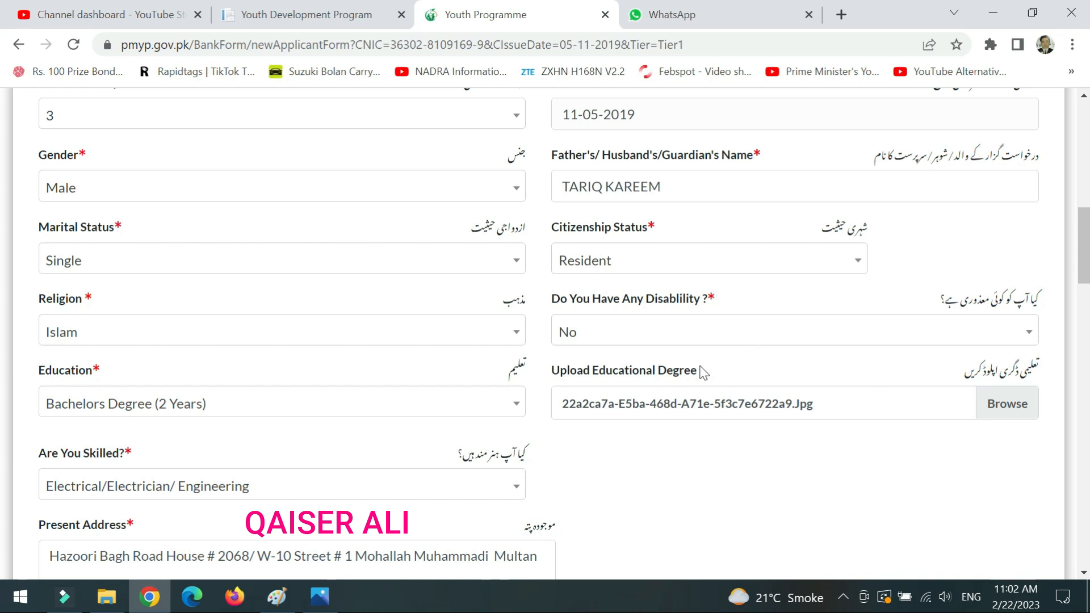
{"action": "left_click", "coordinate": [348, 366]}
Step: Review the education and degree upload entries and examine the skill options in the Personal Information section
{"action": "scroll", "coordinate": [254, 401], "scroll_direction": "down", "scroll_amount": 1}
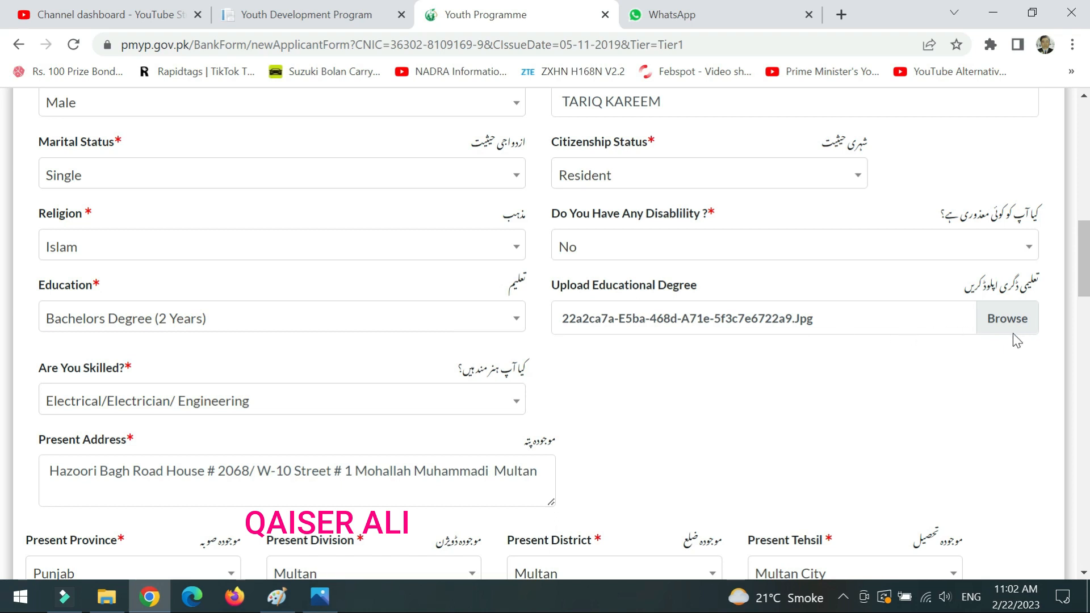
{"action": "scroll", "coordinate": [455, 358], "scroll_direction": "down", "scroll_amount": 1}
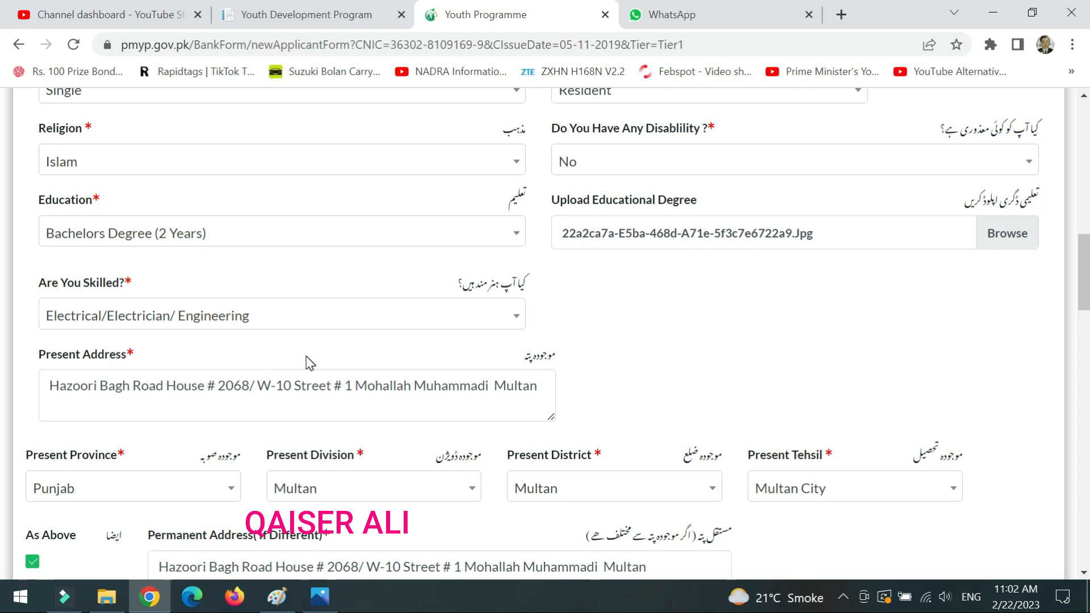
{"action": "left_click", "coordinate": [312, 317]}
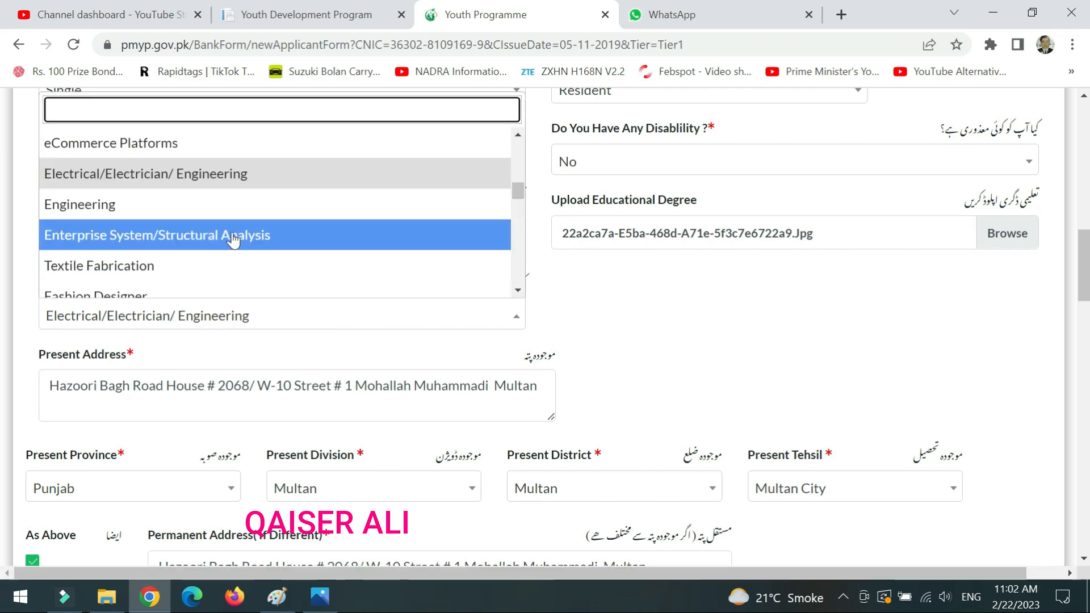
{"action": "scroll", "coordinate": [246, 238], "scroll_direction": "down", "scroll_amount": 8}
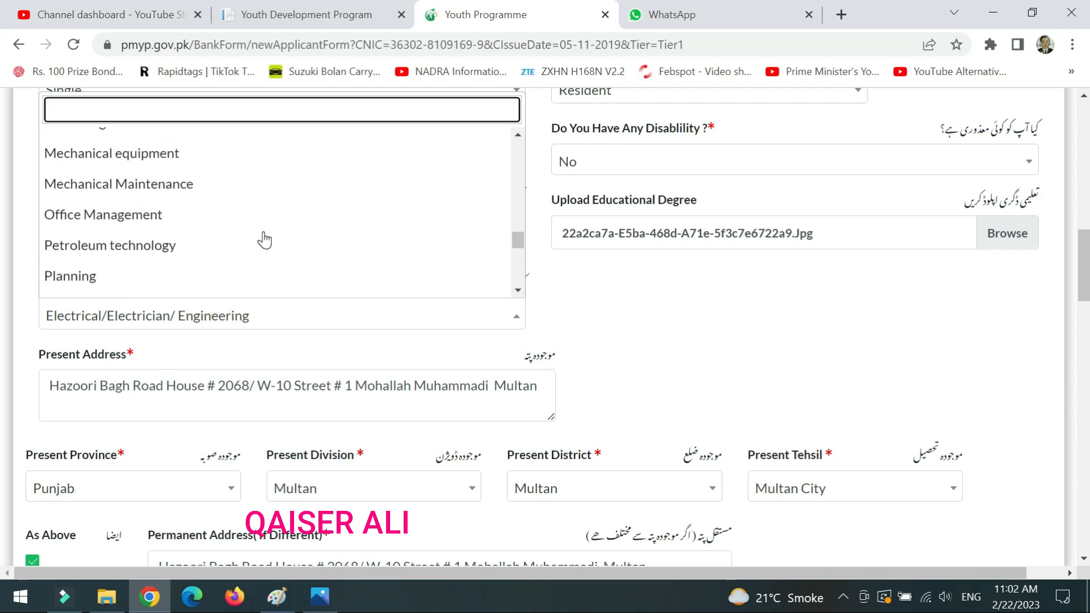
{"action": "scroll", "coordinate": [264, 241], "scroll_direction": "down", "scroll_amount": 3}
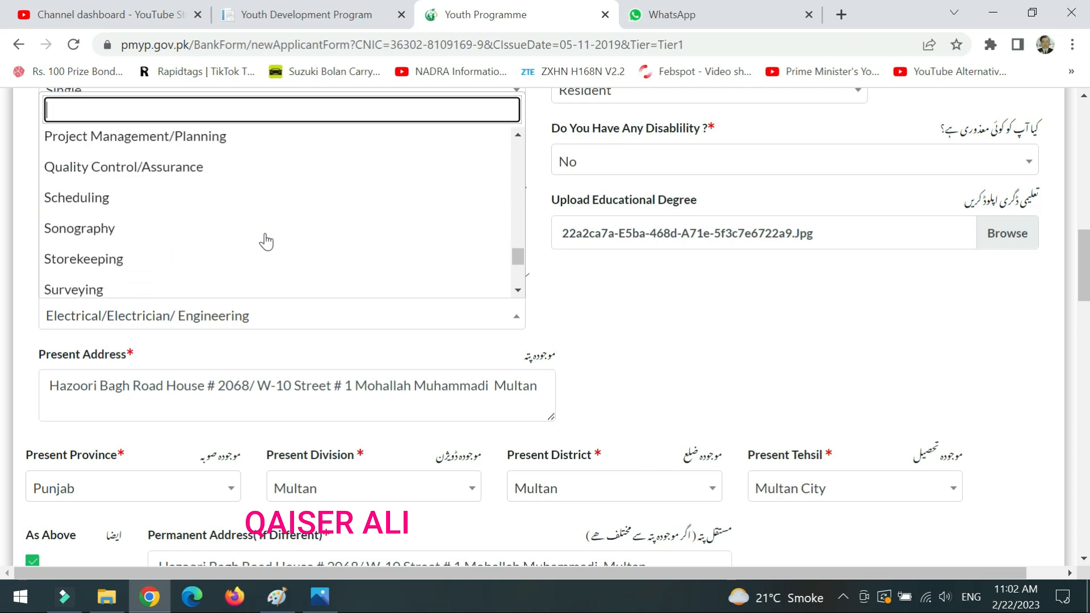
{"action": "left_click", "coordinate": [670, 331]}
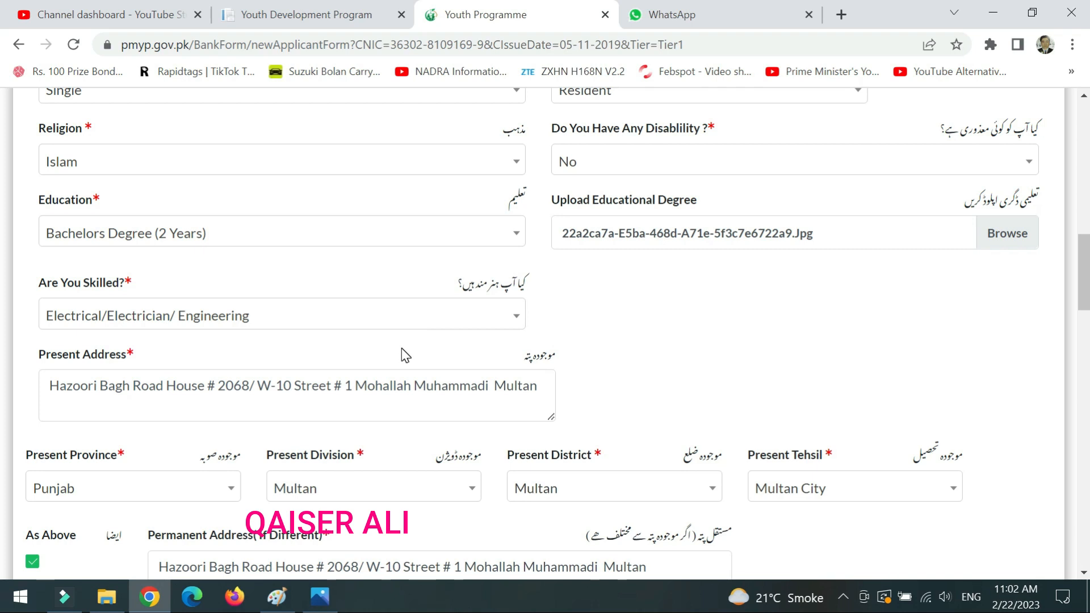
Step: Review the present and permanent address, mobile number, monthly income and household expense entries
{"action": "scroll", "coordinate": [401, 349], "scroll_direction": "down", "scroll_amount": 1}
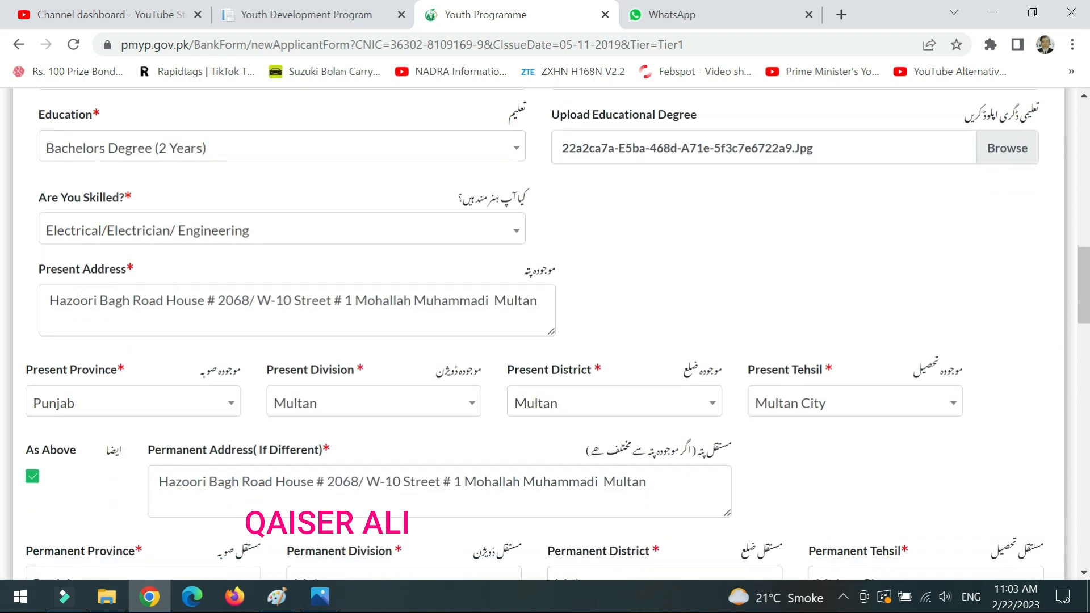
{"action": "scroll", "coordinate": [68, 391], "scroll_direction": "down", "scroll_amount": 1}
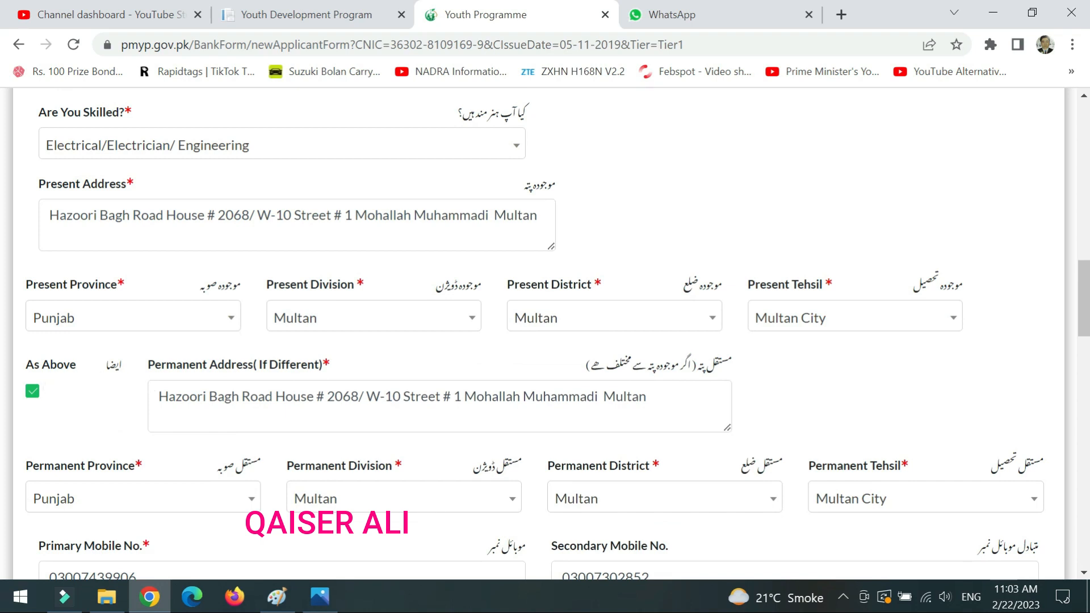
{"action": "scroll", "coordinate": [433, 426], "scroll_direction": "down", "scroll_amount": 1}
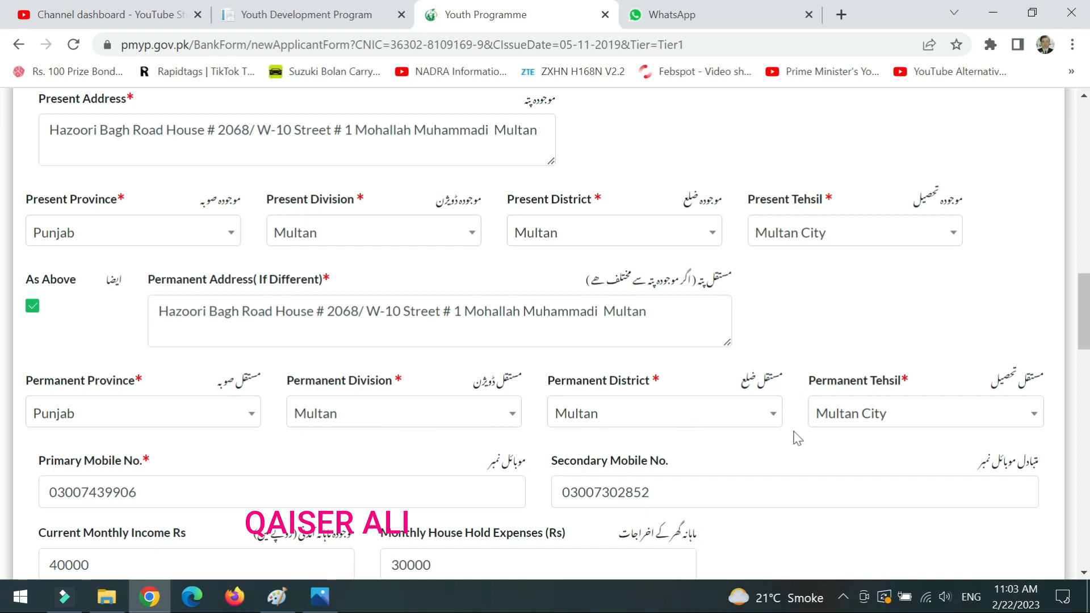
{"action": "scroll", "coordinate": [885, 459], "scroll_direction": "down", "scroll_amount": 3}
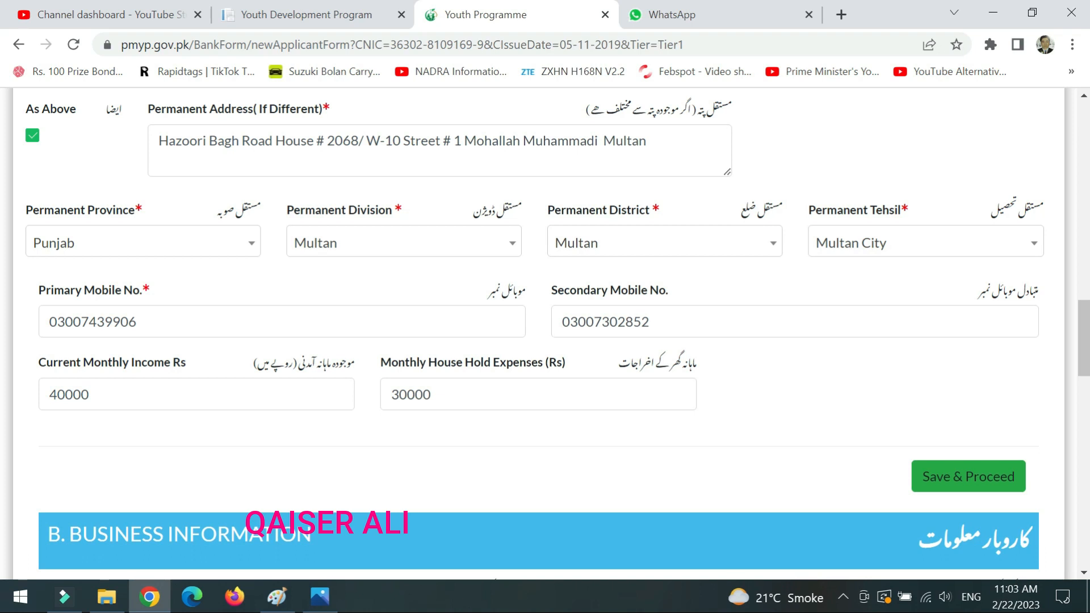
{"action": "left_click", "coordinate": [162, 322]}
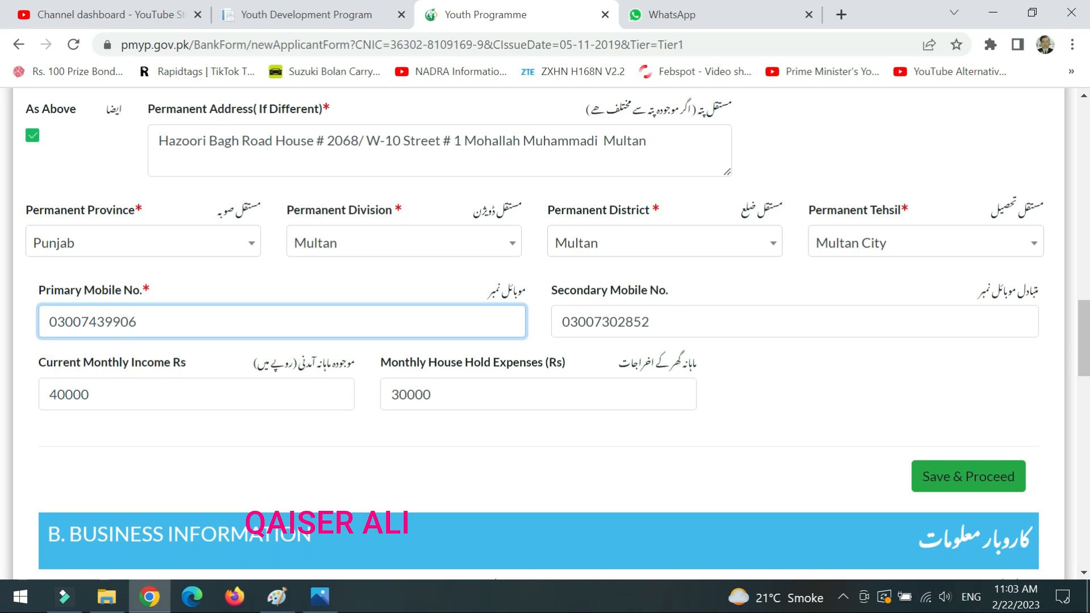
{"action": "scroll", "coordinate": [681, 332], "scroll_direction": "up", "scroll_amount": 1}
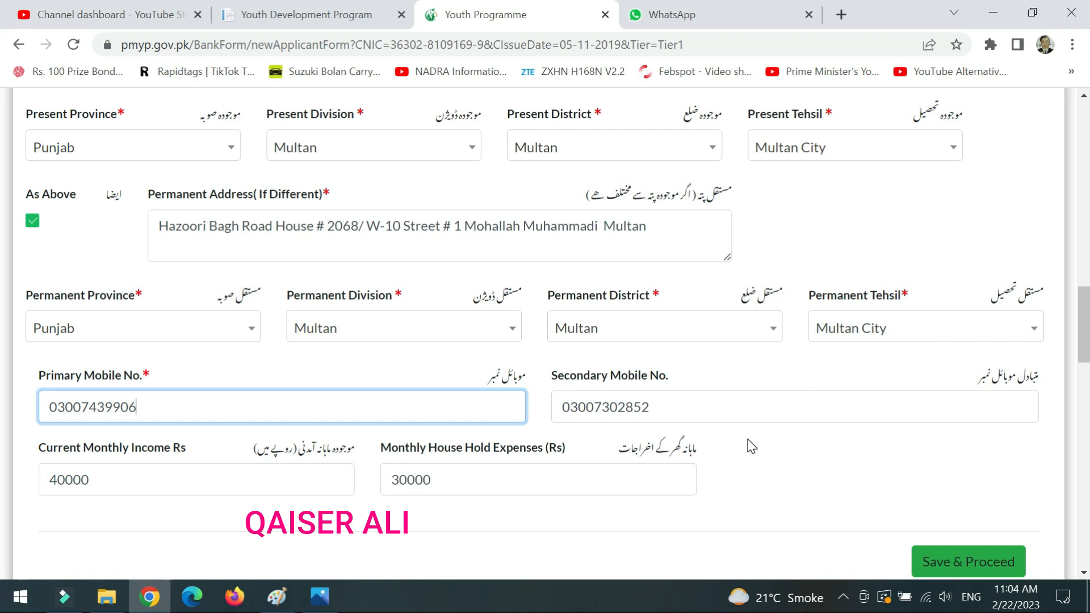
{"action": "scroll", "coordinate": [748, 446], "scroll_direction": "down", "scroll_amount": 1}
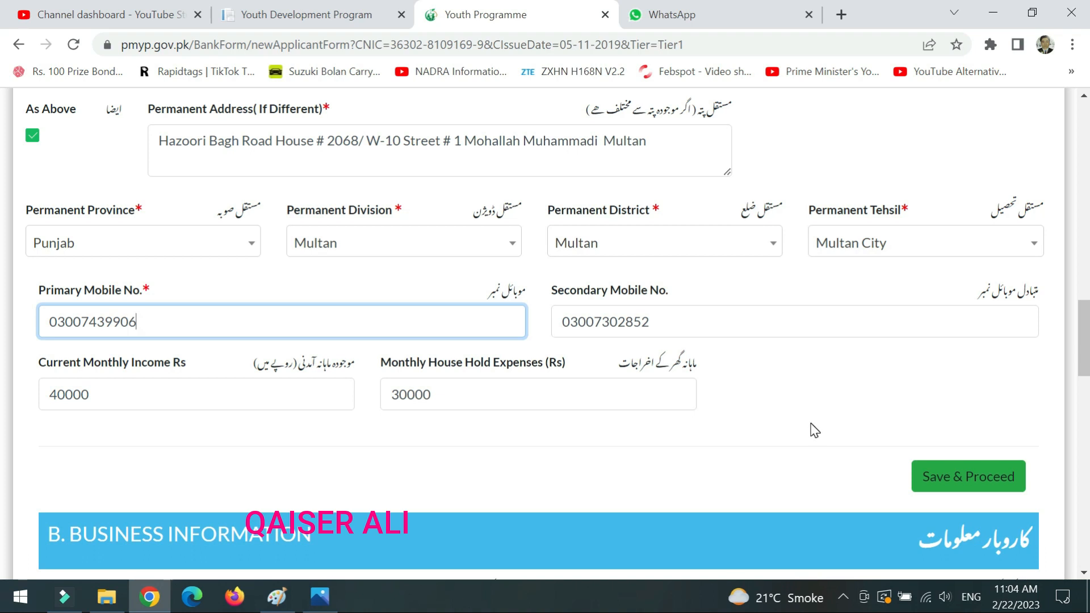
Step: Save the completed Personal Information section and proceed
{"action": "scroll", "coordinate": [814, 430], "scroll_direction": "down", "scroll_amount": 3}
{"action": "scroll", "coordinate": [815, 430], "scroll_direction": "up", "scroll_amount": 1}
{"action": "scroll", "coordinate": [810, 426], "scroll_direction": "up", "scroll_amount": 2}
{"action": "scroll", "coordinate": [901, 411], "scroll_direction": "down", "scroll_amount": 2}
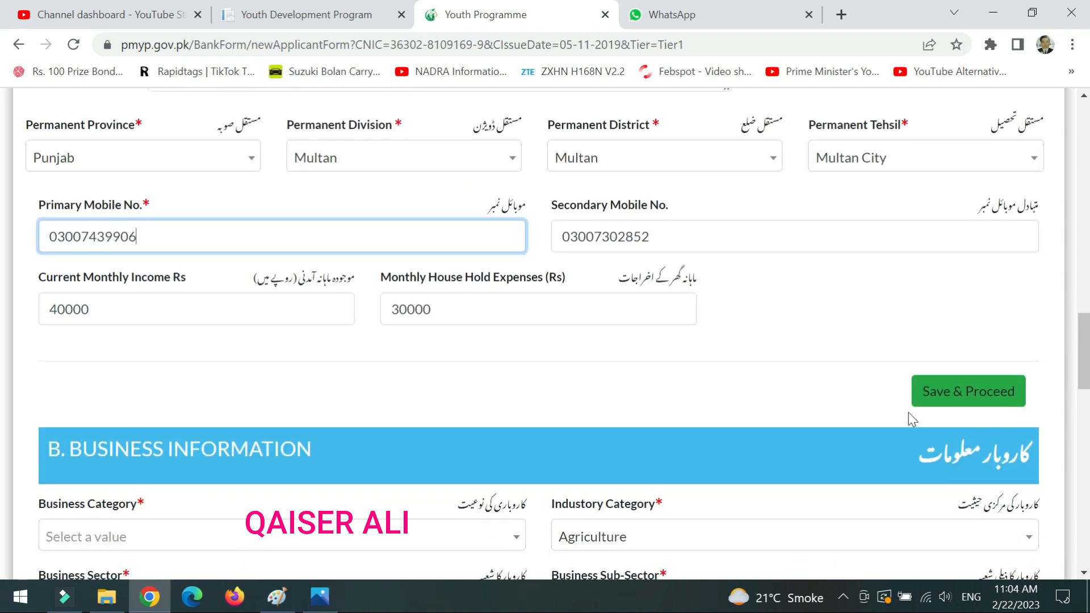
{"action": "left_click", "coordinate": [939, 405]}
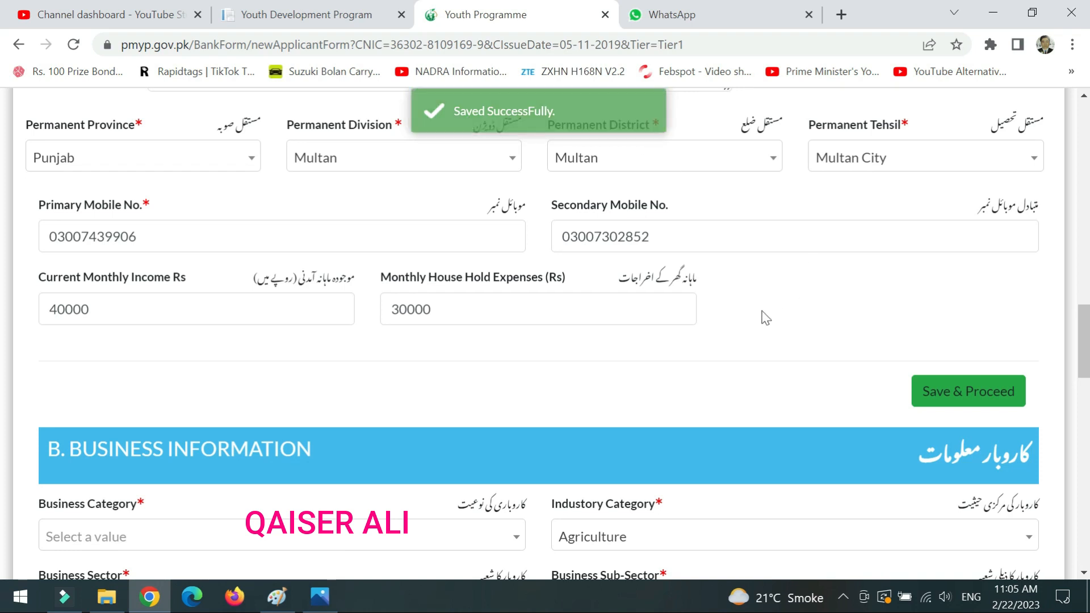
Step: Set the Business Category to New Business in the Business Information section
{"action": "scroll", "coordinate": [755, 338], "scroll_direction": "up", "scroll_amount": 3}
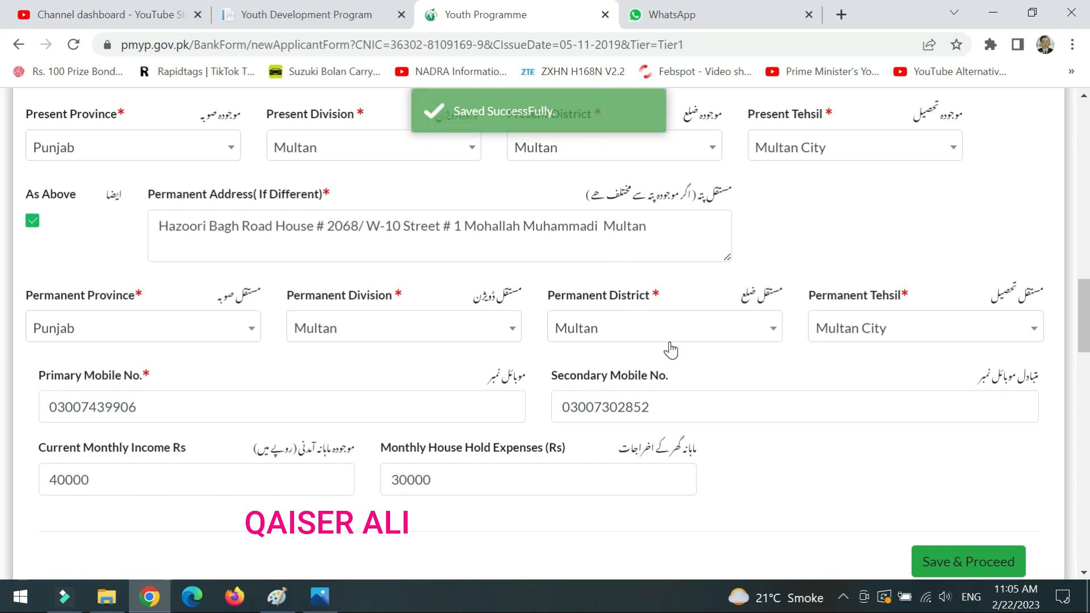
{"action": "scroll", "coordinate": [671, 350], "scroll_direction": "up", "scroll_amount": 7}
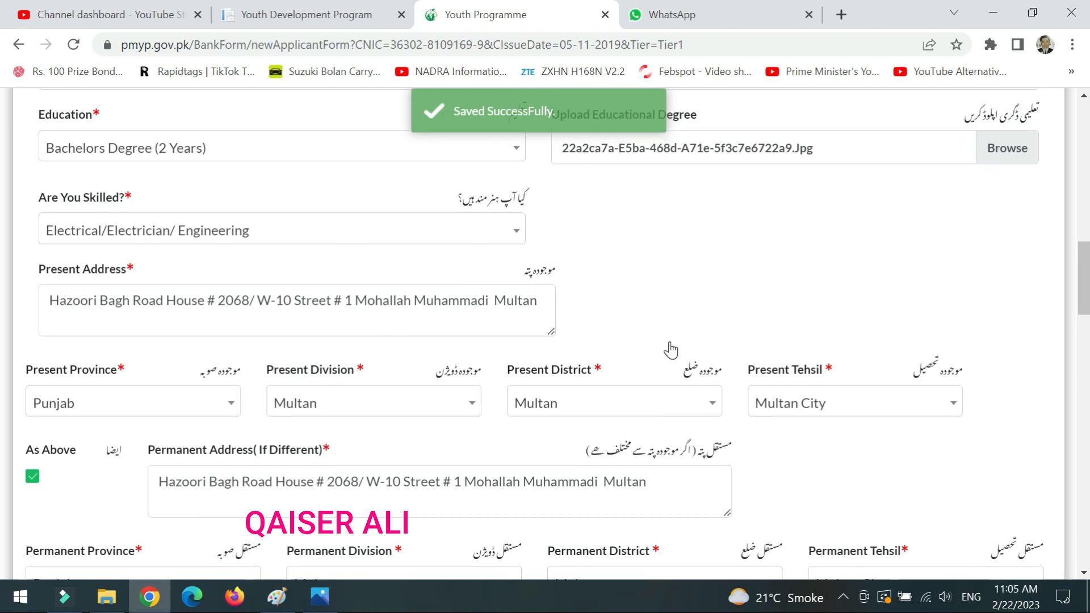
{"action": "scroll", "coordinate": [662, 332], "scroll_direction": "down", "scroll_amount": 10}
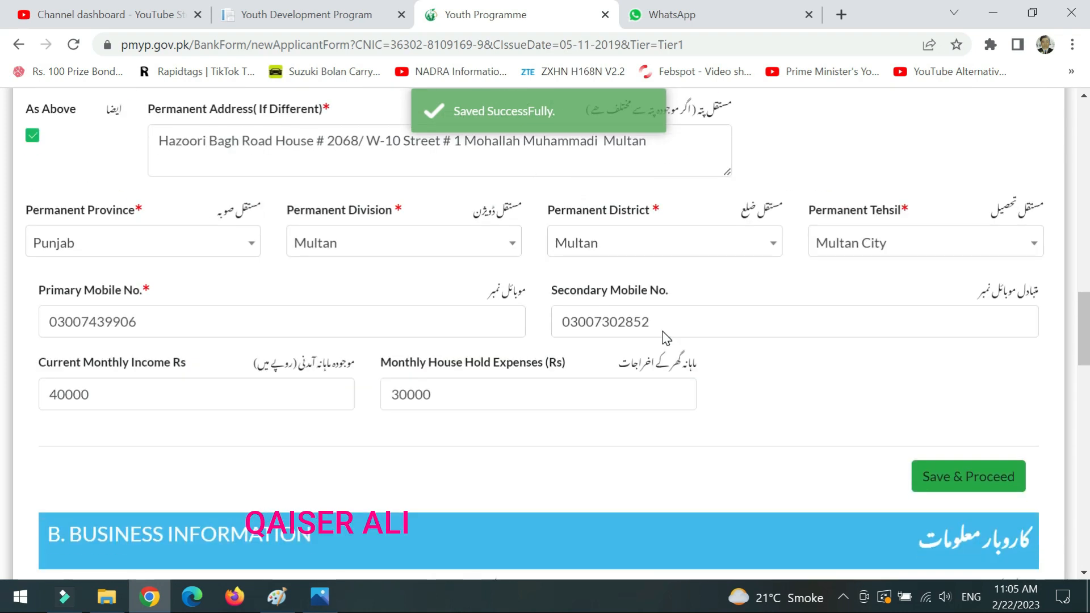
{"action": "scroll", "coordinate": [662, 331], "scroll_direction": "down", "scroll_amount": 2}
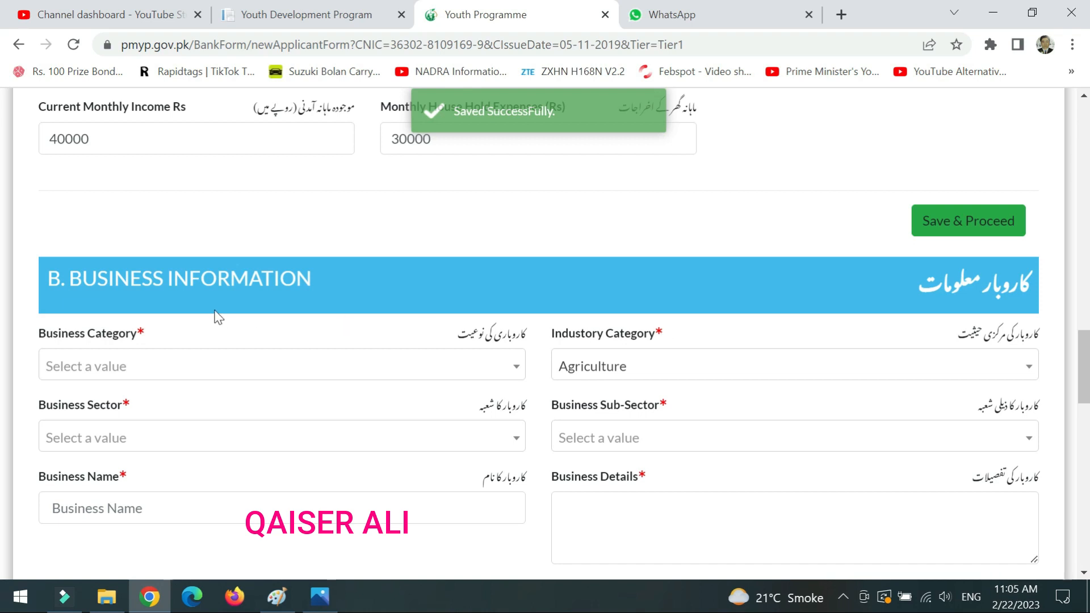
{"action": "scroll", "coordinate": [402, 307], "scroll_direction": "down", "scroll_amount": 2}
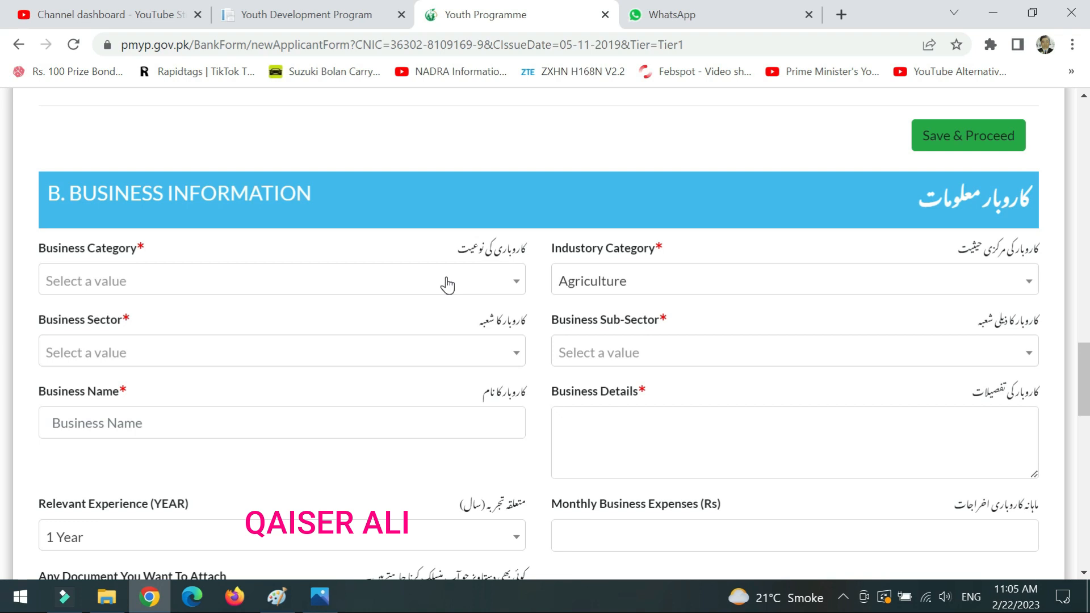
{"action": "left_click", "coordinate": [406, 275]}
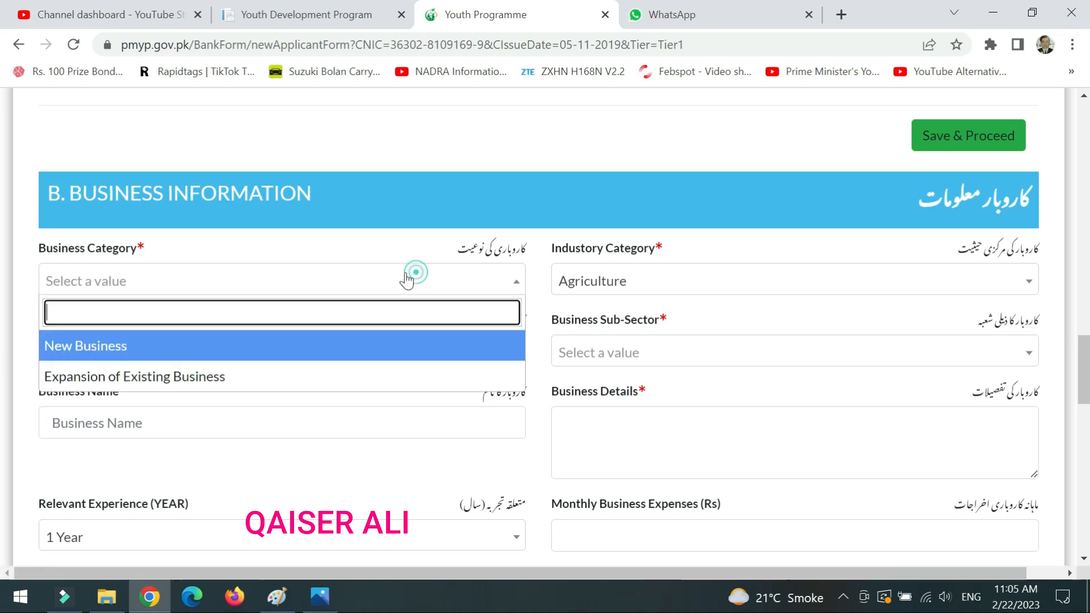
{"action": "left_click", "coordinate": [198, 357]}
{"action": "left_click", "coordinate": [284, 274]}
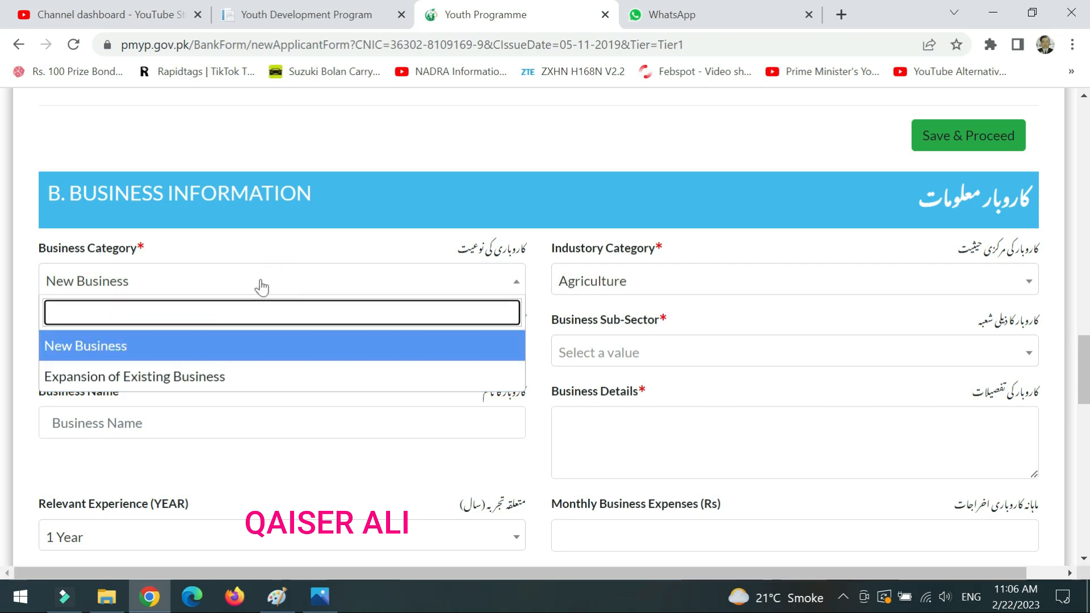
{"action": "left_click", "coordinate": [308, 247]}
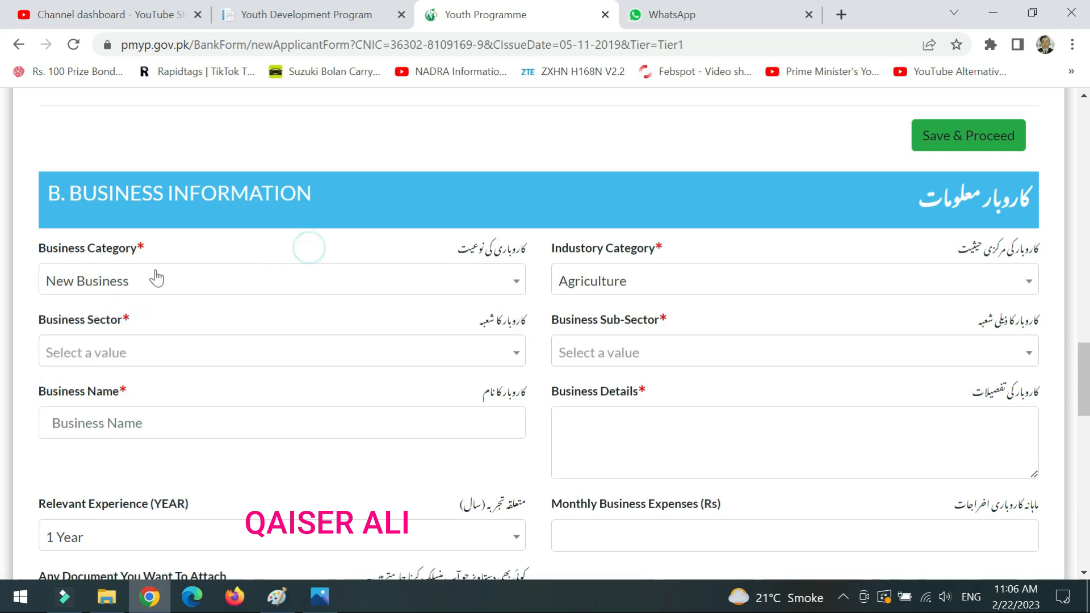
Step: Set the industry category to Services in the Business Information section
{"action": "left_click", "coordinate": [598, 289]}
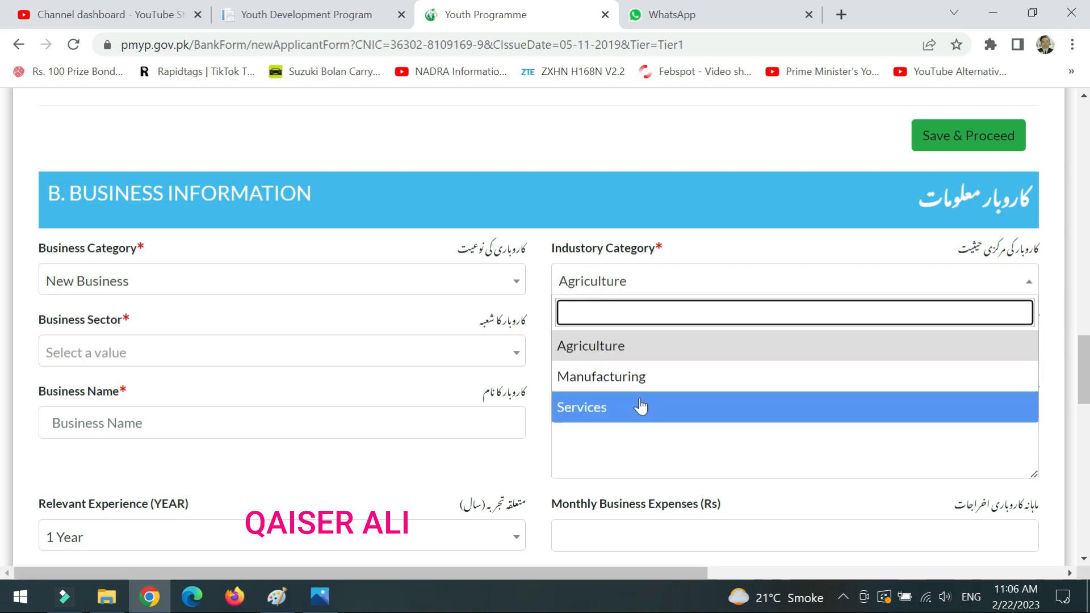
{"action": "left_click", "coordinate": [639, 406]}
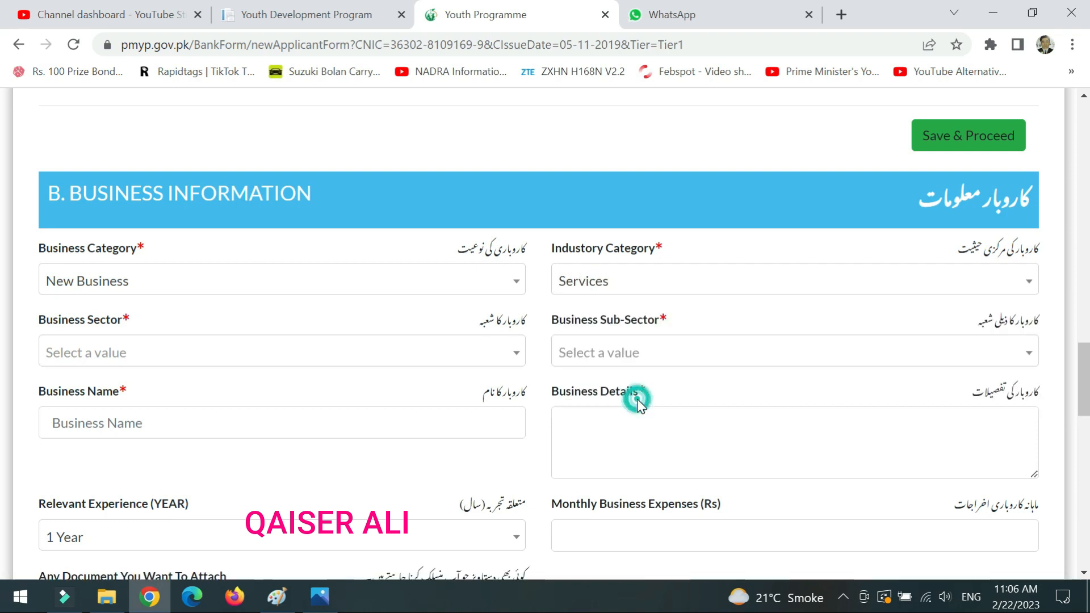
{"action": "left_click", "coordinate": [657, 289]}
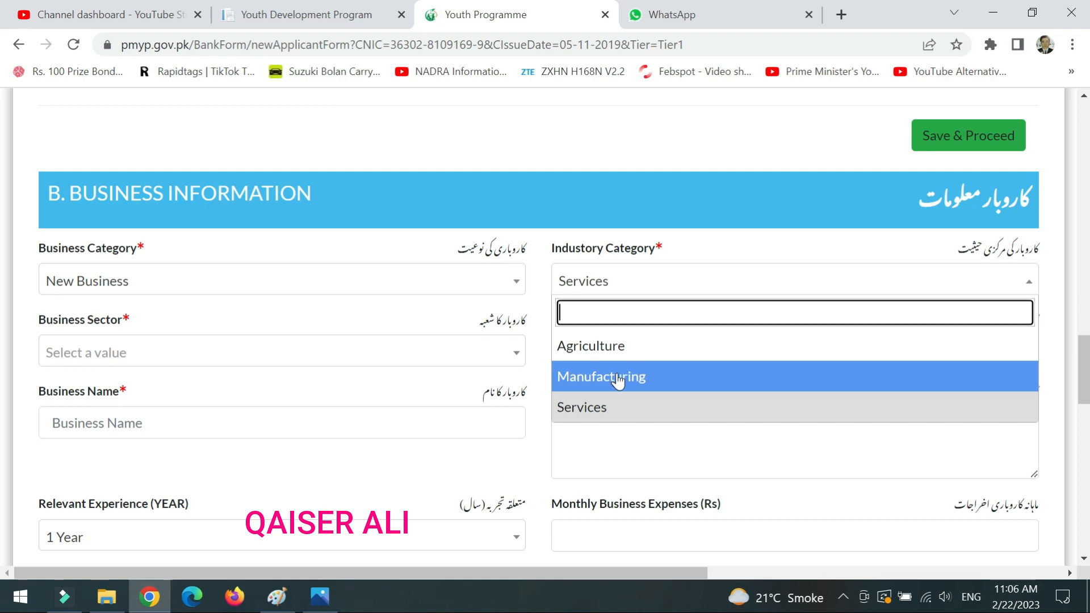
{"action": "left_click", "coordinate": [609, 414]}
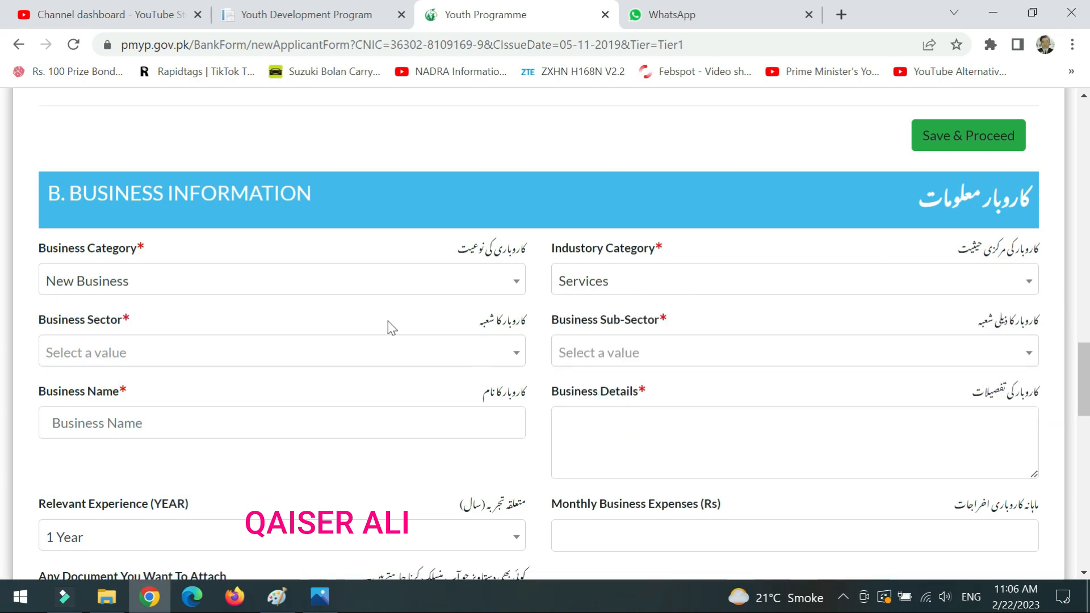
Step: Look through the Business Sector options and set the Business Sector to Technical Services
{"action": "left_click", "coordinate": [147, 352]}
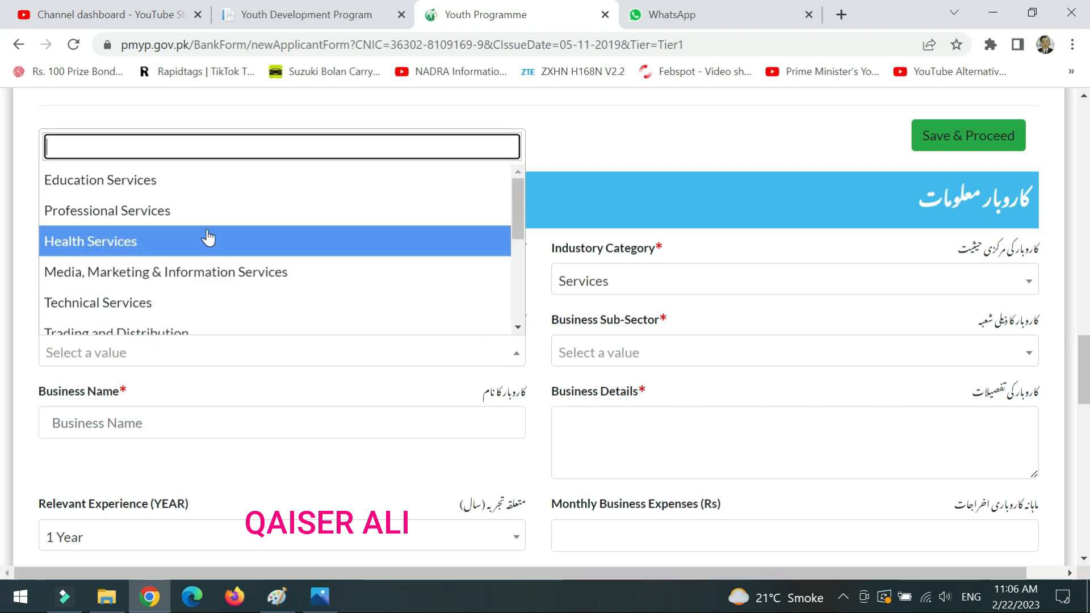
{"action": "scroll", "coordinate": [207, 238], "scroll_direction": "down", "scroll_amount": 1}
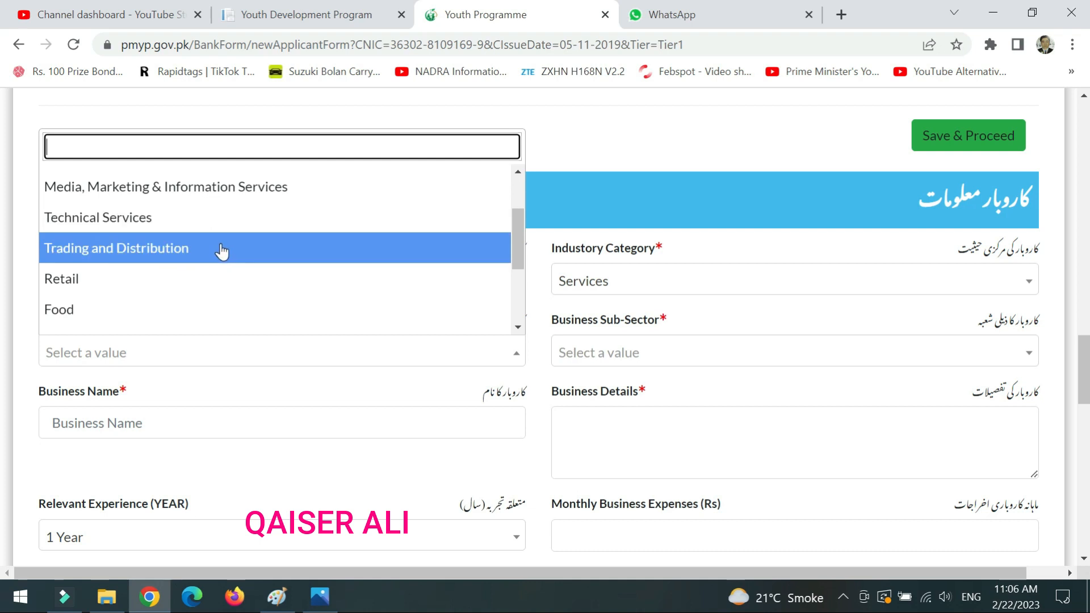
{"action": "scroll", "coordinate": [262, 281], "scroll_direction": "down", "scroll_amount": 3}
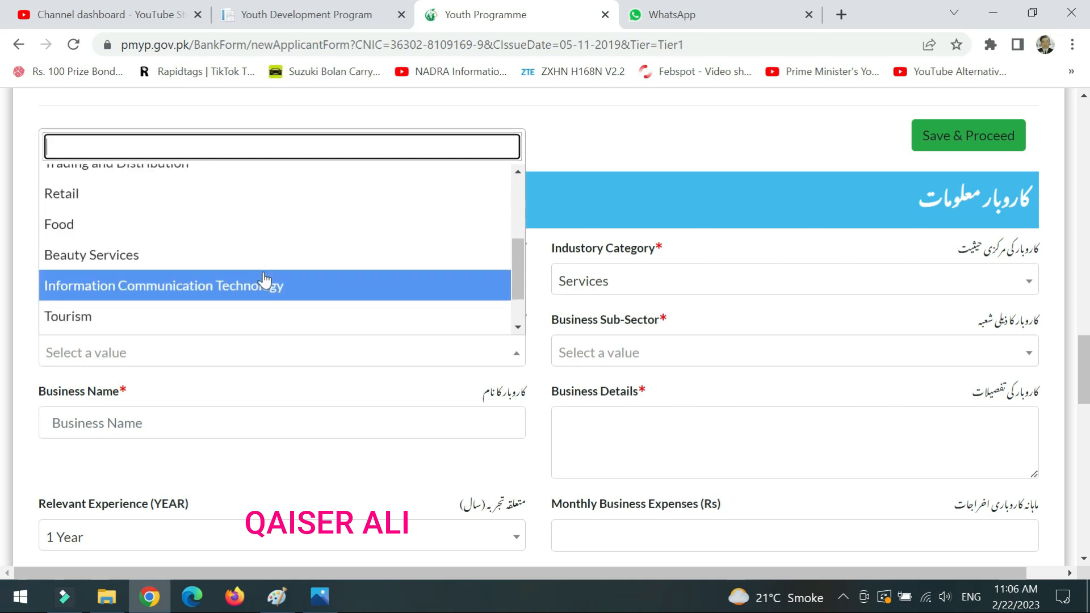
{"action": "scroll", "coordinate": [328, 275], "scroll_direction": "down", "scroll_amount": 2}
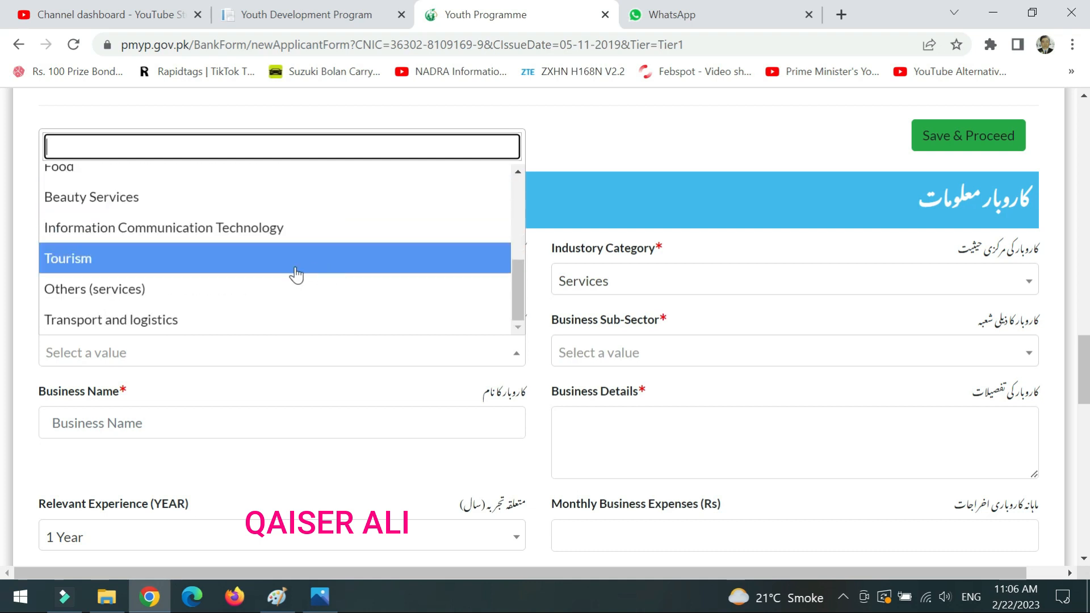
{"action": "scroll", "coordinate": [296, 275], "scroll_direction": "down", "scroll_amount": 1}
{"action": "scroll", "coordinate": [292, 283], "scroll_direction": "up", "scroll_amount": 2}
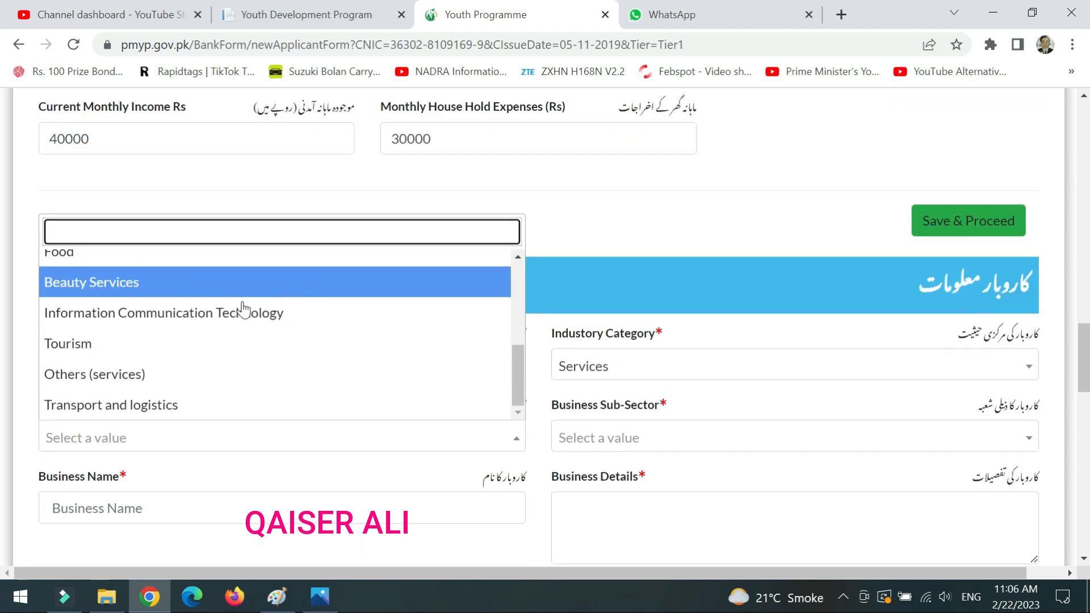
{"action": "scroll", "coordinate": [287, 360], "scroll_direction": "up", "scroll_amount": 5}
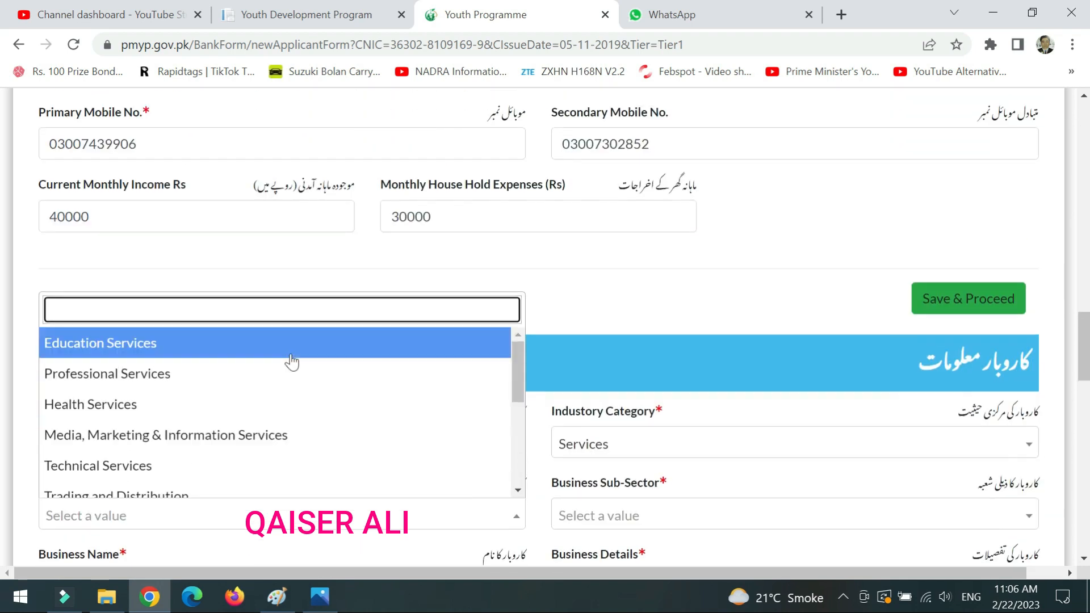
{"action": "scroll", "coordinate": [291, 360], "scroll_direction": "down", "scroll_amount": 3}
{"action": "scroll", "coordinate": [267, 403], "scroll_direction": "up", "scroll_amount": 3}
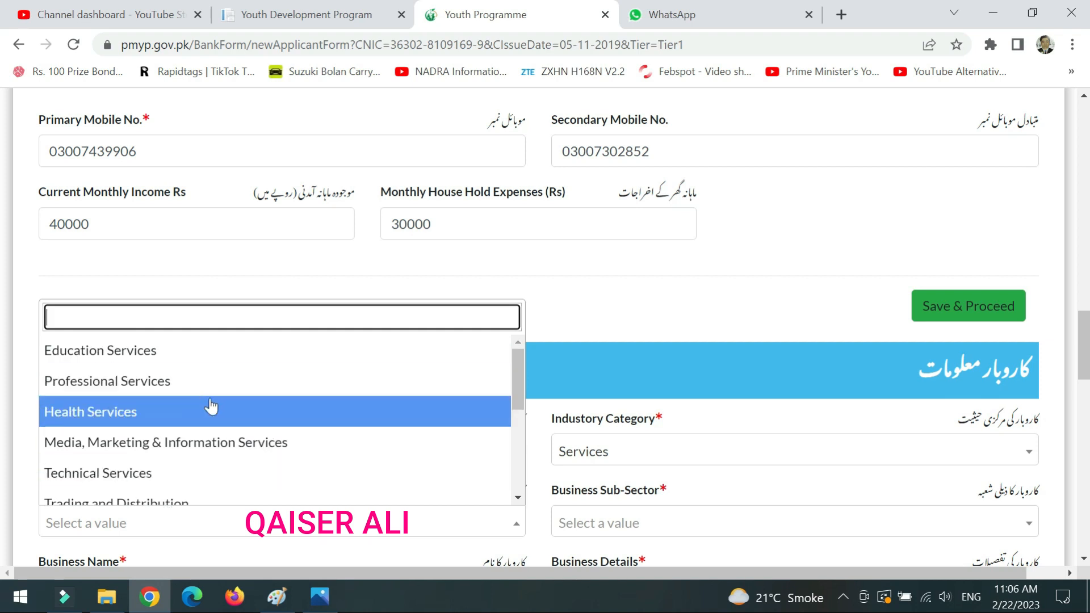
{"action": "scroll", "coordinate": [214, 406], "scroll_direction": "down", "scroll_amount": 2}
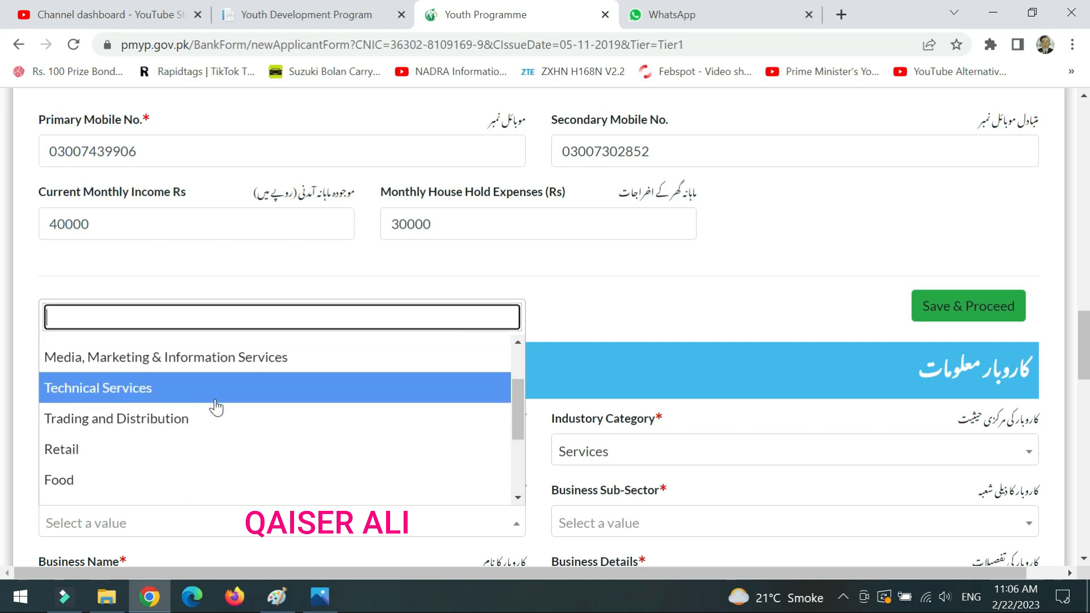
{"action": "scroll", "coordinate": [215, 406], "scroll_direction": "up", "scroll_amount": 3}
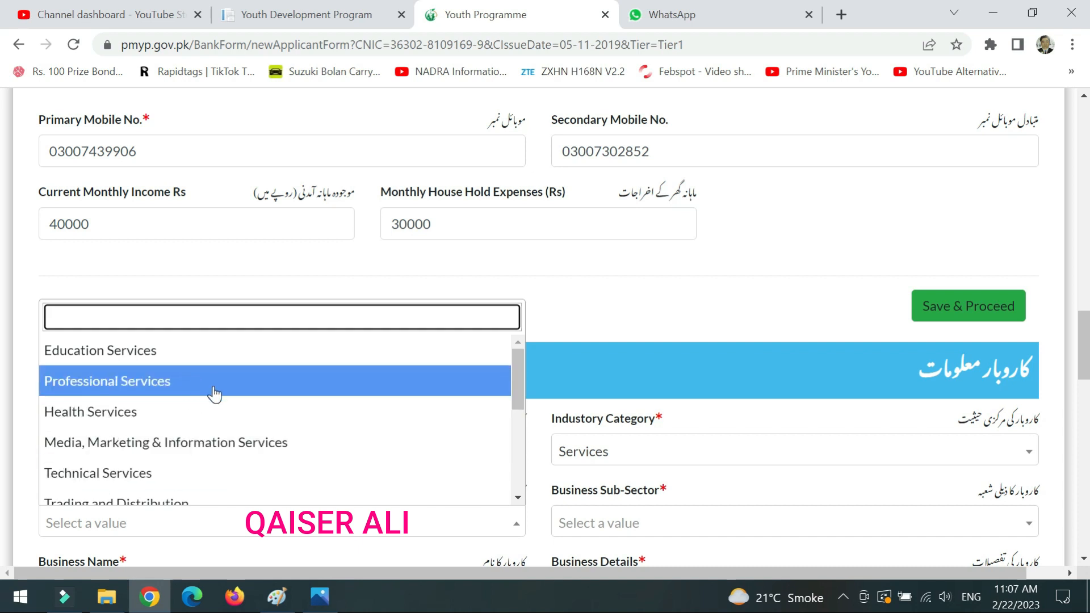
{"action": "scroll", "coordinate": [214, 394], "scroll_direction": "down", "scroll_amount": 3}
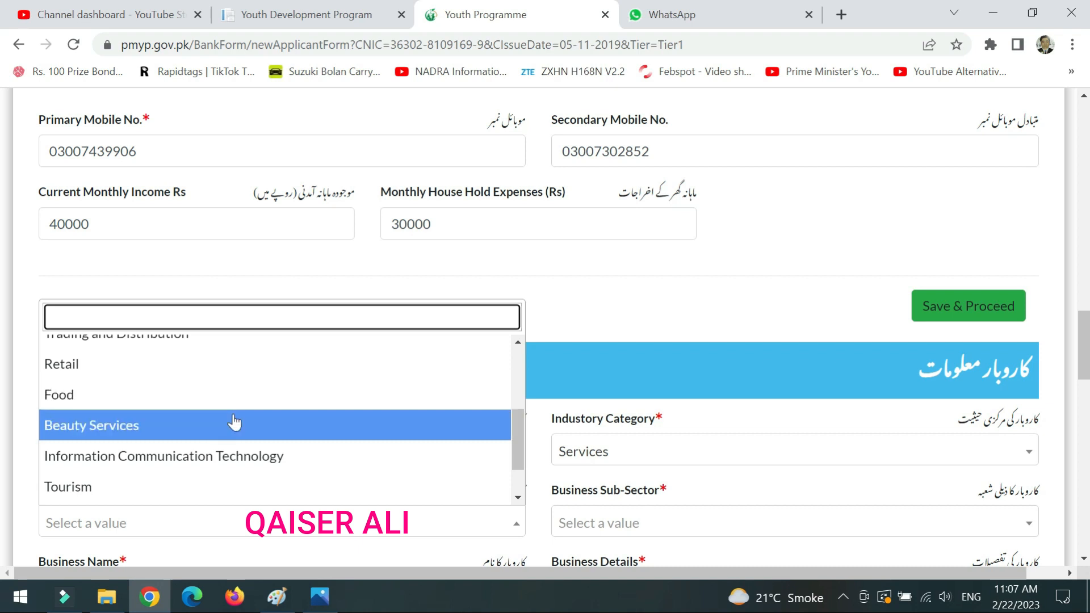
{"action": "scroll", "coordinate": [289, 462], "scroll_direction": "up", "scroll_amount": 2}
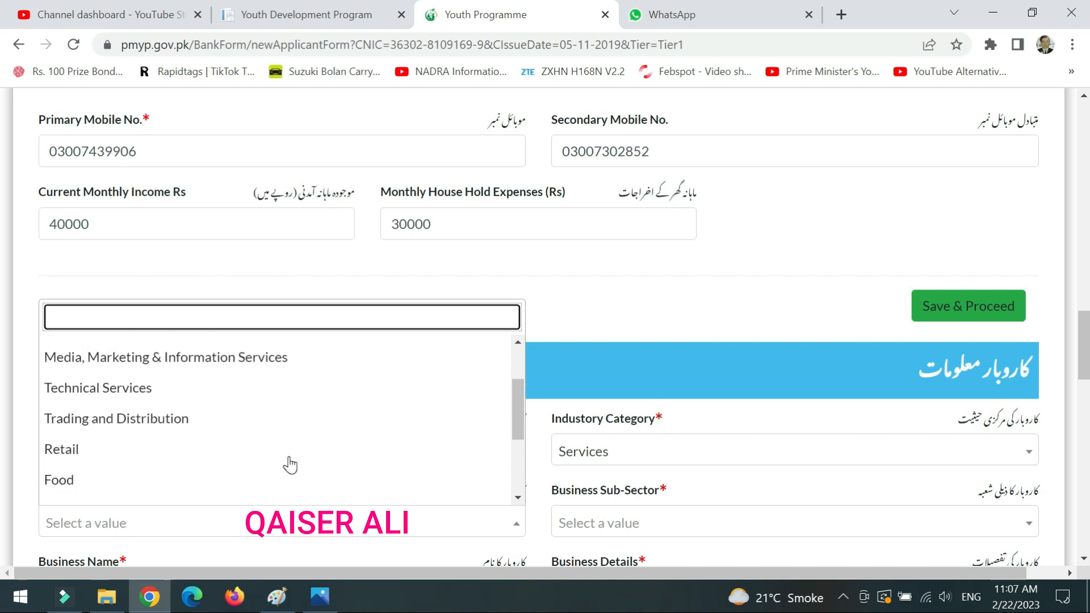
{"action": "left_click", "coordinate": [169, 398]}
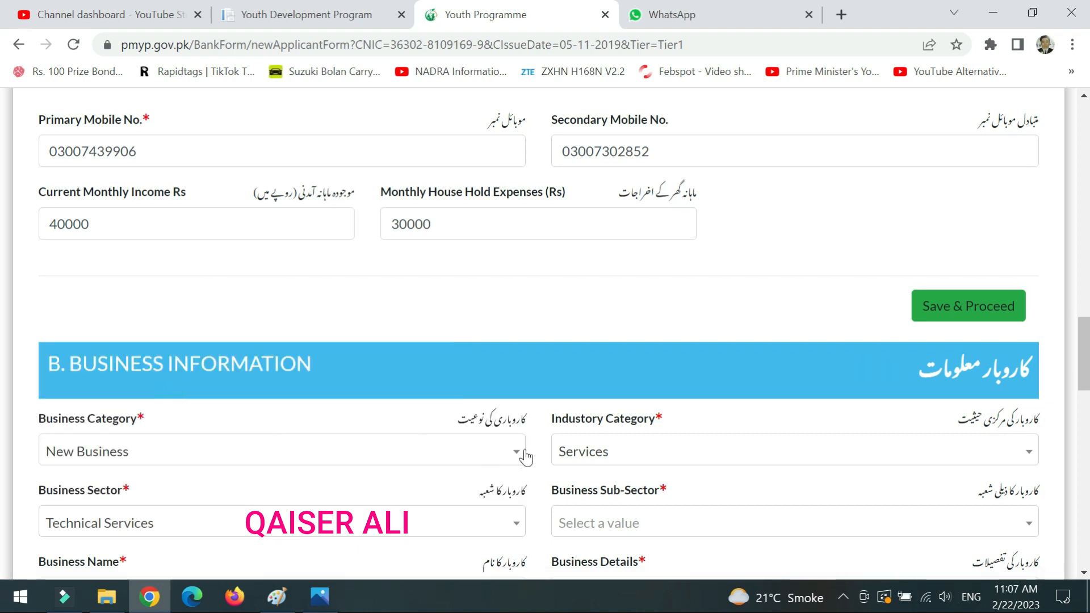
Step: Look through the Business Sub-Sector options offered for the Technical Services sector
{"action": "scroll", "coordinate": [541, 400], "scroll_direction": "down", "scroll_amount": 3}
{"action": "left_click", "coordinate": [646, 353]}
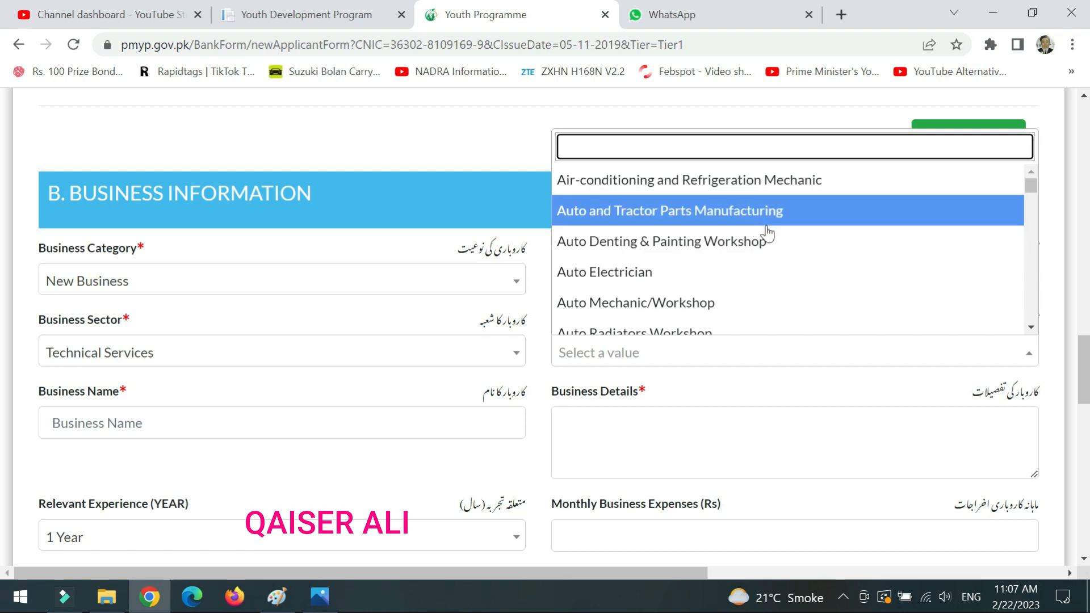
{"action": "scroll", "coordinate": [764, 230], "scroll_direction": "down", "scroll_amount": 1}
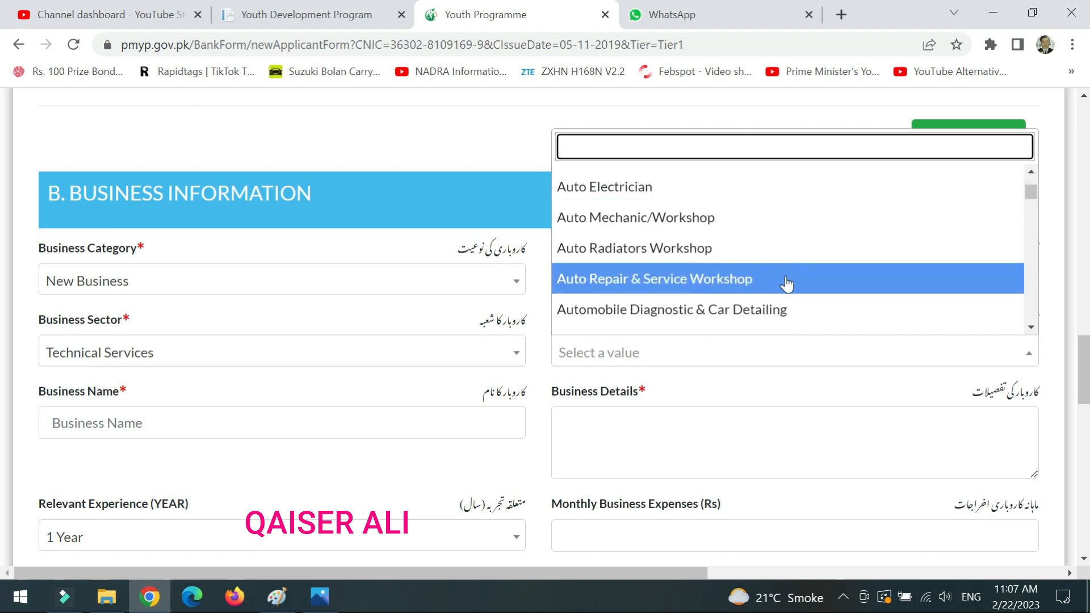
{"action": "scroll", "coordinate": [786, 282], "scroll_direction": "up", "scroll_amount": 1}
{"action": "scroll", "coordinate": [787, 284], "scroll_direction": "down", "scroll_amount": 1}
{"action": "scroll", "coordinate": [787, 283], "scroll_direction": "down", "scroll_amount": 2}
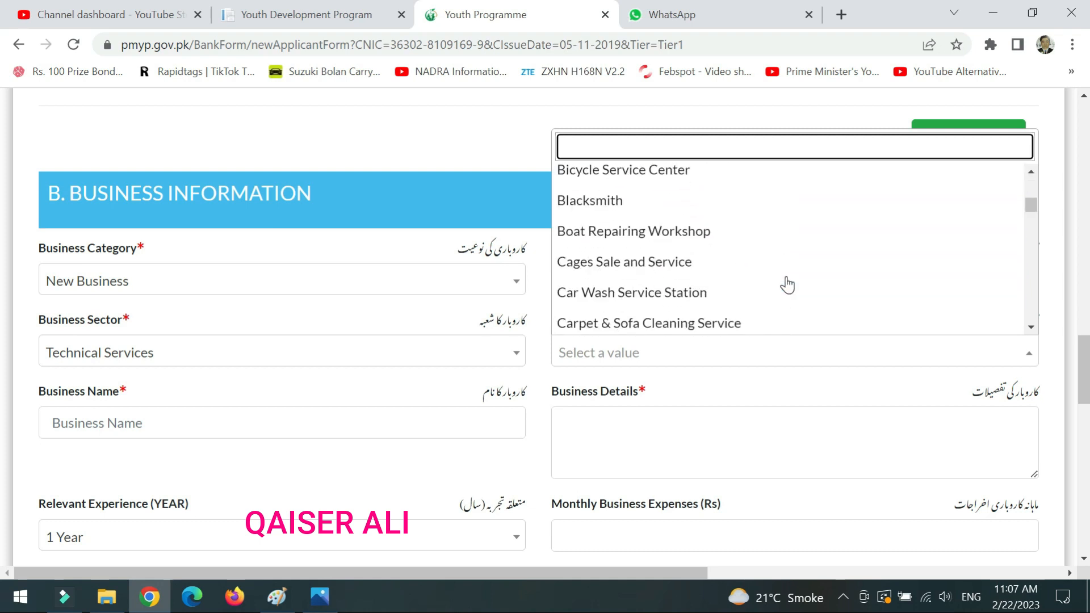
{"action": "scroll", "coordinate": [788, 284], "scroll_direction": "down", "scroll_amount": 2}
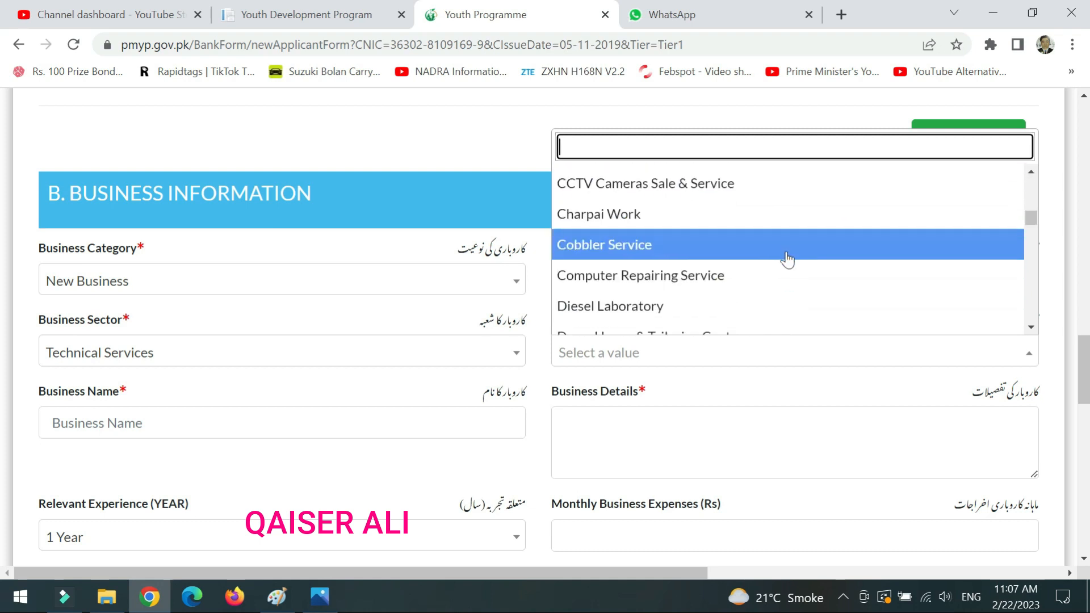
{"action": "scroll", "coordinate": [785, 254], "scroll_direction": "down", "scroll_amount": 1}
{"action": "scroll", "coordinate": [786, 255], "scroll_direction": "down", "scroll_amount": 1}
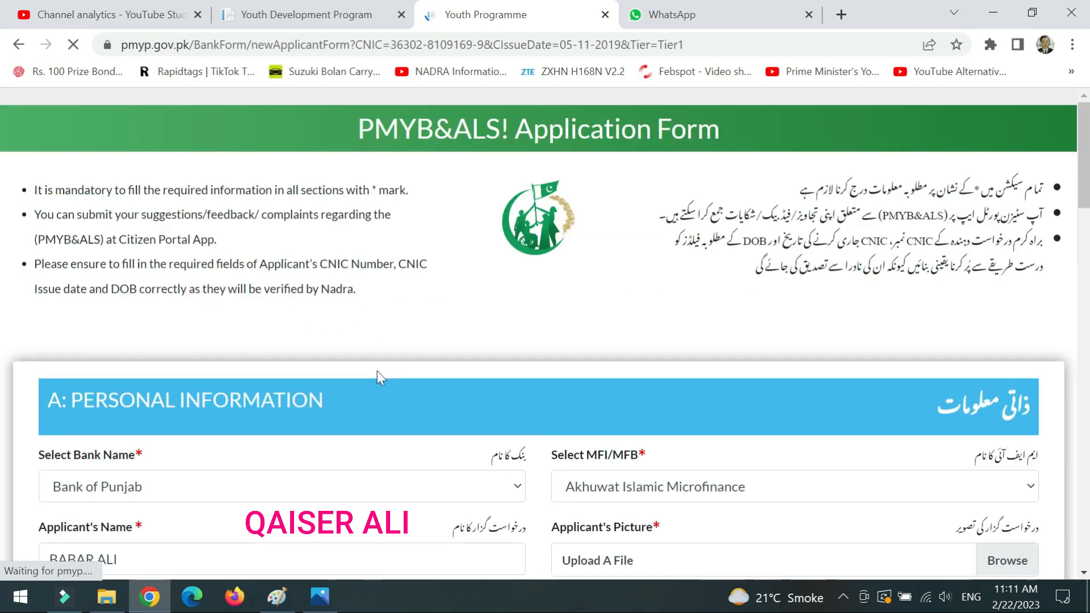
Step: Choose New Business again as the Business Category in the reloaded form's Business Information section
{"action": "scroll", "coordinate": [522, 343], "scroll_direction": "down", "scroll_amount": 10}
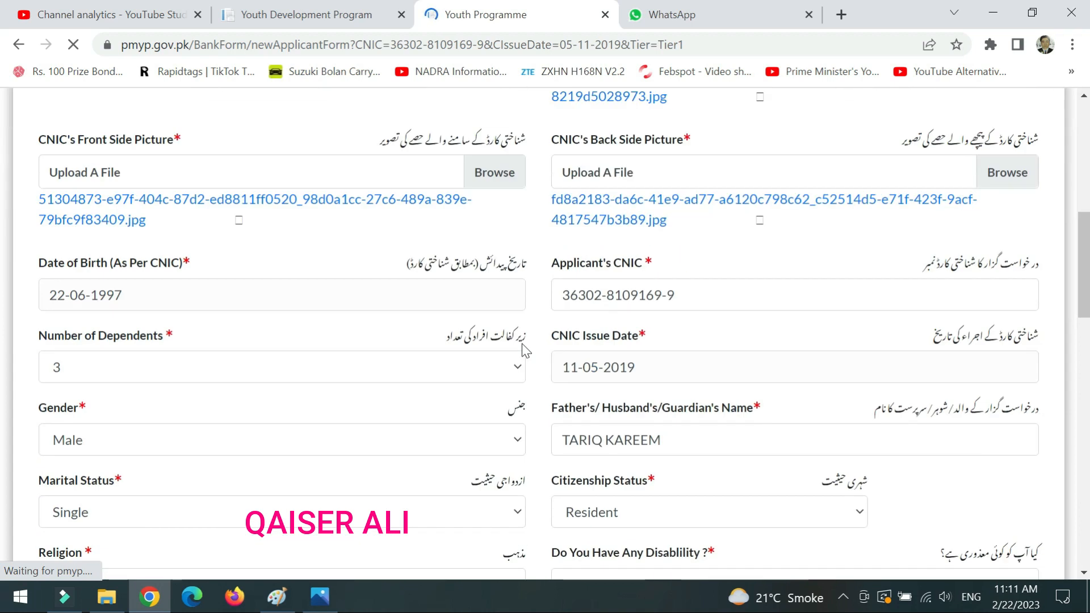
{"action": "scroll", "coordinate": [522, 343], "scroll_direction": "down", "scroll_amount": 5}
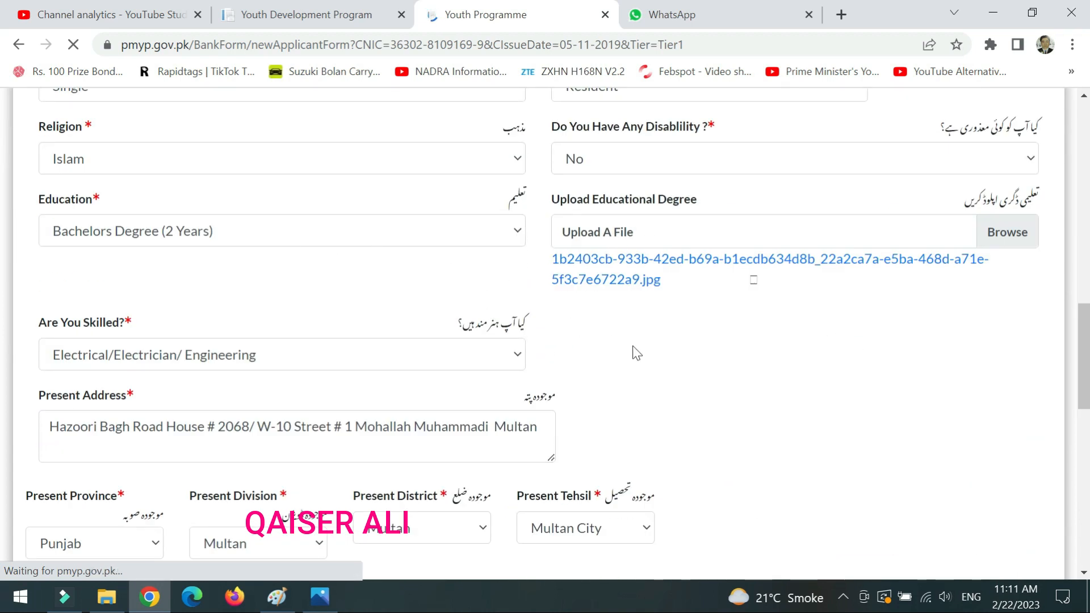
{"action": "scroll", "coordinate": [633, 353], "scroll_direction": "down", "scroll_amount": 3}
{"action": "scroll", "coordinate": [662, 357], "scroll_direction": "down", "scroll_amount": 8}
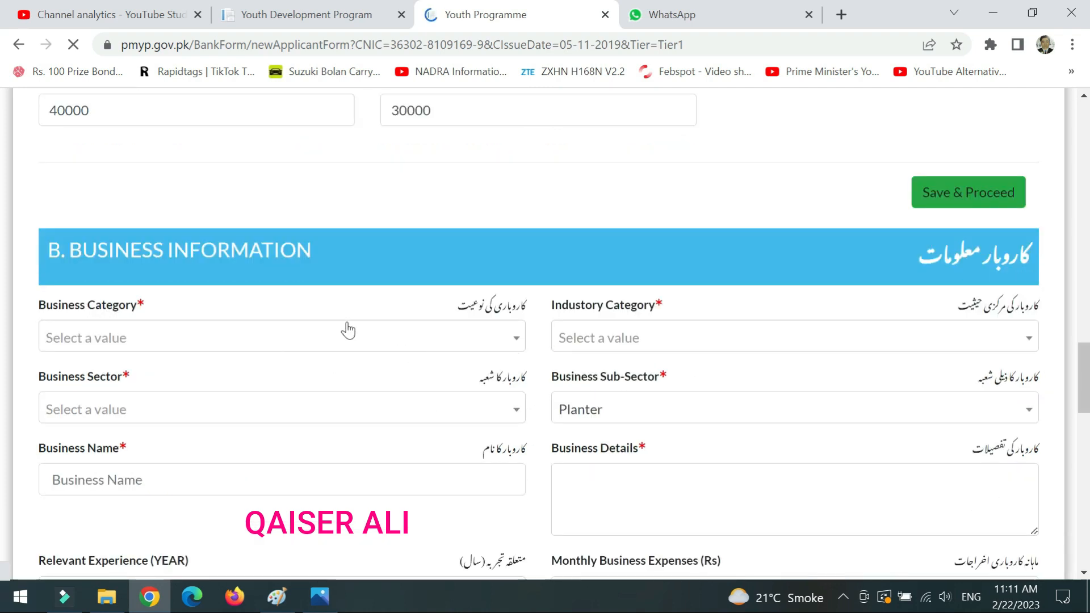
{"action": "left_click", "coordinate": [334, 337]}
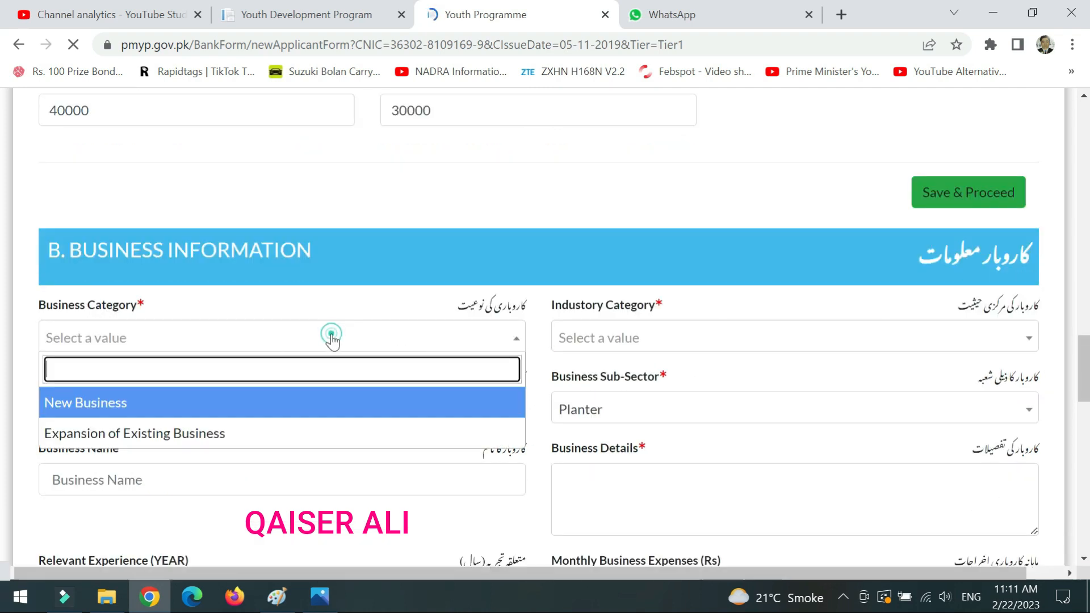
{"action": "left_click", "coordinate": [176, 406]}
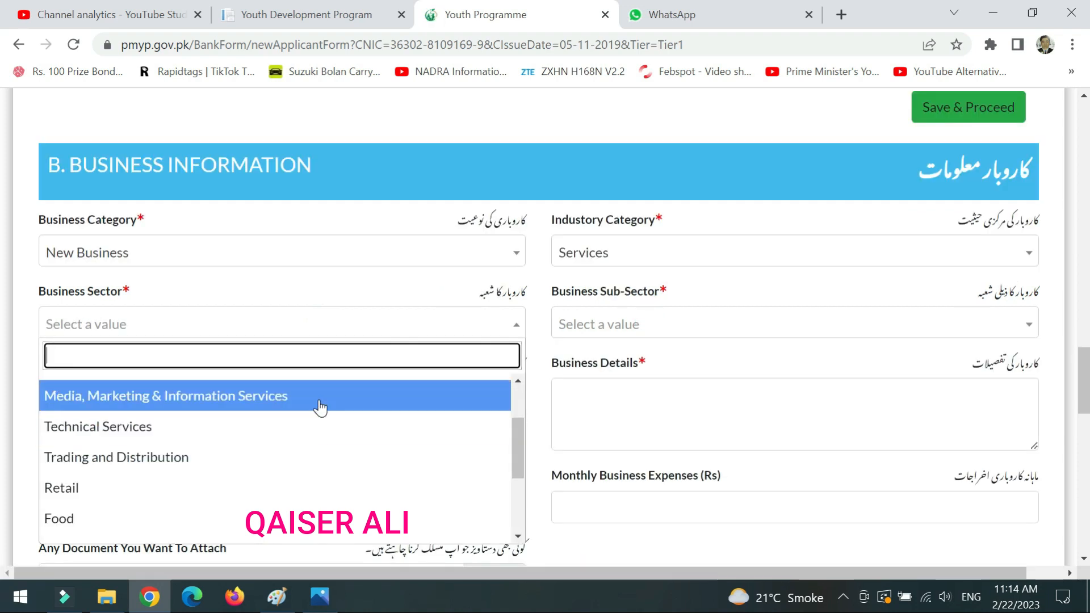
Step: Examine the Business Sector options and the address, mobile number and income entries in the Personal Information section
{"action": "scroll", "coordinate": [319, 407], "scroll_direction": "up", "scroll_amount": 2}
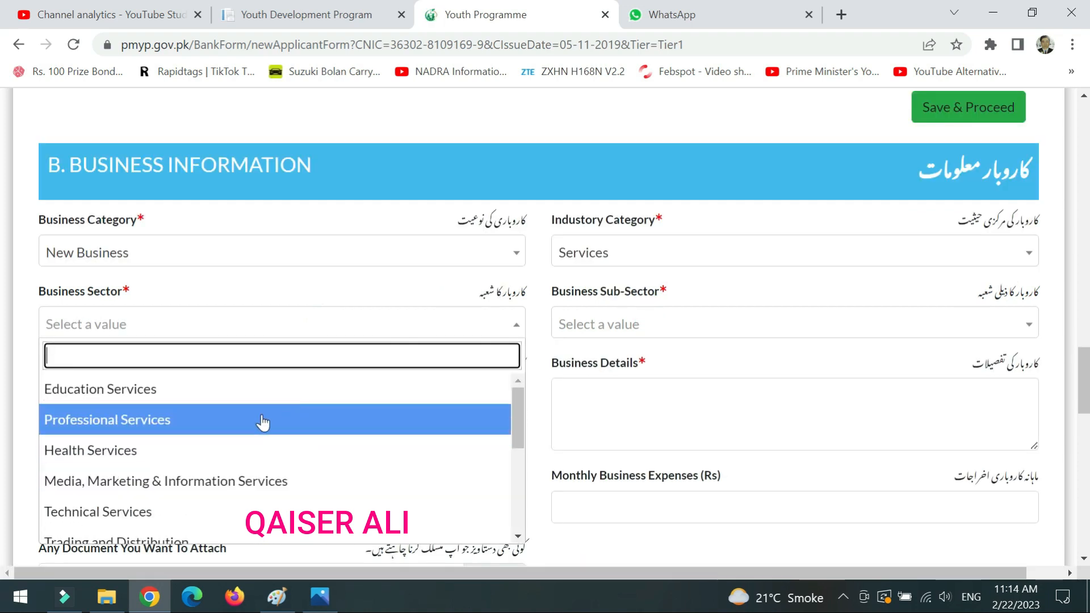
{"action": "scroll", "coordinate": [592, 282], "scroll_direction": "up", "scroll_amount": 1}
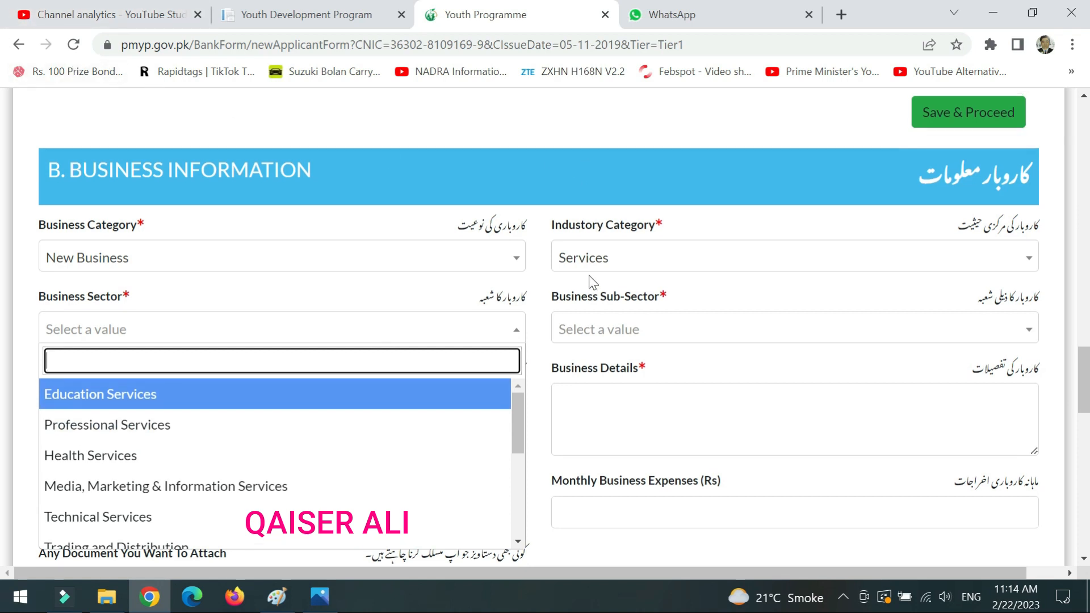
{"action": "scroll", "coordinate": [590, 280], "scroll_direction": "up", "scroll_amount": 5}
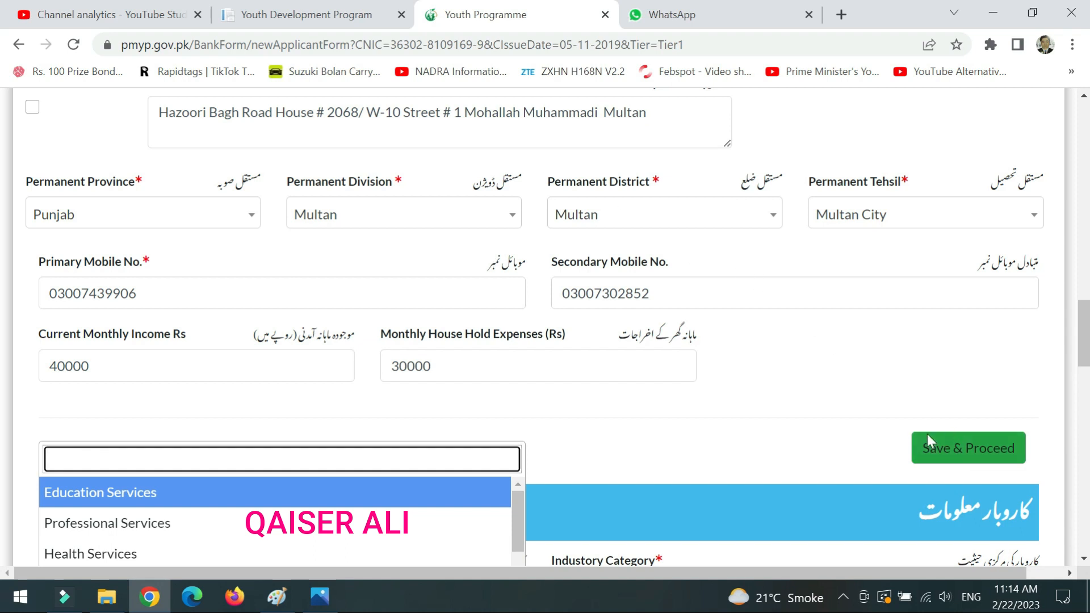
{"action": "scroll", "coordinate": [662, 368], "scroll_direction": "down", "scroll_amount": 3}
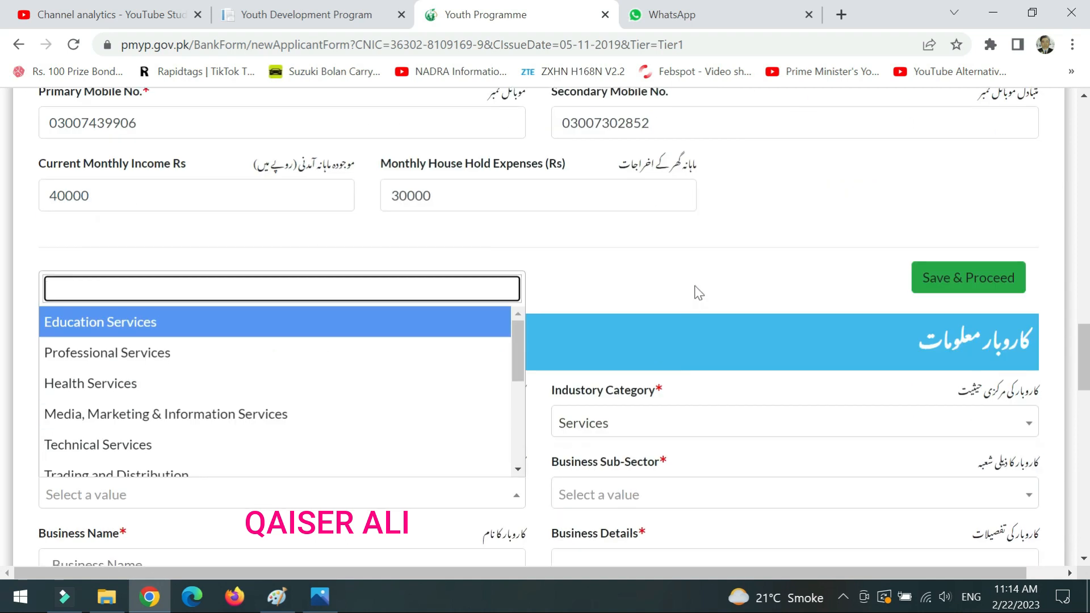
{"action": "left_click", "coordinate": [596, 266]}
{"action": "scroll", "coordinate": [747, 212], "scroll_direction": "up", "scroll_amount": 6}
{"action": "scroll", "coordinate": [207, 264], "scroll_direction": "down", "scroll_amount": 10}
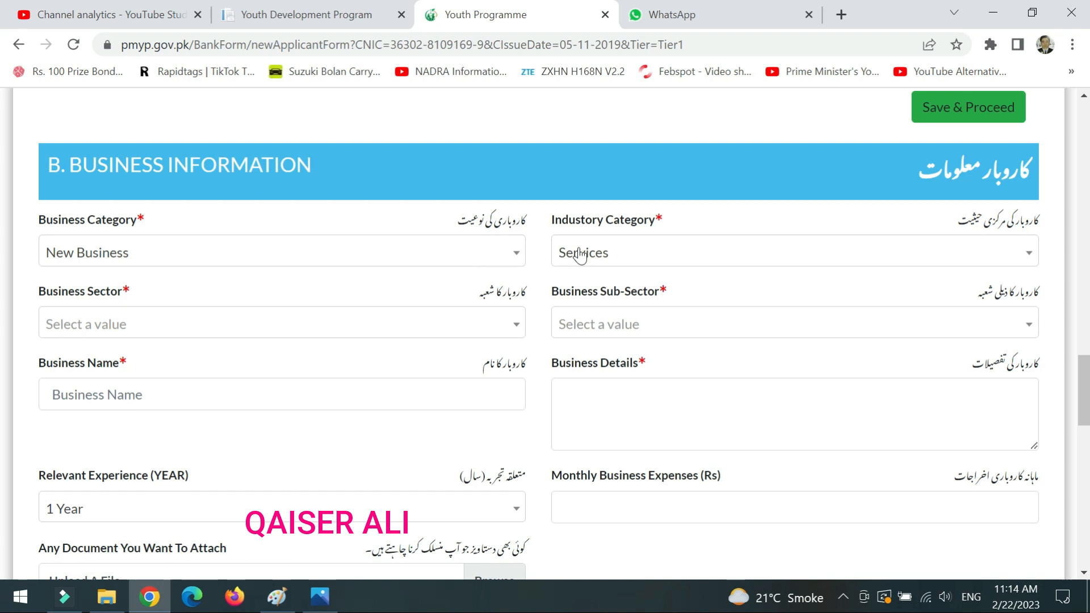
Step: Set the Business Sector to Trading and Distribution and the Business Sub-Sector to Product Showroom
{"action": "left_click", "coordinate": [205, 325]}
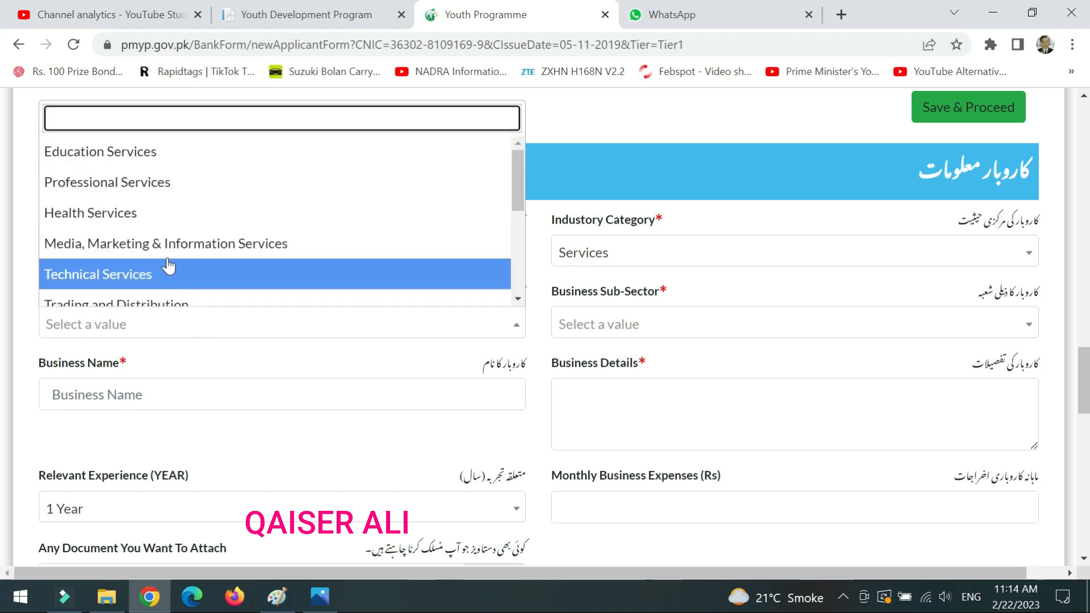
{"action": "scroll", "coordinate": [187, 203], "scroll_direction": "down", "scroll_amount": 1}
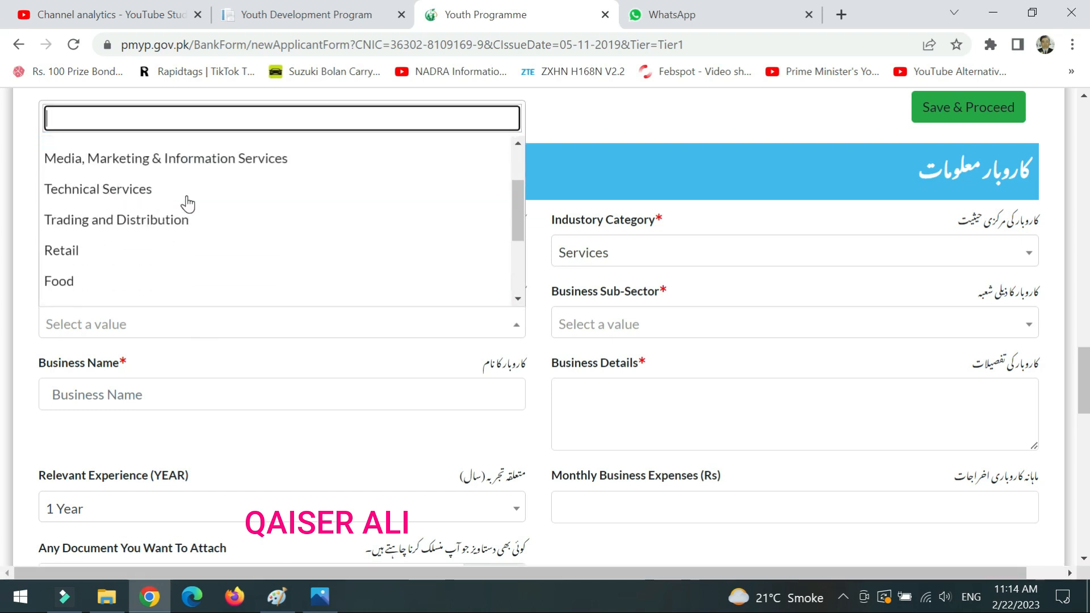
{"action": "left_click", "coordinate": [239, 221]}
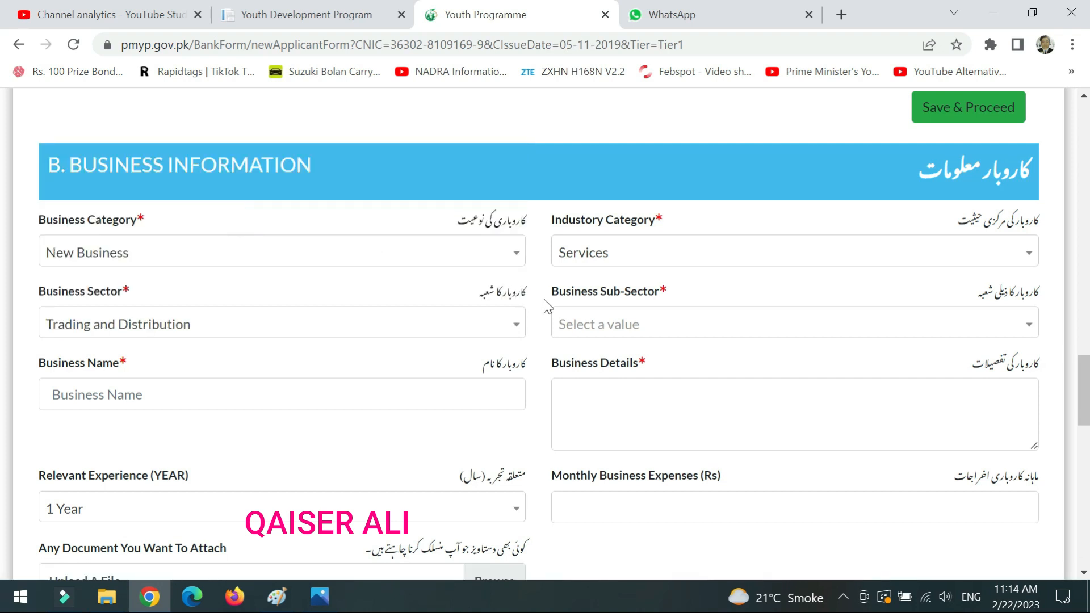
{"action": "left_click", "coordinate": [621, 325]}
{"action": "scroll", "coordinate": [715, 431], "scroll_direction": "down", "scroll_amount": 1}
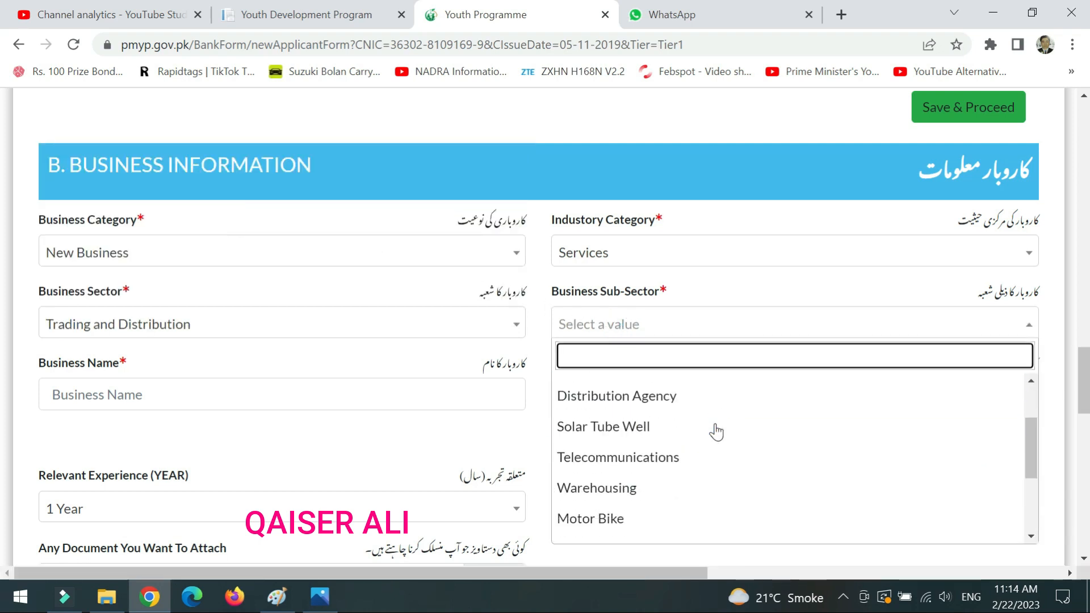
{"action": "scroll", "coordinate": [717, 432], "scroll_direction": "down", "scroll_amount": 1}
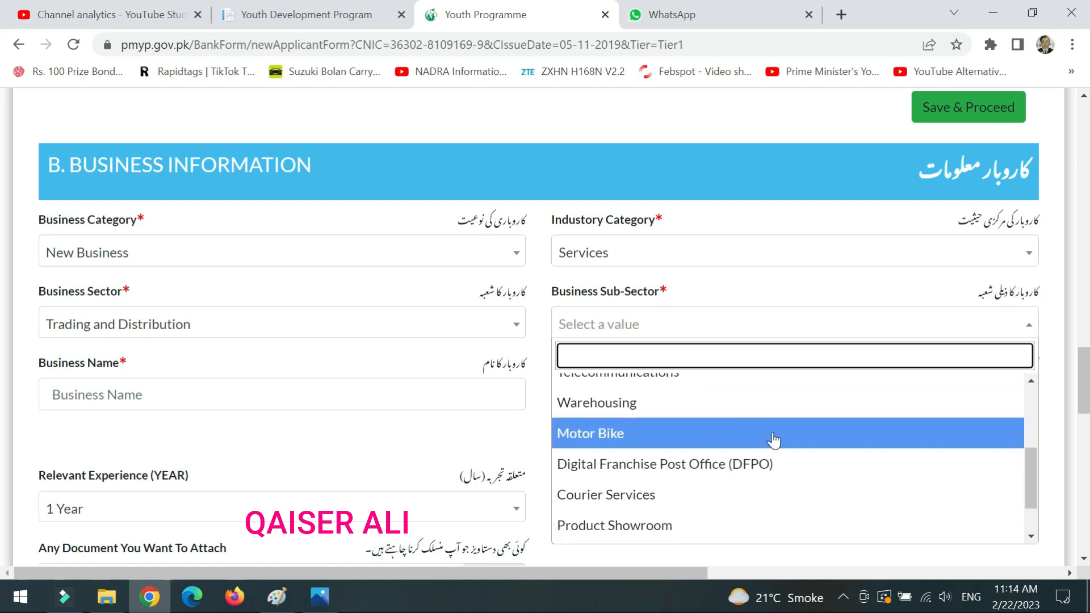
{"action": "left_click", "coordinate": [670, 526]}
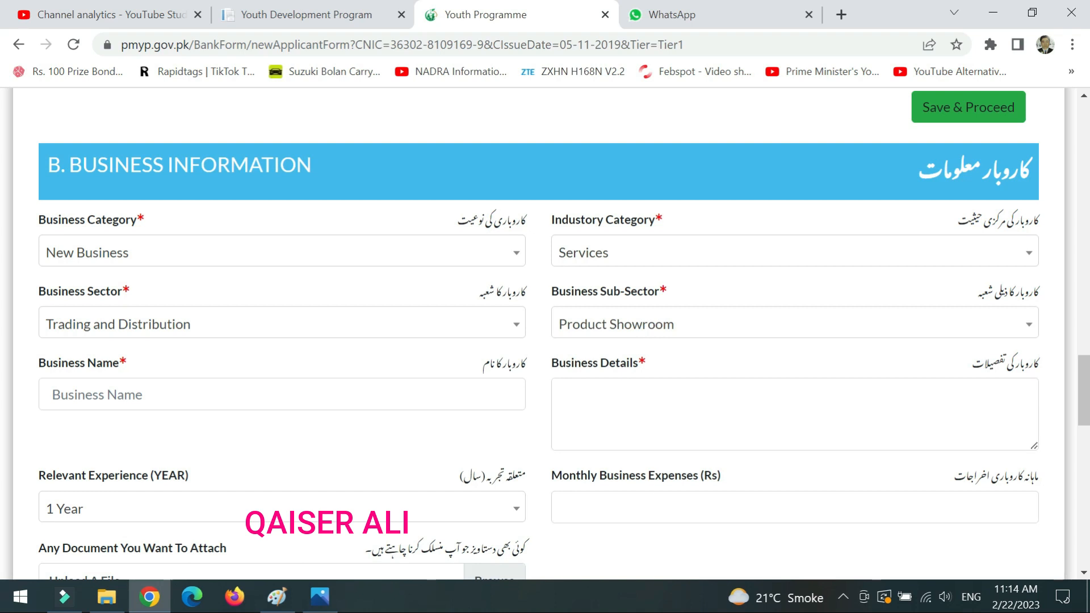
Step: Enter "Elecrtic Store" as the Business Name in the Business Information section
{"action": "left_click", "coordinate": [297, 393]}
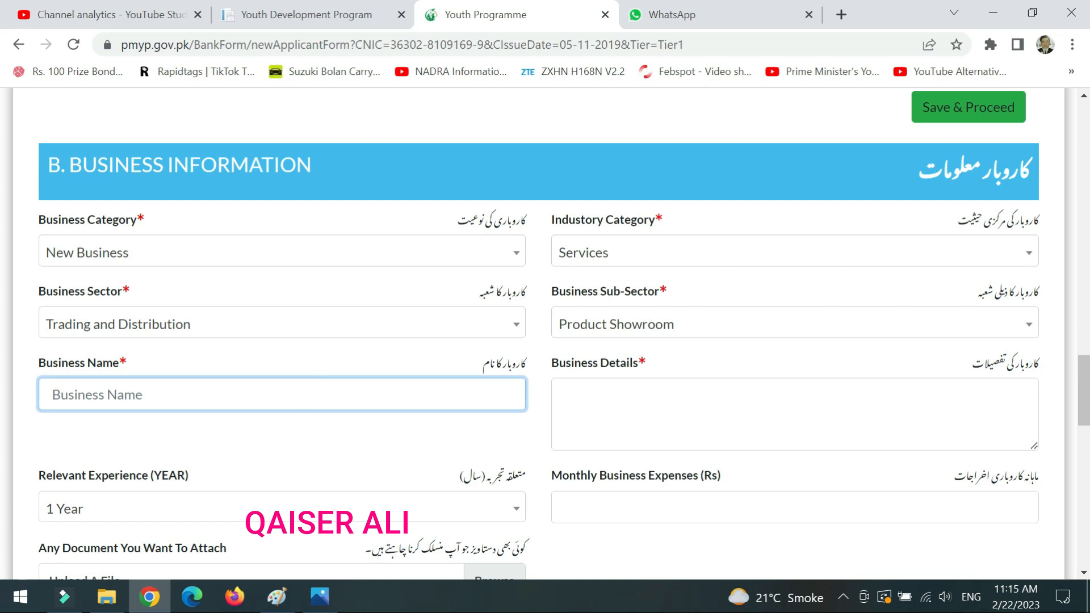
{"action": "type", "text": "Elecrtic Store"}
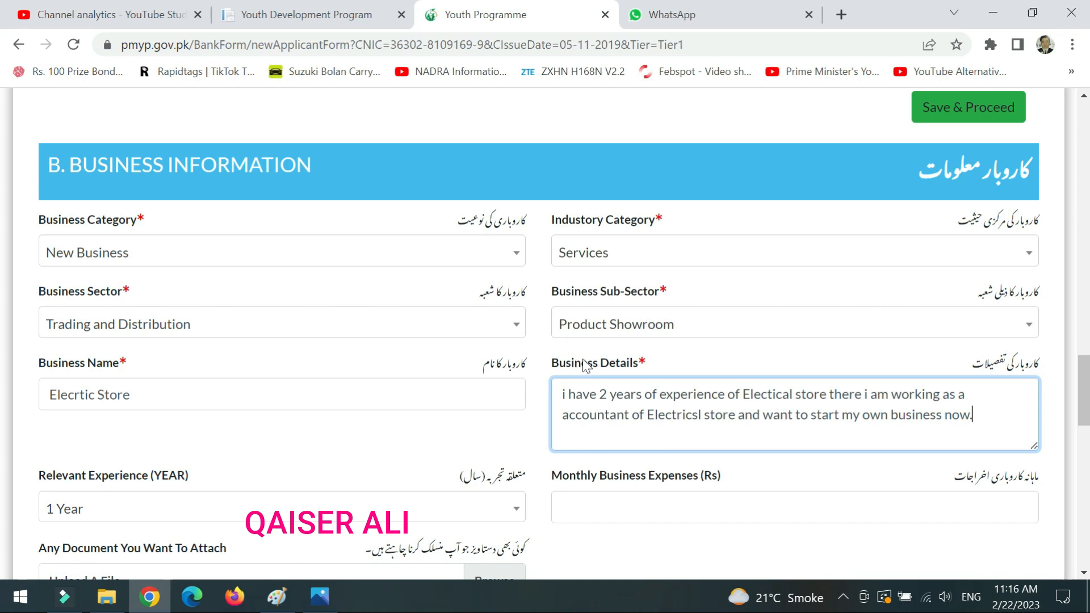
Step: Set the Relevant Experience to 2 Years in the Business Information section
{"action": "scroll", "coordinate": [586, 365], "scroll_direction": "down", "scroll_amount": 2}
{"action": "scroll", "coordinate": [586, 365], "scroll_direction": "down", "scroll_amount": 2}
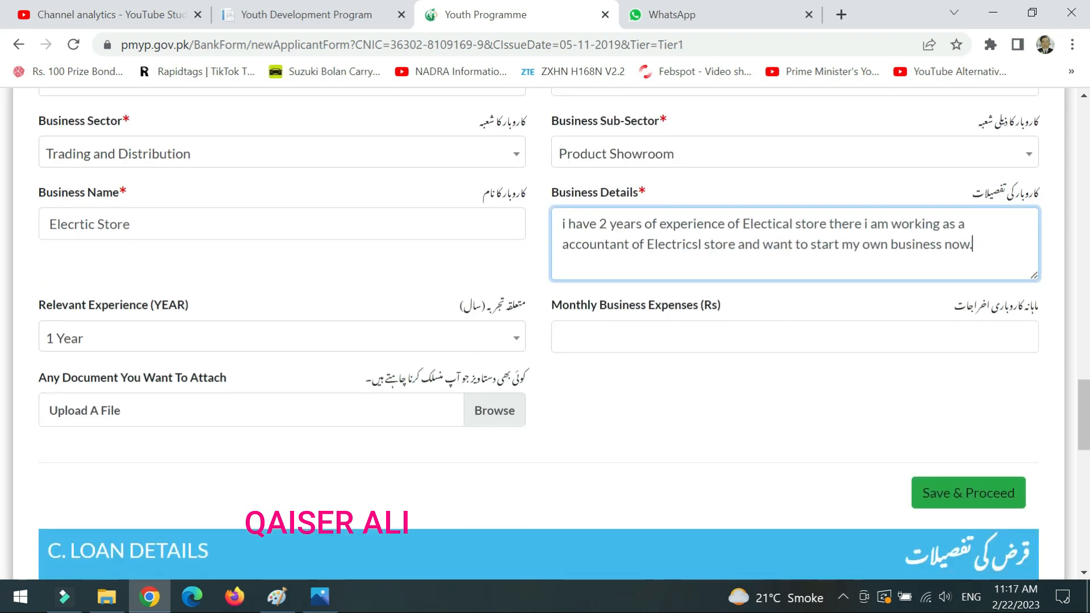
{"action": "left_click", "coordinate": [412, 350]}
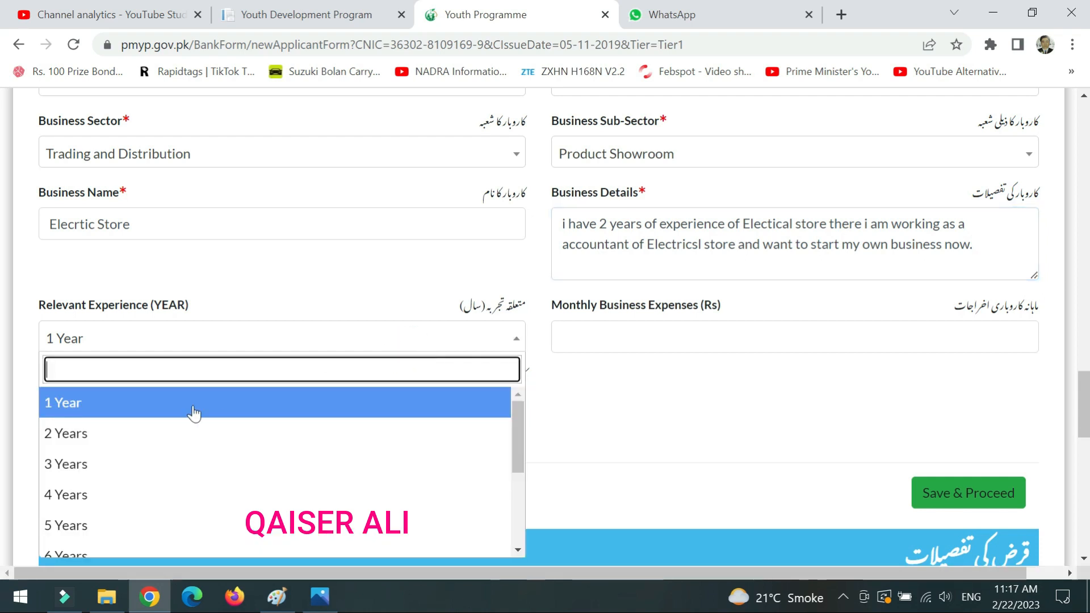
{"action": "left_click", "coordinate": [142, 449]}
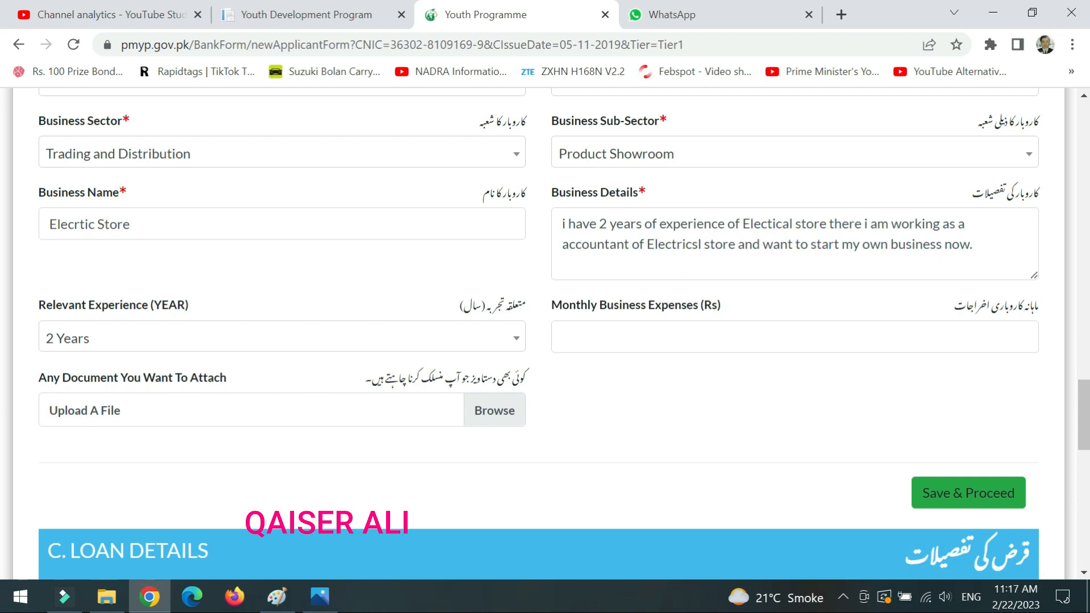
Step: Enter 0 as the Monthly Business Expenses and try to save the Business Information section
{"action": "scroll", "coordinate": [662, 348], "scroll_direction": "down", "scroll_amount": 1}
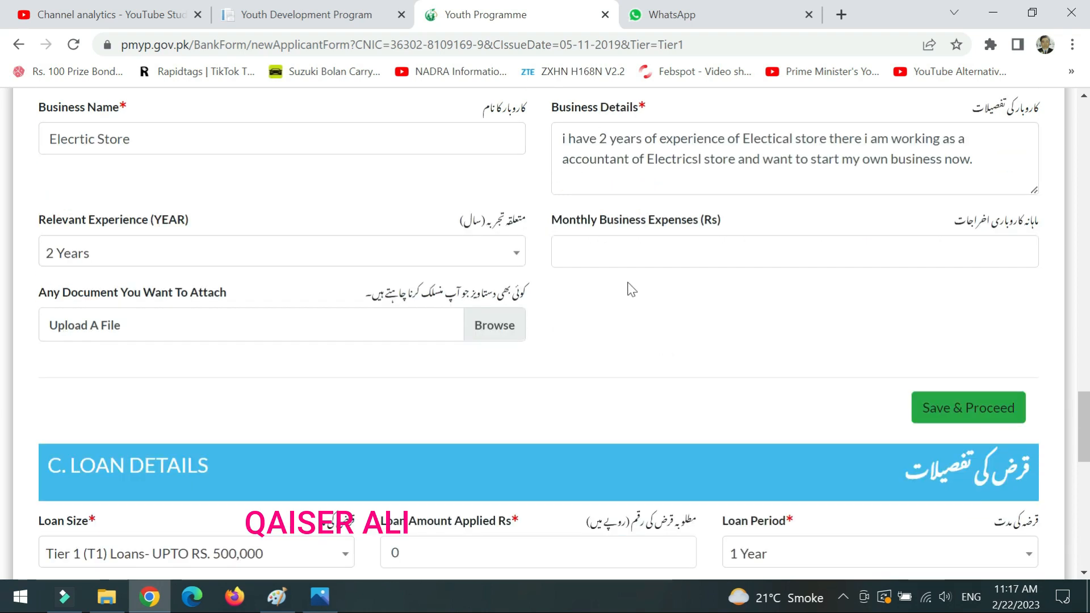
{"action": "left_click", "coordinate": [646, 252]}
{"action": "type", "text": "0"}
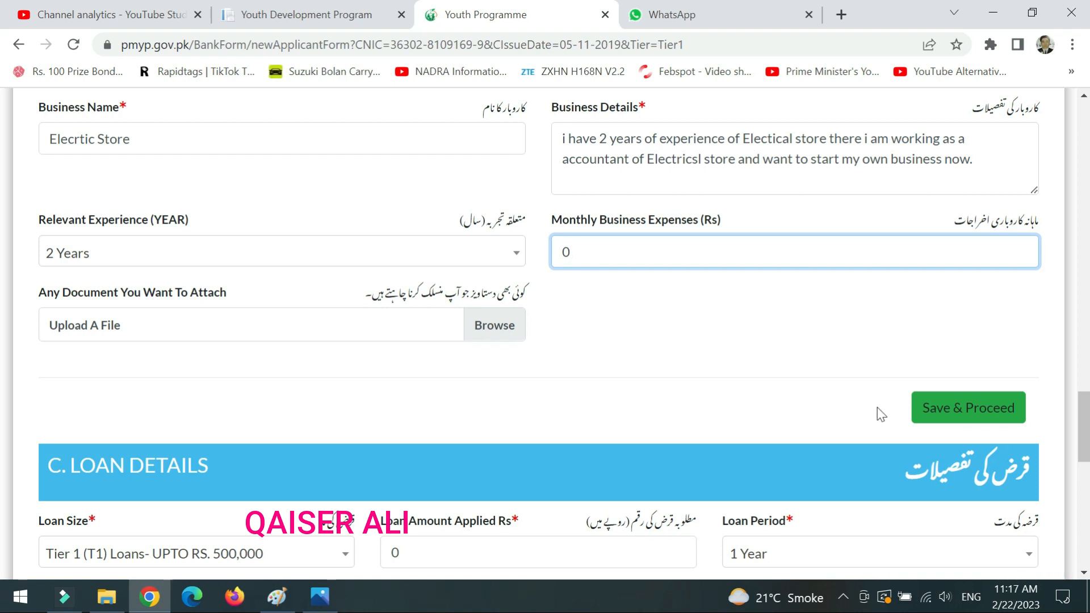
{"action": "left_click", "coordinate": [927, 406]}
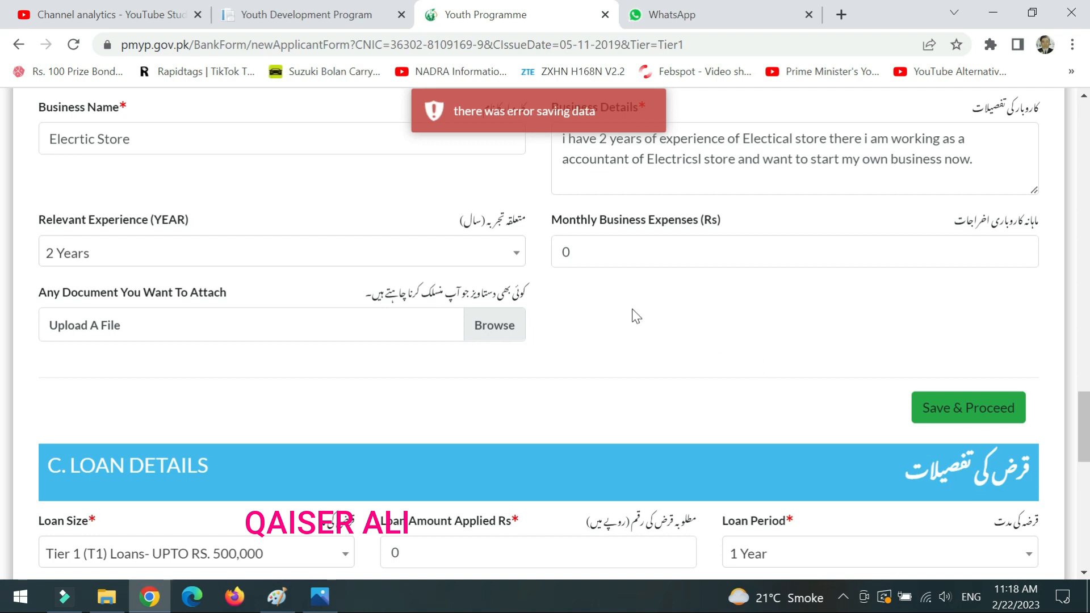
Step: Set the Monthly Business Expenses to 5000 and try again to save the Business Information section
{"action": "left_click", "coordinate": [579, 250]}
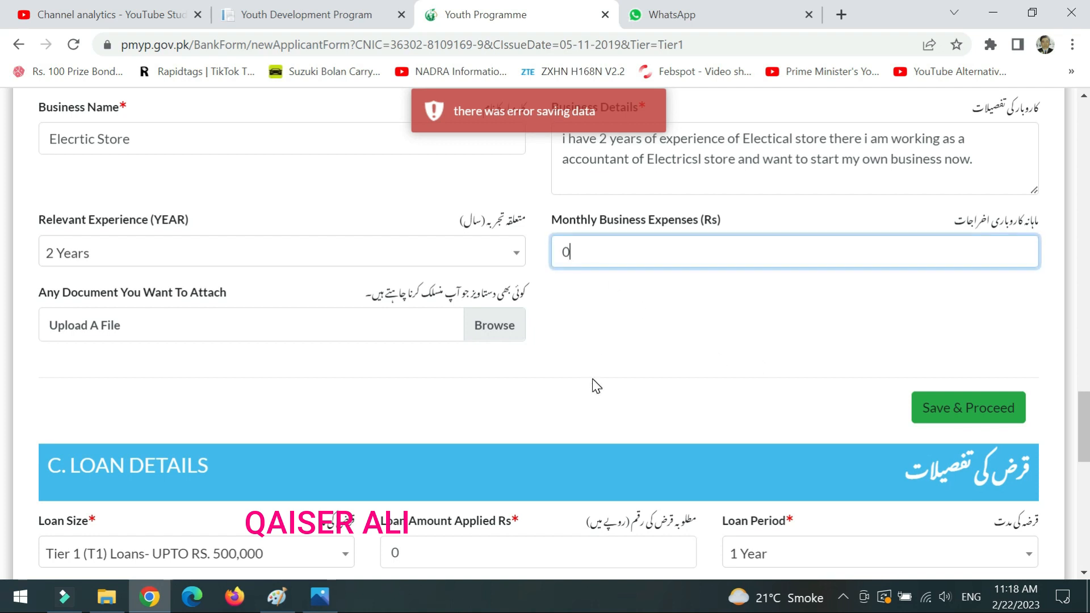
{"action": "key", "text": "BackSpace"}
{"action": "type", "text": "5000"}
{"action": "scroll", "coordinate": [591, 379], "scroll_direction": "up", "scroll_amount": 4}
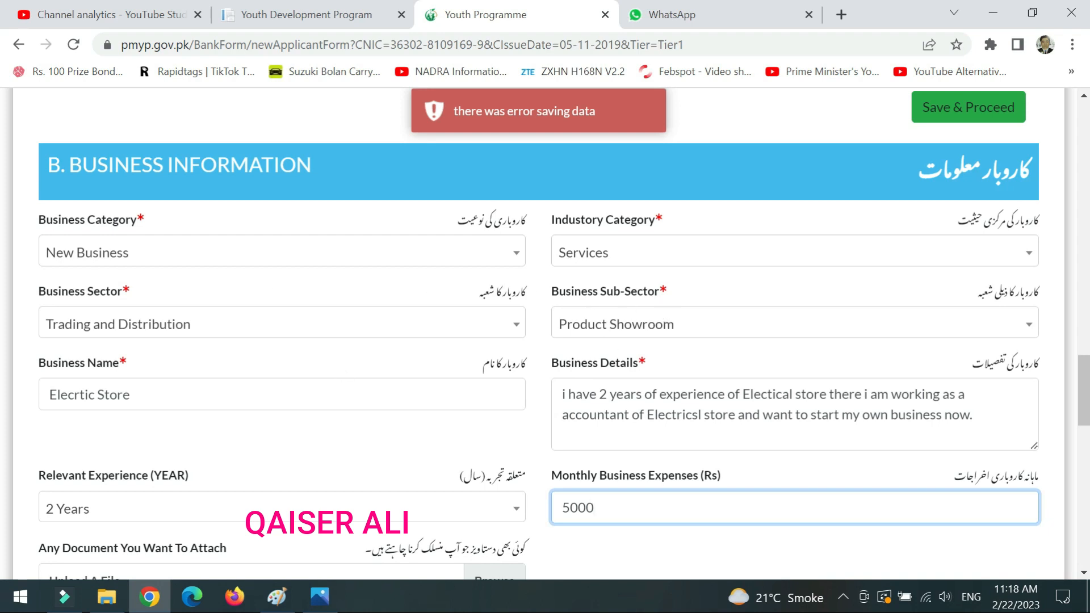
{"action": "scroll", "coordinate": [738, 341], "scroll_direction": "down", "scroll_amount": 1}
{"action": "scroll", "coordinate": [738, 341], "scroll_direction": "up", "scroll_amount": 1}
{"action": "scroll", "coordinate": [681, 289], "scroll_direction": "down", "scroll_amount": 3}
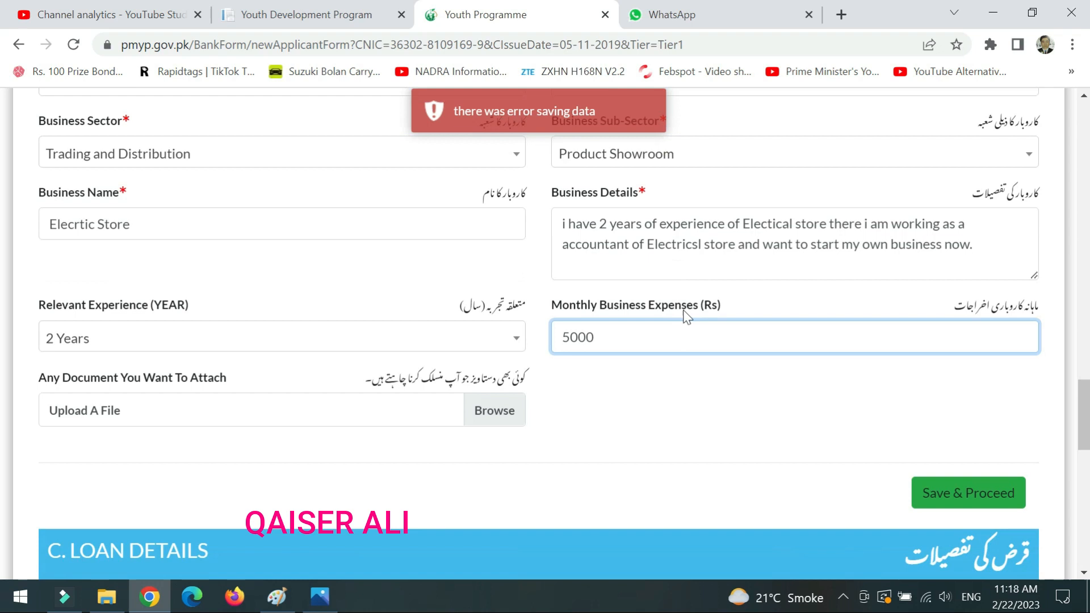
{"action": "left_click", "coordinate": [710, 395]}
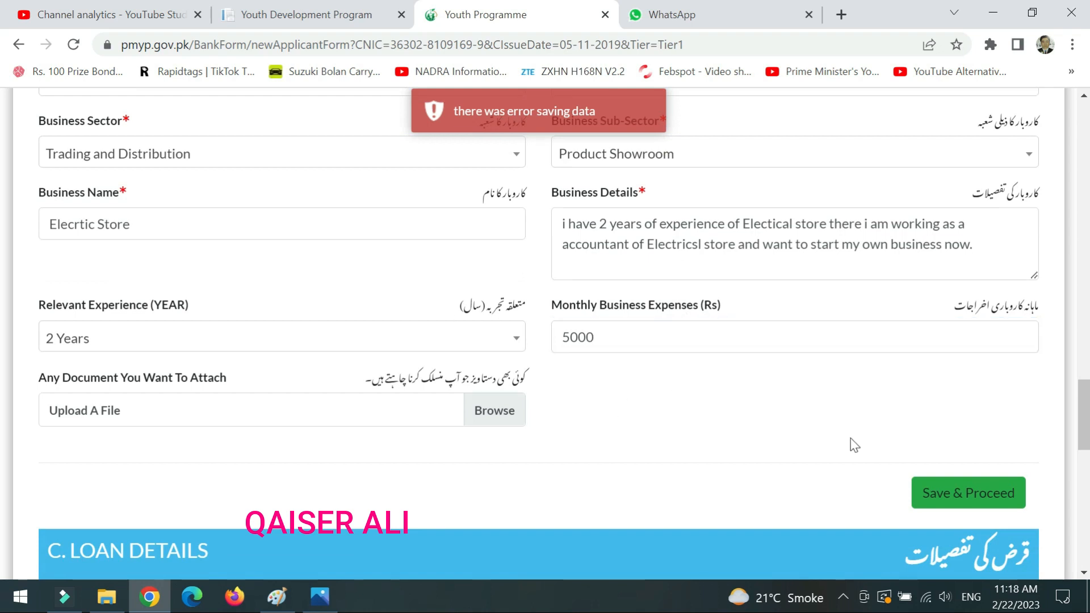
{"action": "left_click", "coordinate": [952, 483]}
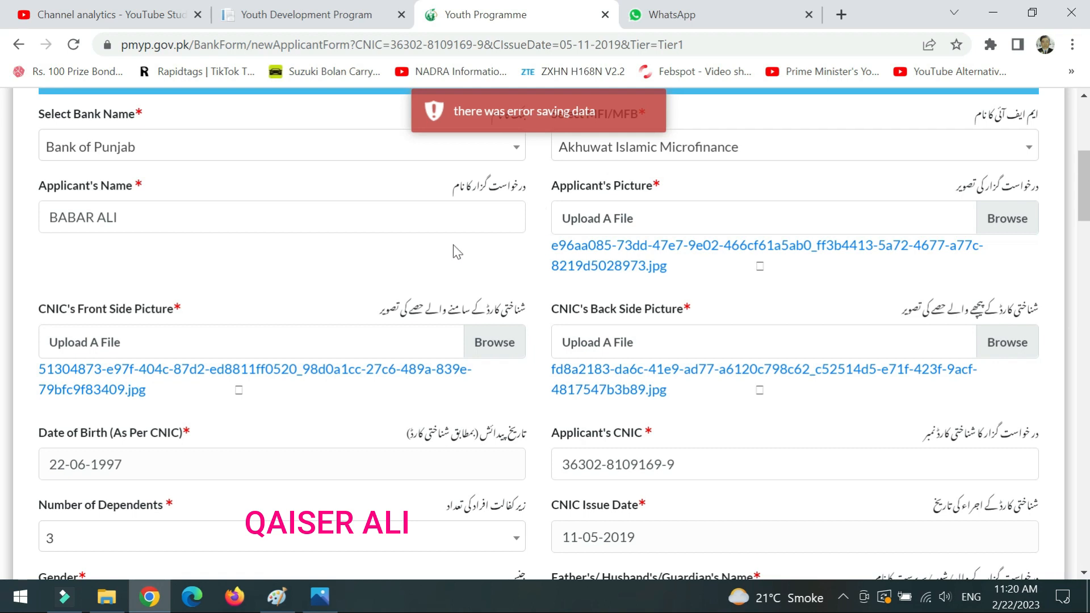
Step: Mark the permanent address as the same as the present address and save the Personal Information section
{"action": "scroll", "coordinate": [537, 297], "scroll_direction": "down", "scroll_amount": 12}
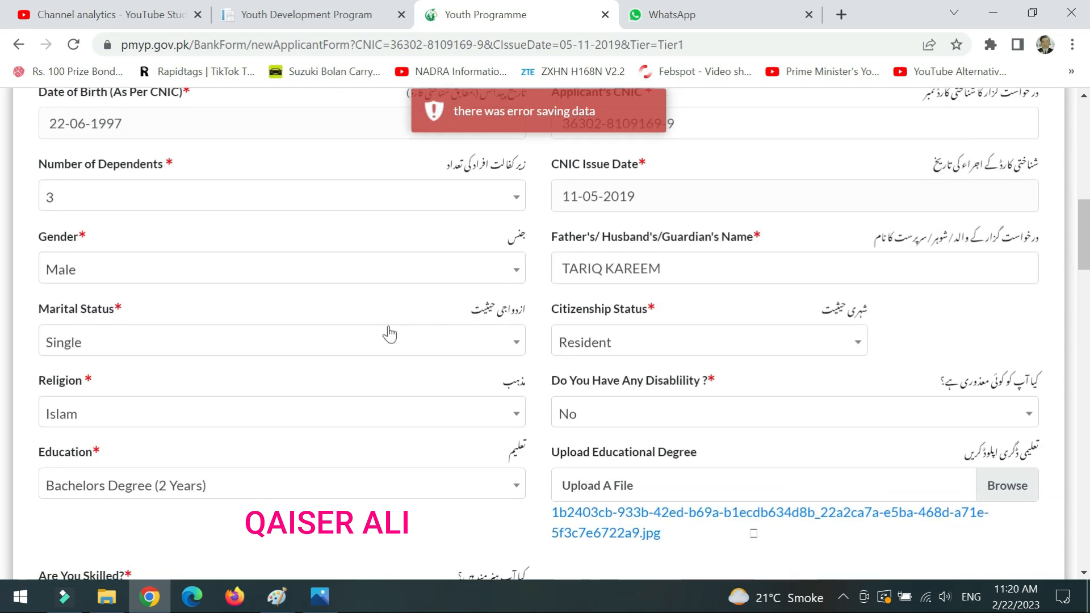
{"action": "scroll", "coordinate": [339, 329], "scroll_direction": "down", "scroll_amount": 5}
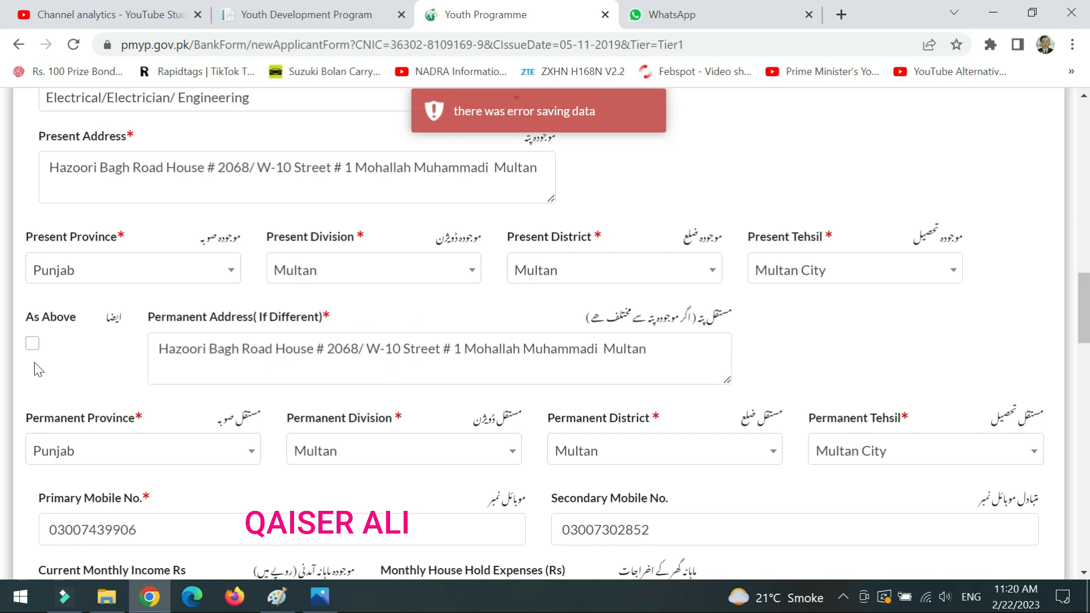
{"action": "left_click", "coordinate": [33, 343]}
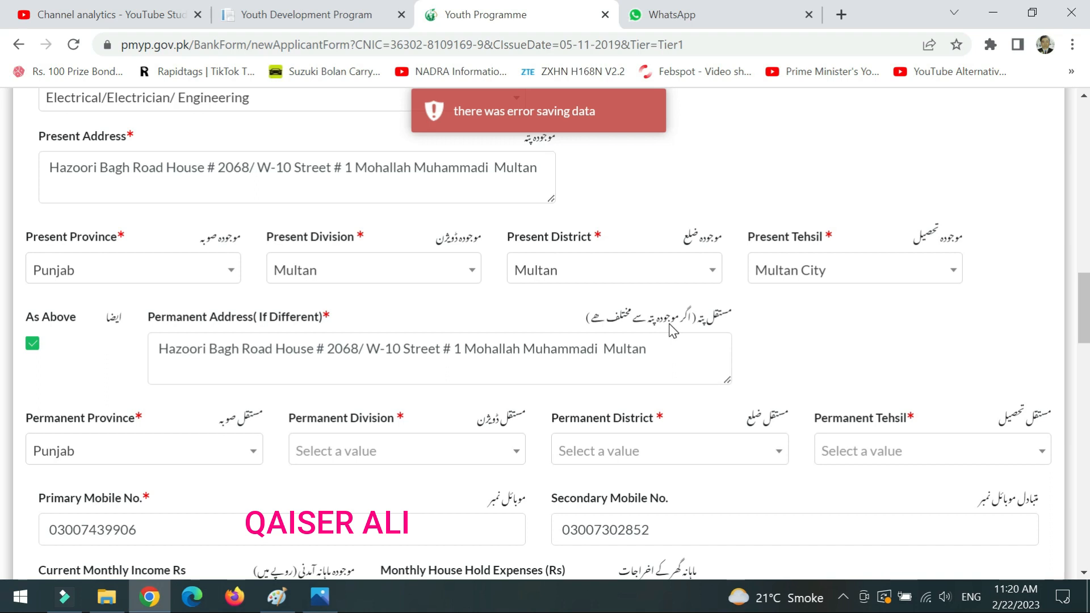
{"action": "scroll", "coordinate": [596, 360], "scroll_direction": "up", "scroll_amount": 5}
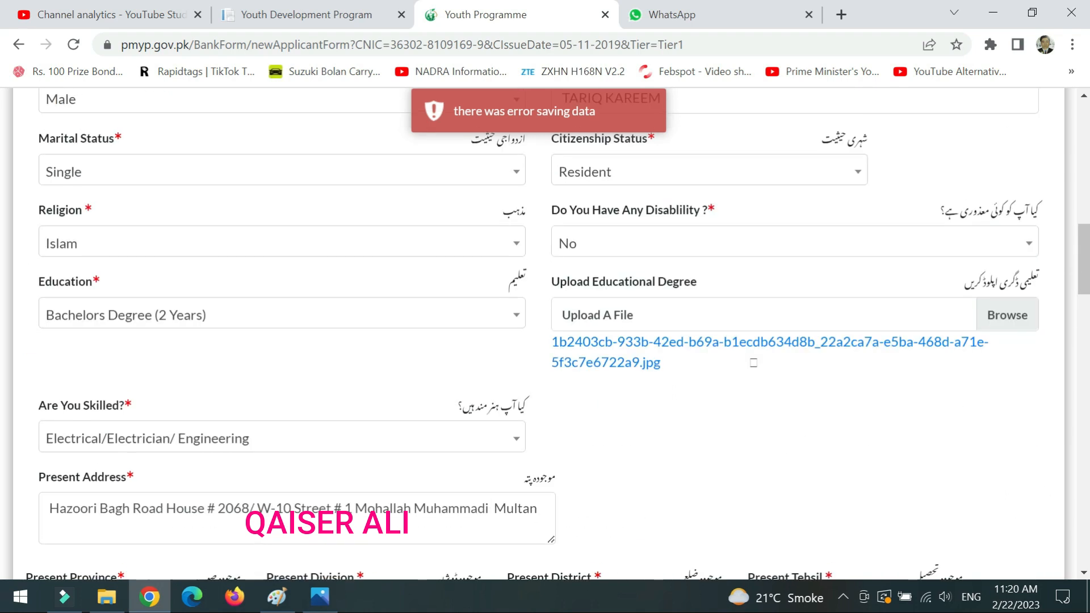
{"action": "scroll", "coordinate": [596, 360], "scroll_direction": "down", "scroll_amount": 5}
{"action": "scroll", "coordinate": [595, 356], "scroll_direction": "down", "scroll_amount": 5}
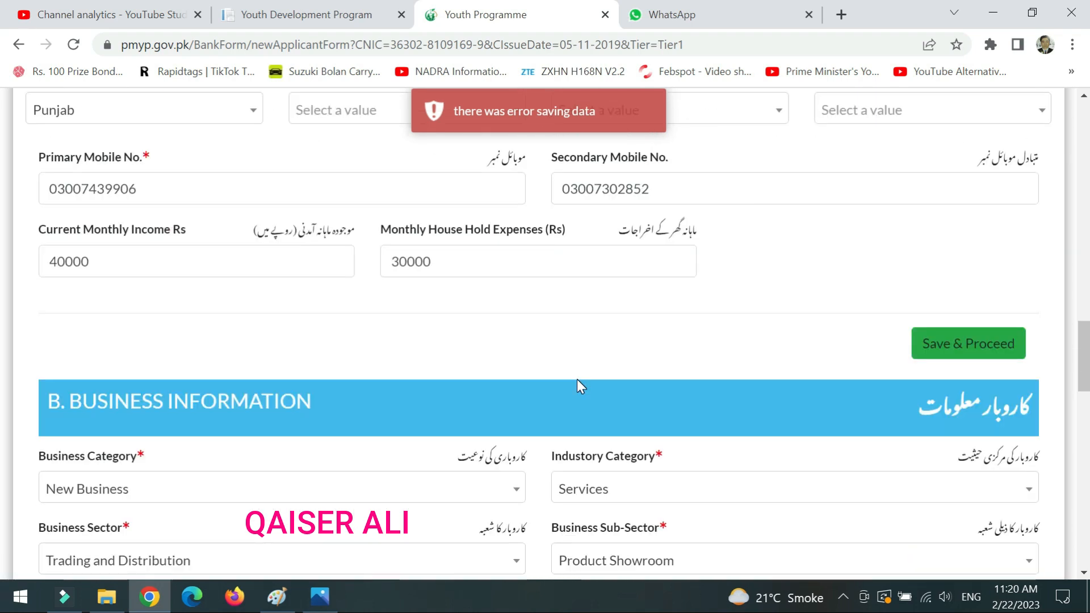
{"action": "scroll", "coordinate": [574, 356], "scroll_direction": "up", "scroll_amount": 5}
{"action": "scroll", "coordinate": [636, 379], "scroll_direction": "down", "scroll_amount": 2}
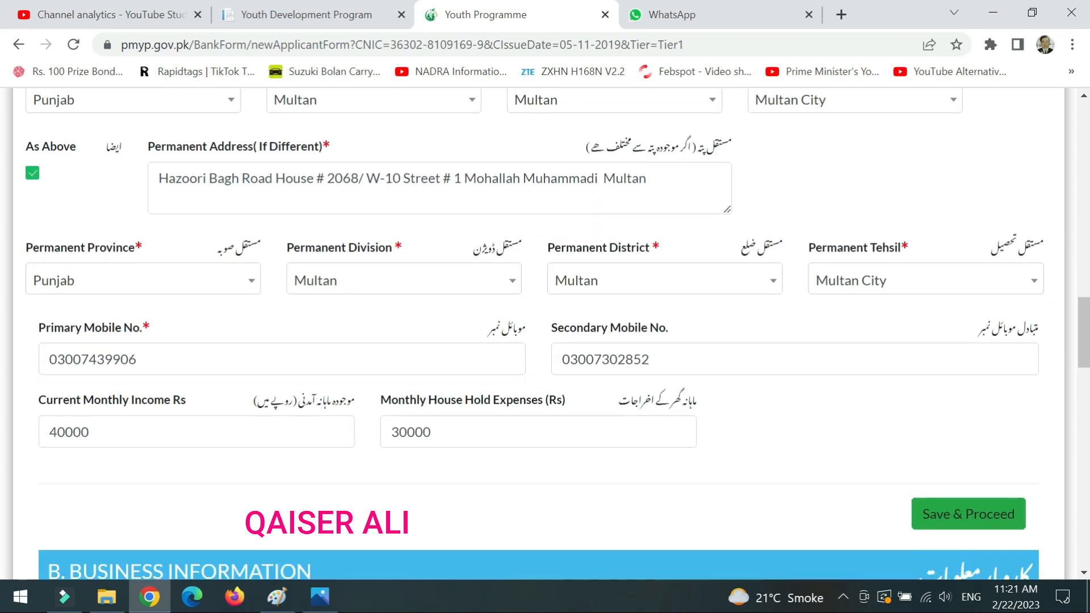
{"action": "scroll", "coordinate": [716, 402], "scroll_direction": "down", "scroll_amount": 3}
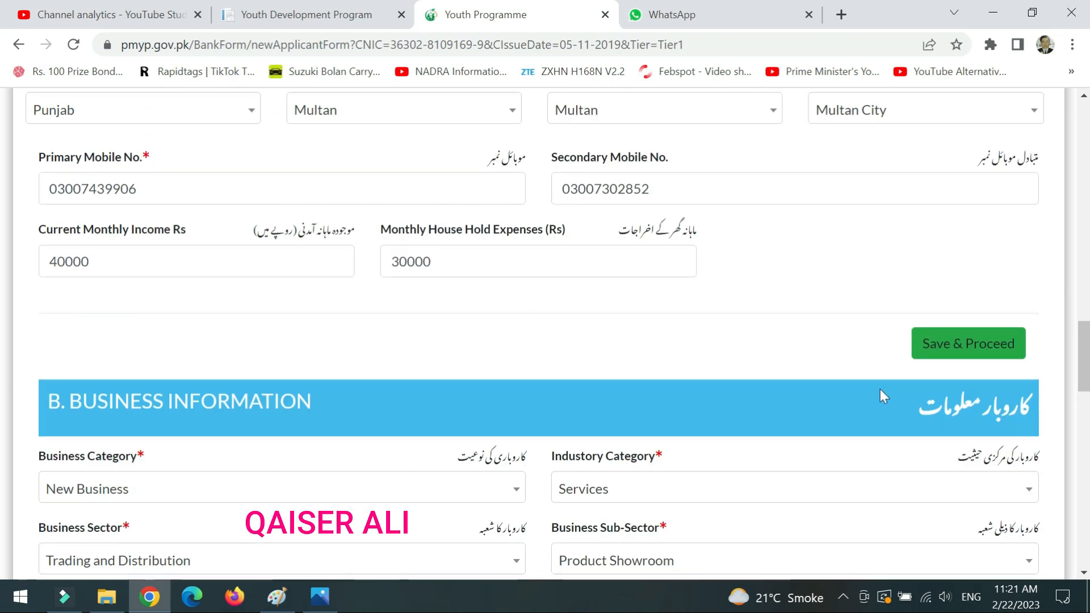
{"action": "left_click", "coordinate": [931, 353]}
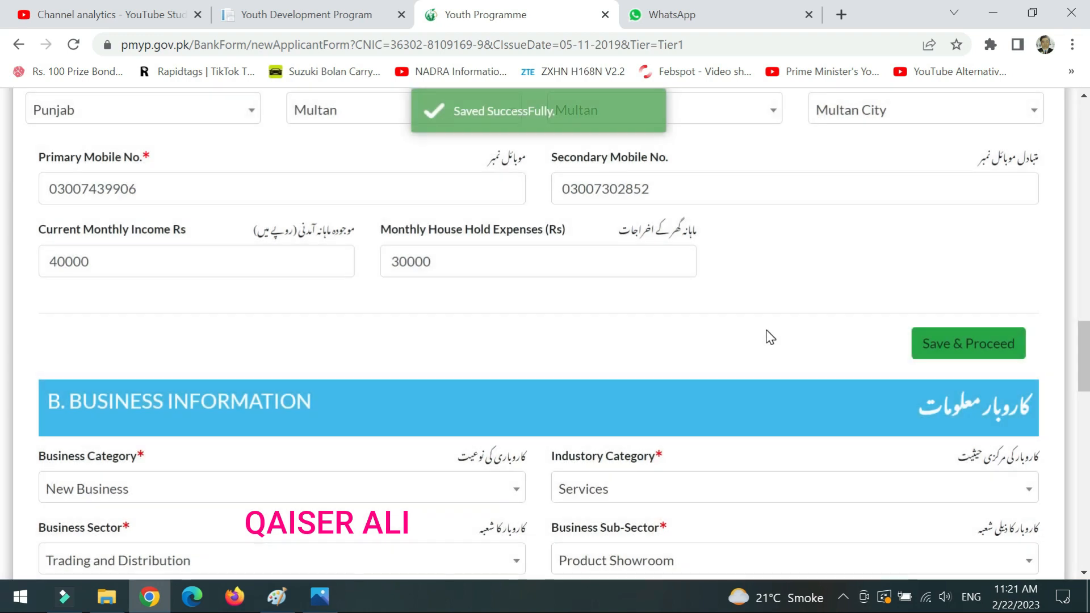
Step: Review the Business Information entries and save that section
{"action": "scroll", "coordinate": [701, 422], "scroll_direction": "down", "scroll_amount": 5}
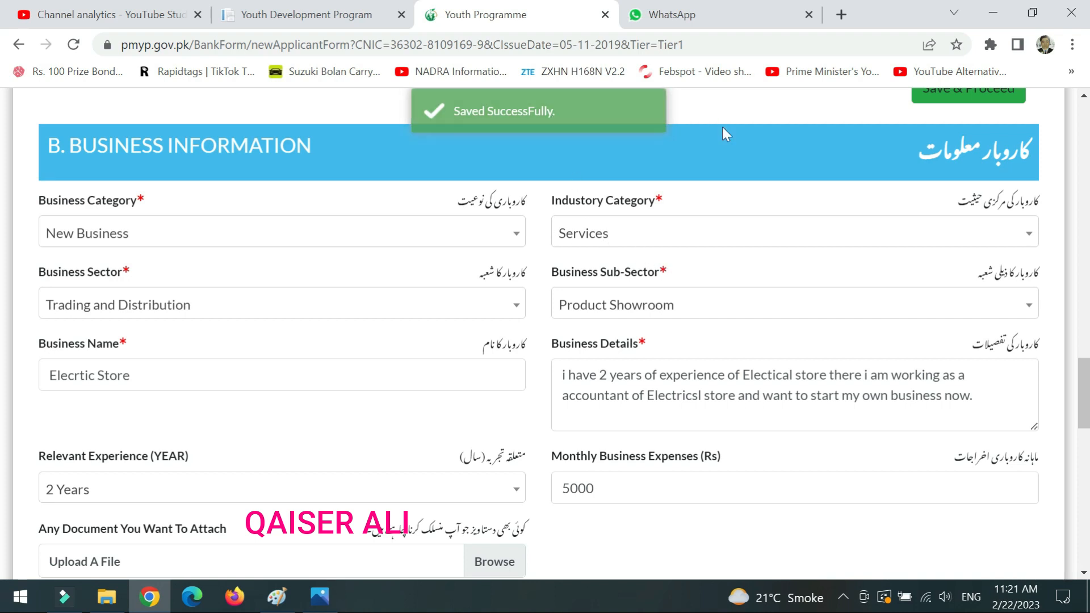
{"action": "scroll", "coordinate": [696, 335], "scroll_direction": "down", "scroll_amount": 2}
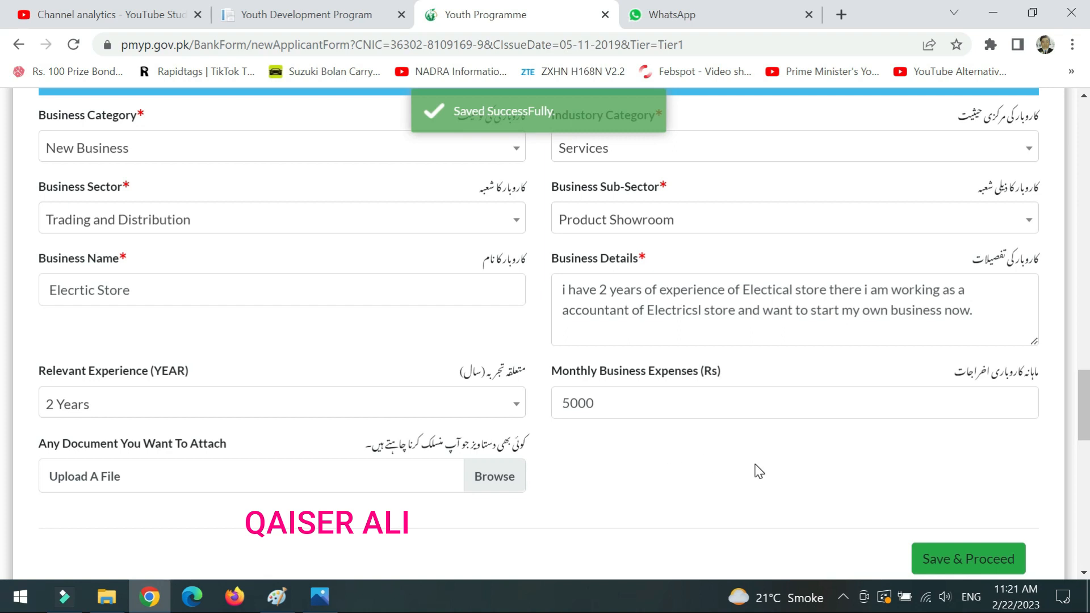
{"action": "scroll", "coordinate": [756, 475], "scroll_direction": "up", "scroll_amount": 2}
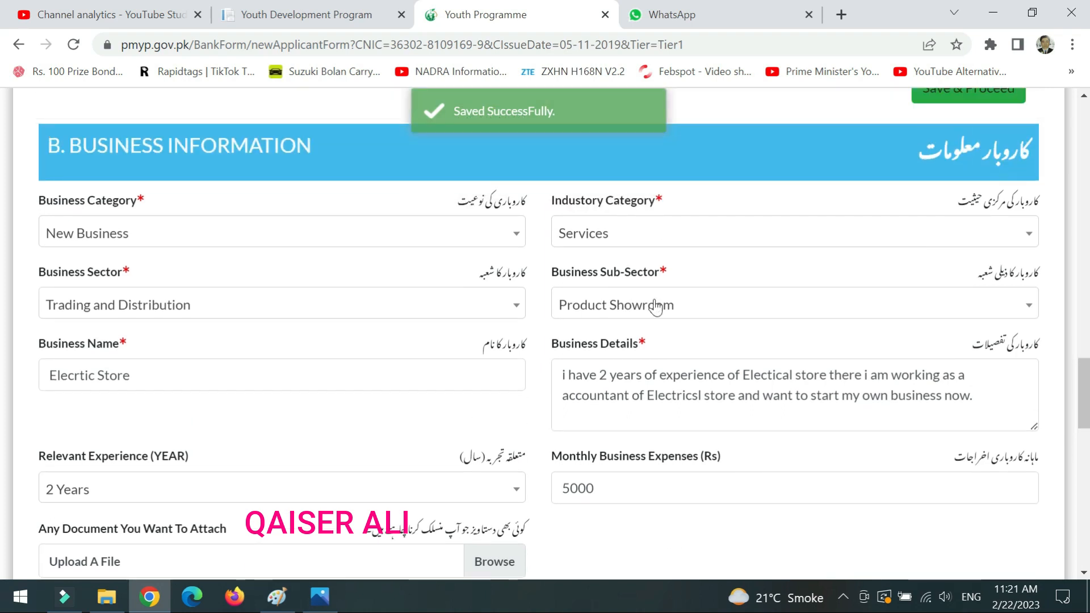
{"action": "scroll", "coordinate": [653, 307], "scroll_direction": "down", "scroll_amount": 3}
{"action": "left_click", "coordinate": [932, 468]}
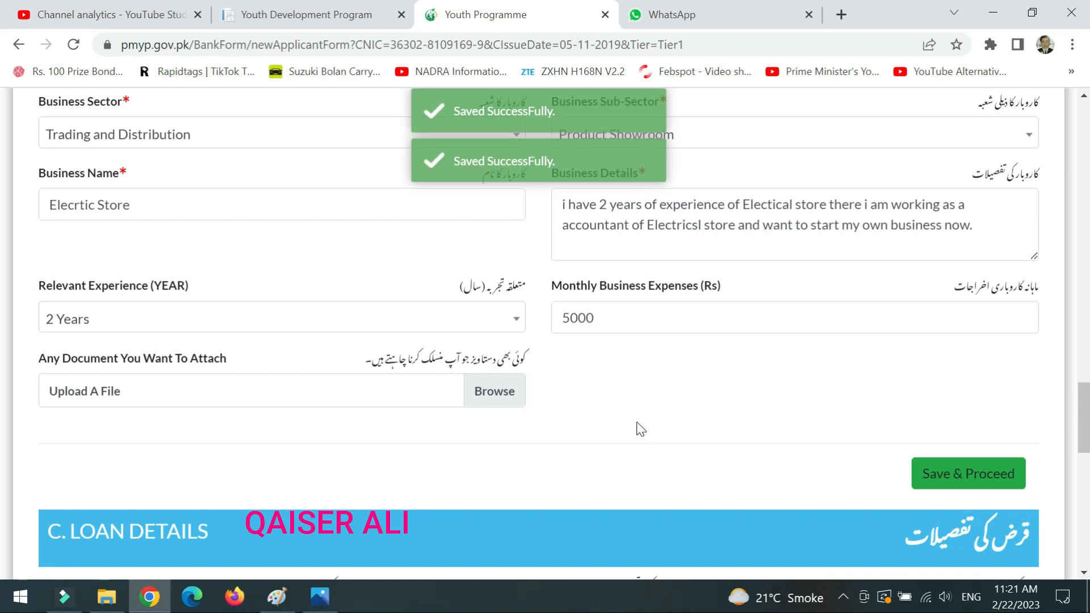
Step: Set the Loan Amount Applied to 500000 in the Loan Details section
{"action": "scroll", "coordinate": [641, 429], "scroll_direction": "down", "scroll_amount": 1}
{"action": "scroll", "coordinate": [636, 421], "scroll_direction": "down", "scroll_amount": 3}
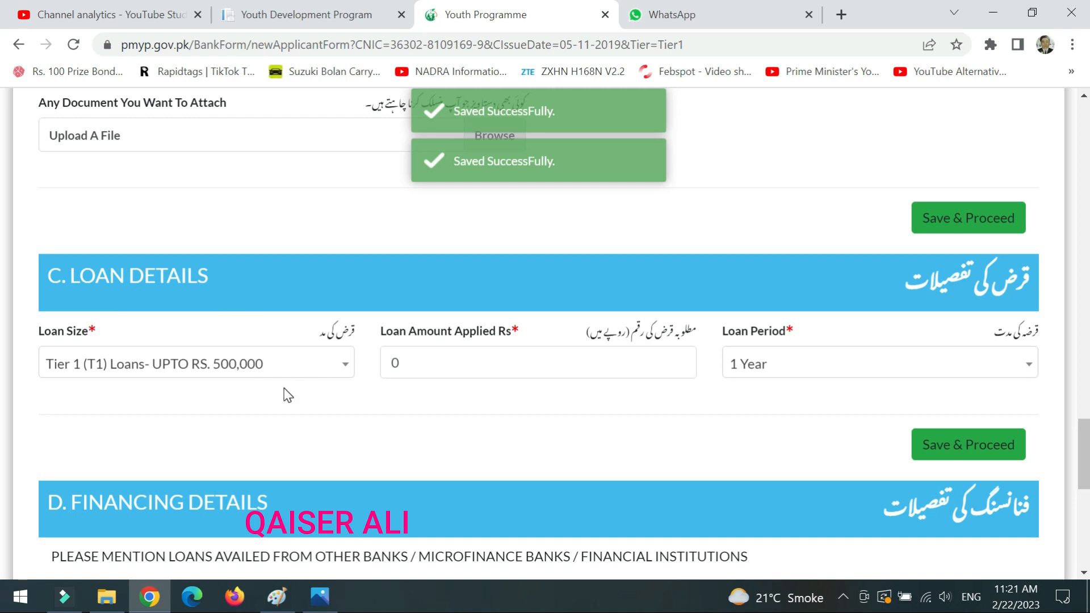
{"action": "left_click", "coordinate": [456, 361]}
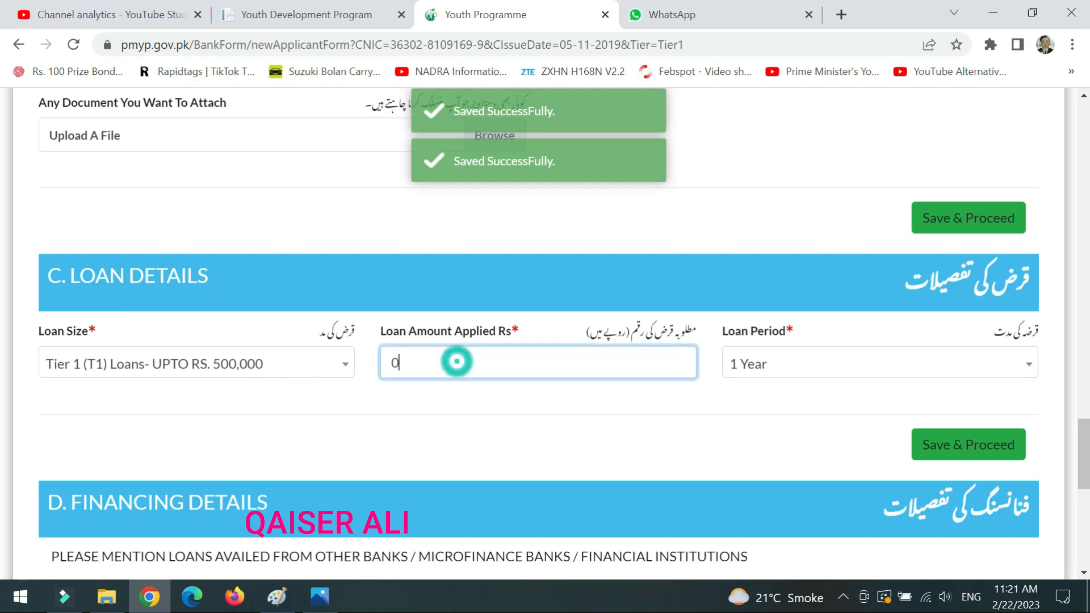
{"action": "double_click", "coordinate": [456, 361]}
{"action": "type", "text": "500000"}
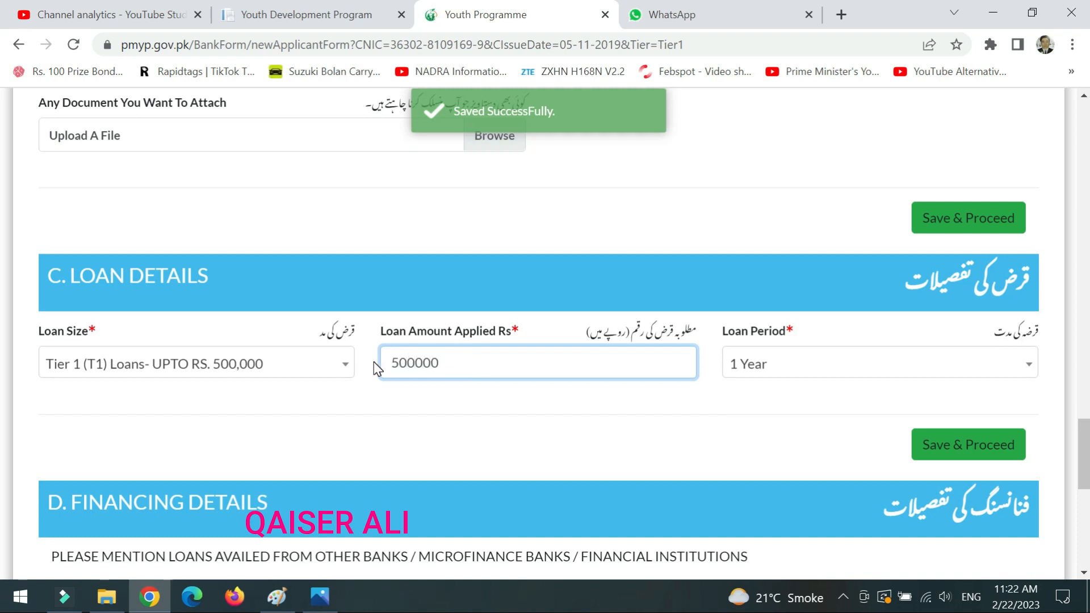
{"action": "left_click", "coordinate": [772, 412]}
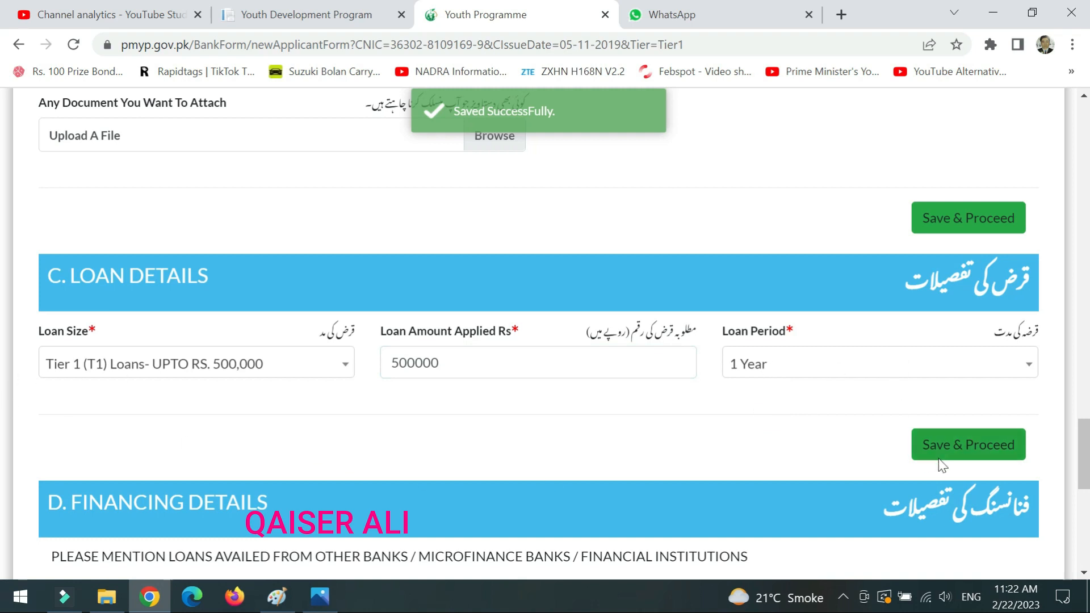
Step: Set the Loan Period to 3 Years and save the Loan Details section
{"action": "left_click", "coordinate": [884, 375]}
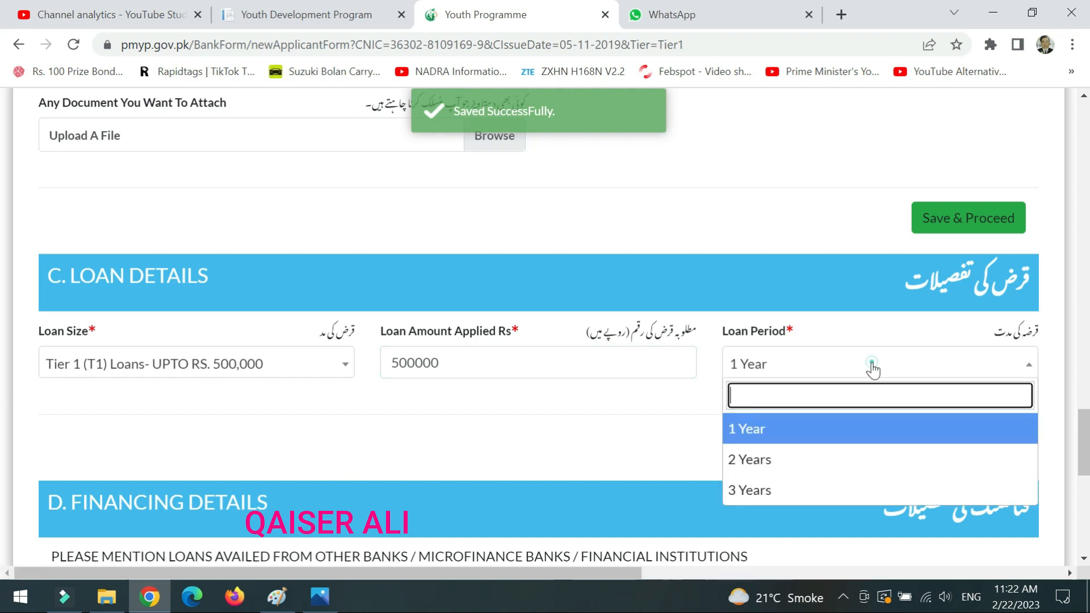
{"action": "left_click", "coordinate": [778, 486]}
{"action": "left_click", "coordinate": [715, 409]}
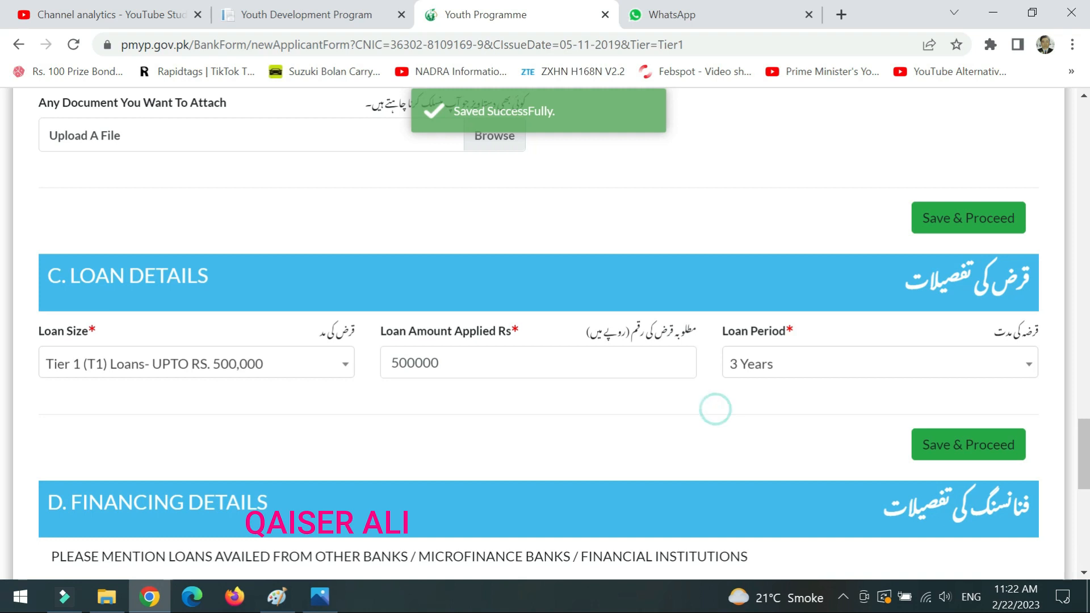
{"action": "left_click", "coordinate": [931, 431]}
Step: Accept both declarations below Financing Details, on the accuracy of the information and on not being a serving government employee
{"action": "scroll", "coordinate": [607, 447], "scroll_direction": "down", "scroll_amount": 1}
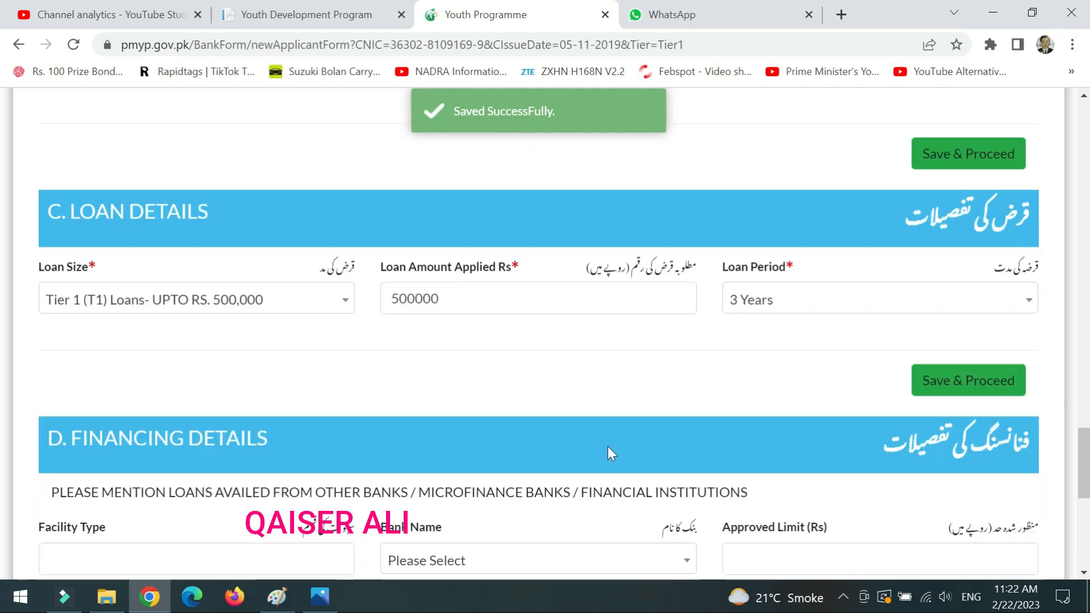
{"action": "scroll", "coordinate": [607, 446], "scroll_direction": "down", "scroll_amount": 2}
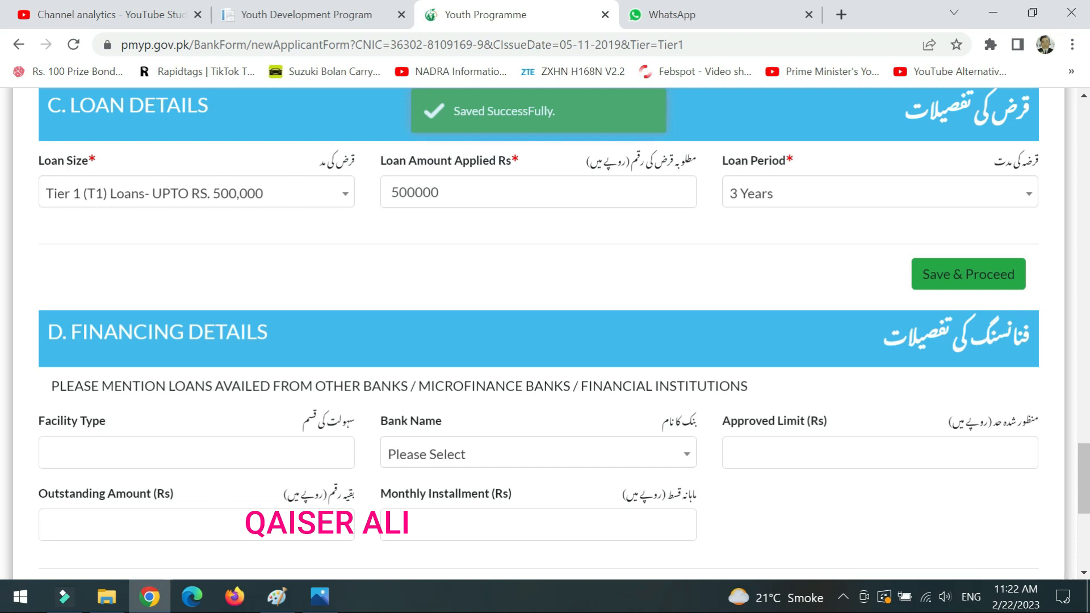
{"action": "scroll", "coordinate": [244, 500], "scroll_direction": "down", "scroll_amount": 1}
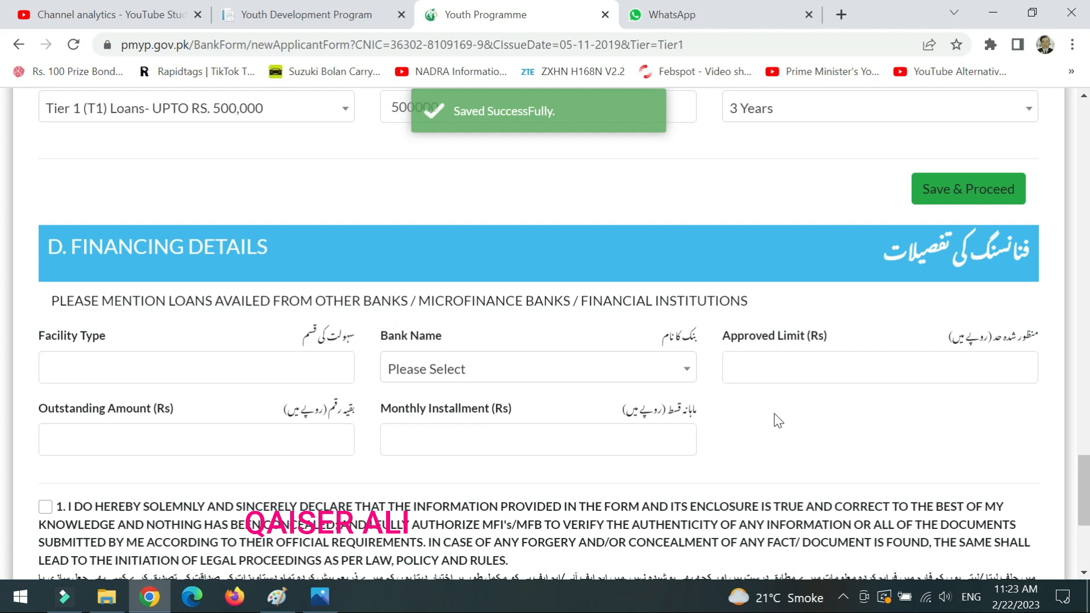
{"action": "scroll", "coordinate": [779, 421], "scroll_direction": "down", "scroll_amount": 1}
{"action": "left_click", "coordinate": [45, 422]}
{"action": "scroll", "coordinate": [43, 420], "scroll_direction": "down", "scroll_amount": 3}
{"action": "left_click", "coordinate": [44, 379]}
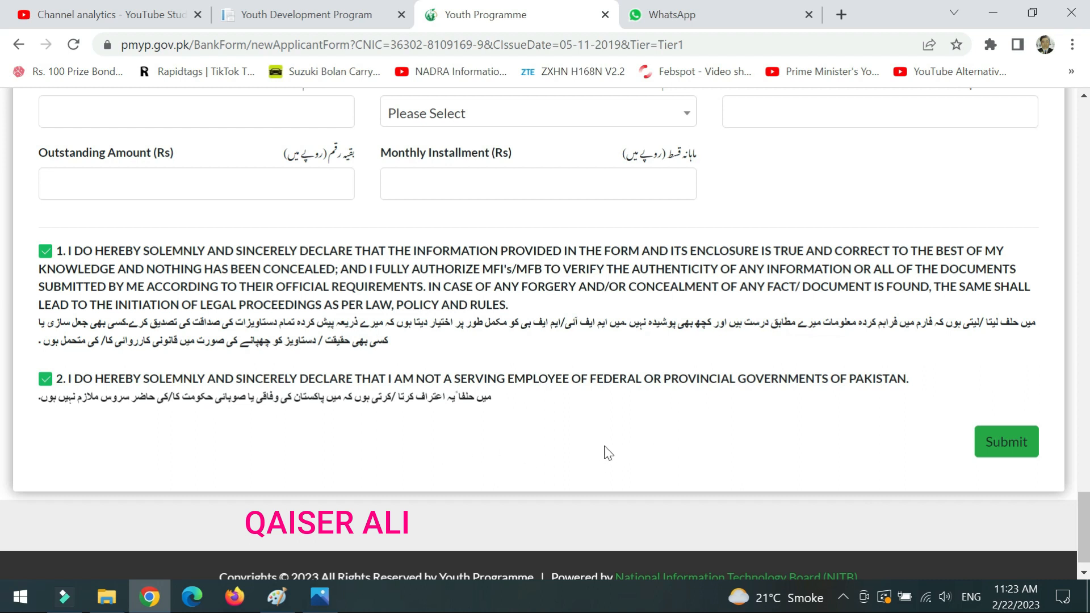
{"action": "scroll", "coordinate": [665, 434], "scroll_direction": "up", "scroll_amount": 4}
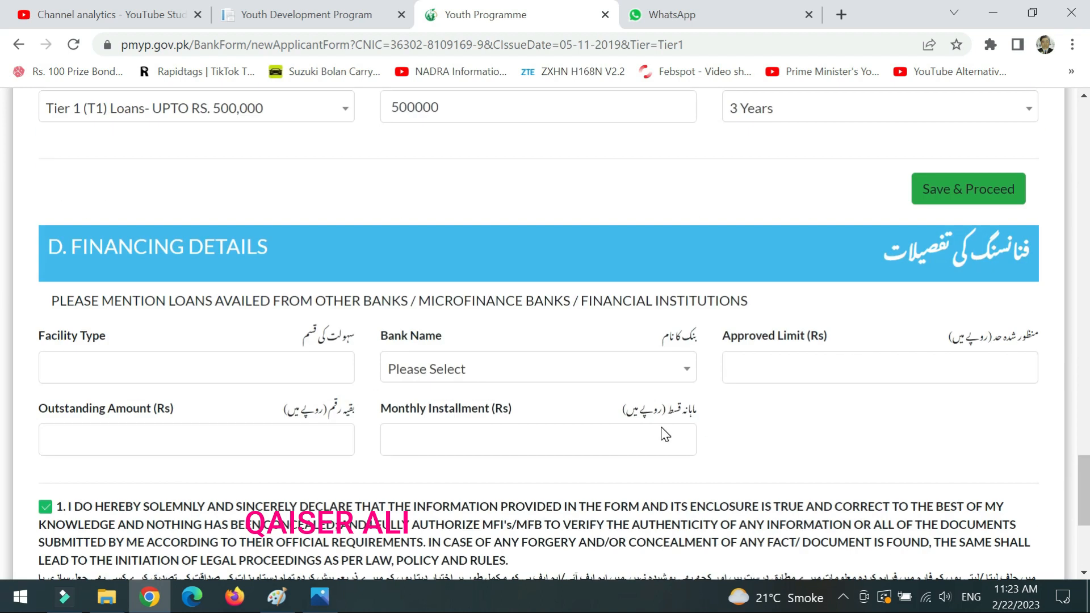
{"action": "scroll", "coordinate": [662, 433], "scroll_direction": "down", "scroll_amount": 5}
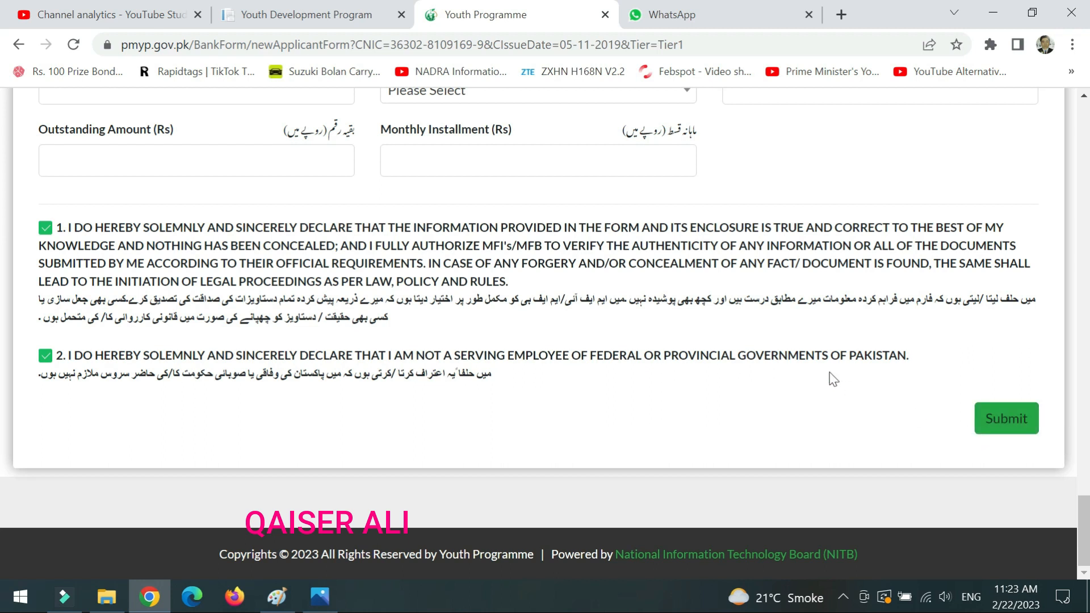
Step: Review the entries and uploaded files in the Personal Information, Business Information, Loan Details and Financing Details sections of the application form
{"action": "scroll", "coordinate": [851, 256], "scroll_direction": "up", "scroll_amount": 5}
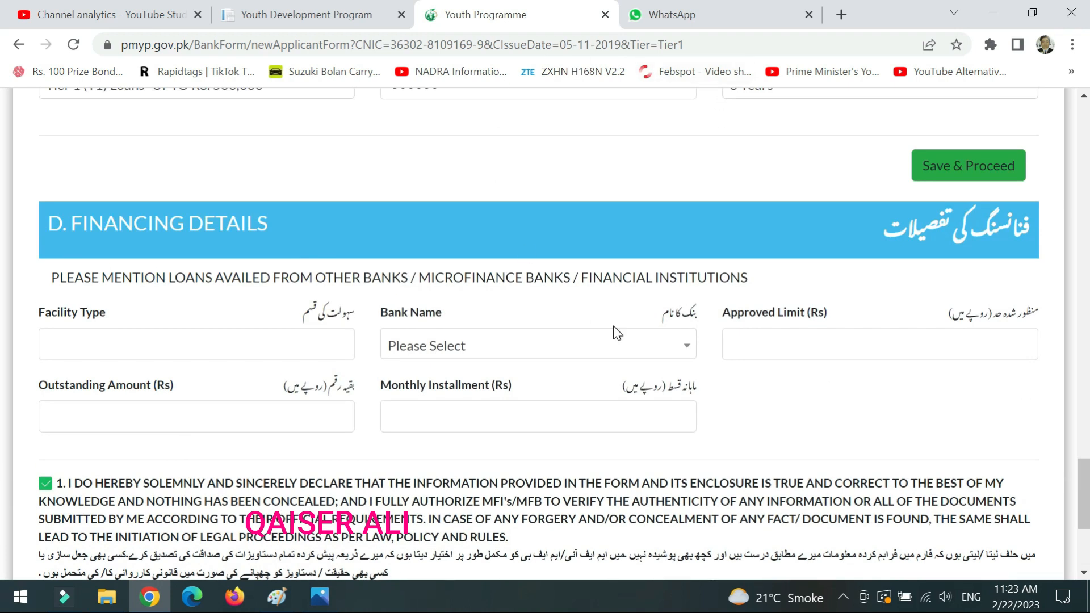
{"action": "scroll", "coordinate": [617, 332], "scroll_direction": "up", "scroll_amount": 5}
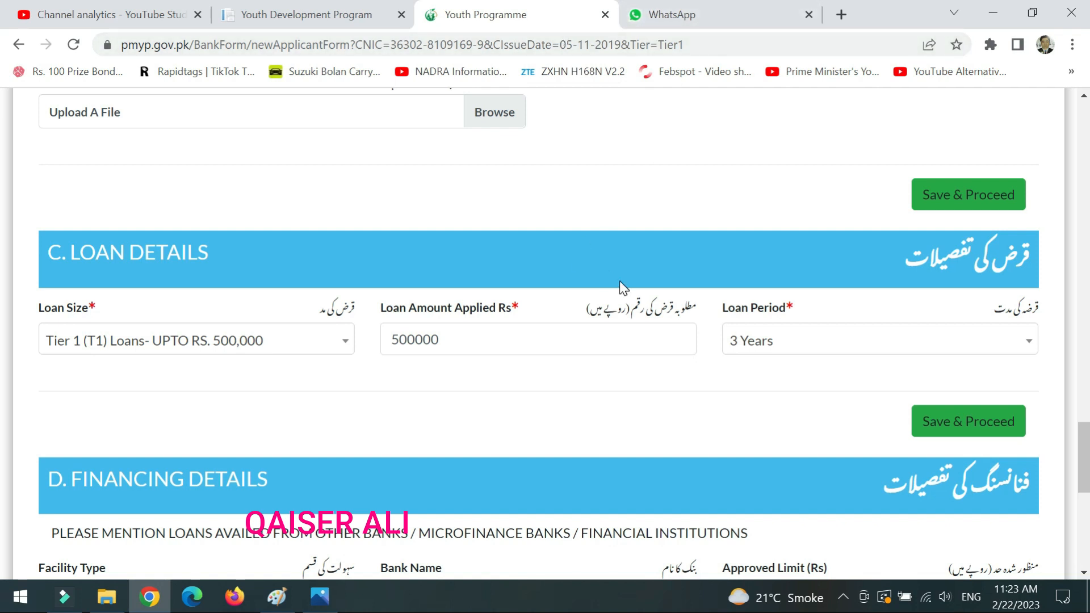
{"action": "scroll", "coordinate": [621, 287], "scroll_direction": "down", "scroll_amount": 10}
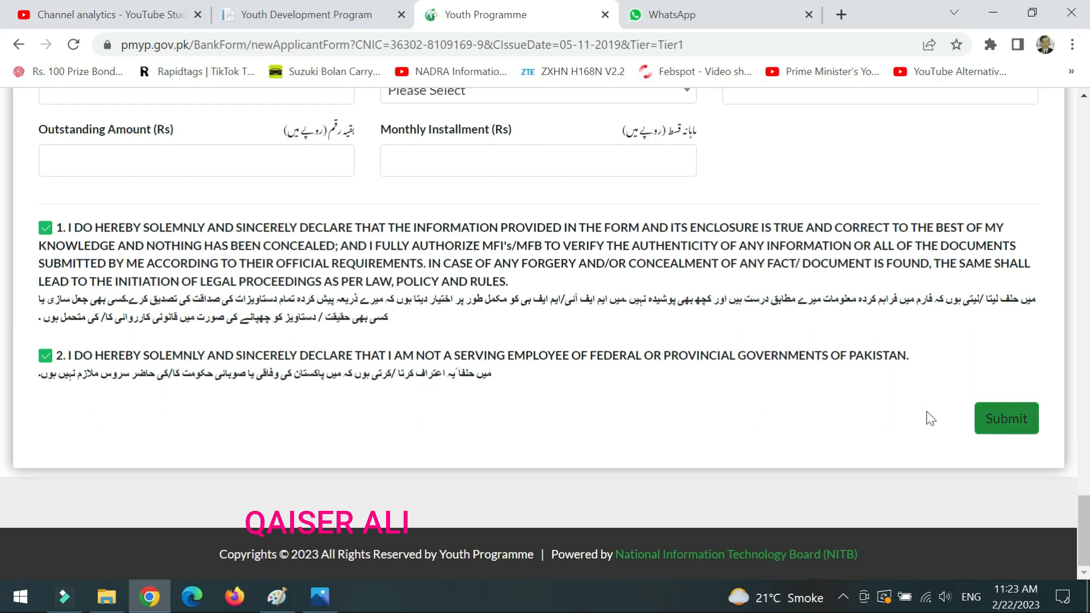
{"action": "scroll", "coordinate": [927, 411], "scroll_direction": "up", "scroll_amount": 15}
{"action": "scroll", "coordinate": [896, 404], "scroll_direction": "up", "scroll_amount": 7}
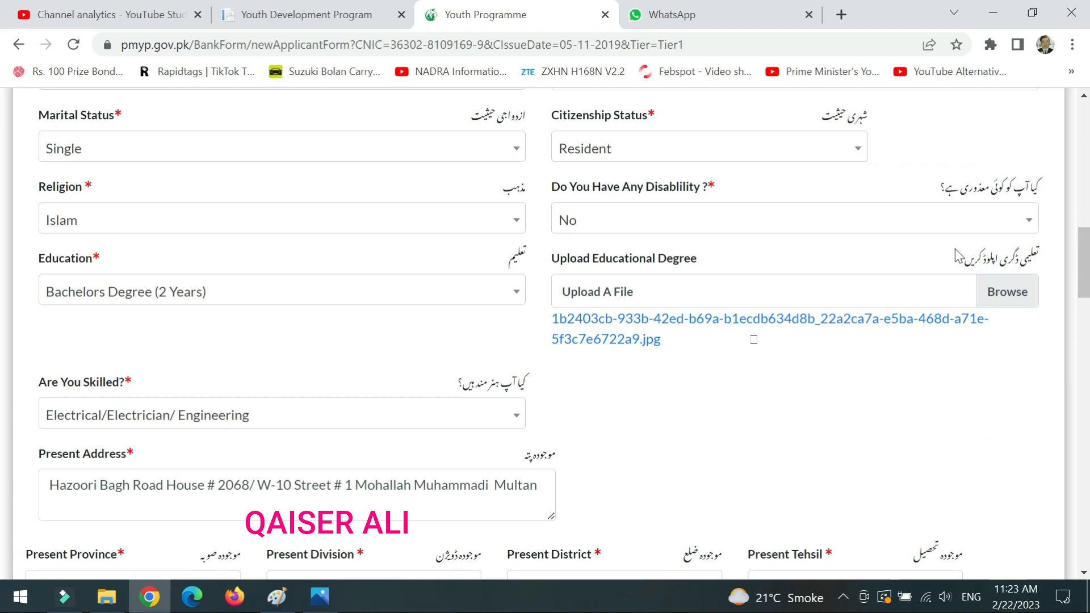
{"action": "scroll", "coordinate": [447, 387], "scroll_direction": "up", "scroll_amount": 8}
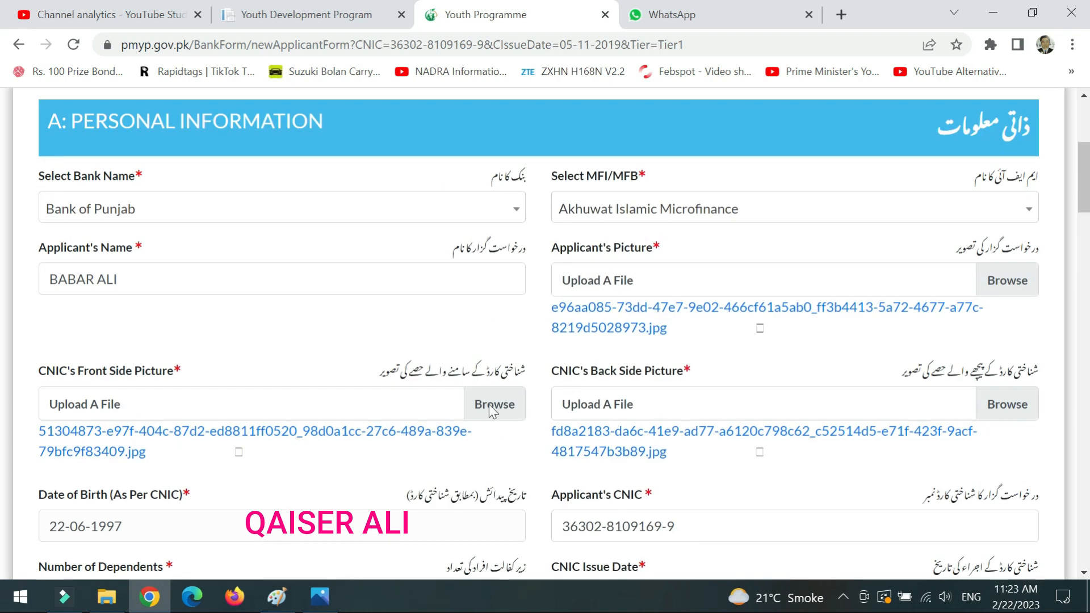
{"action": "scroll", "coordinate": [521, 344], "scroll_direction": "up", "scroll_amount": 3}
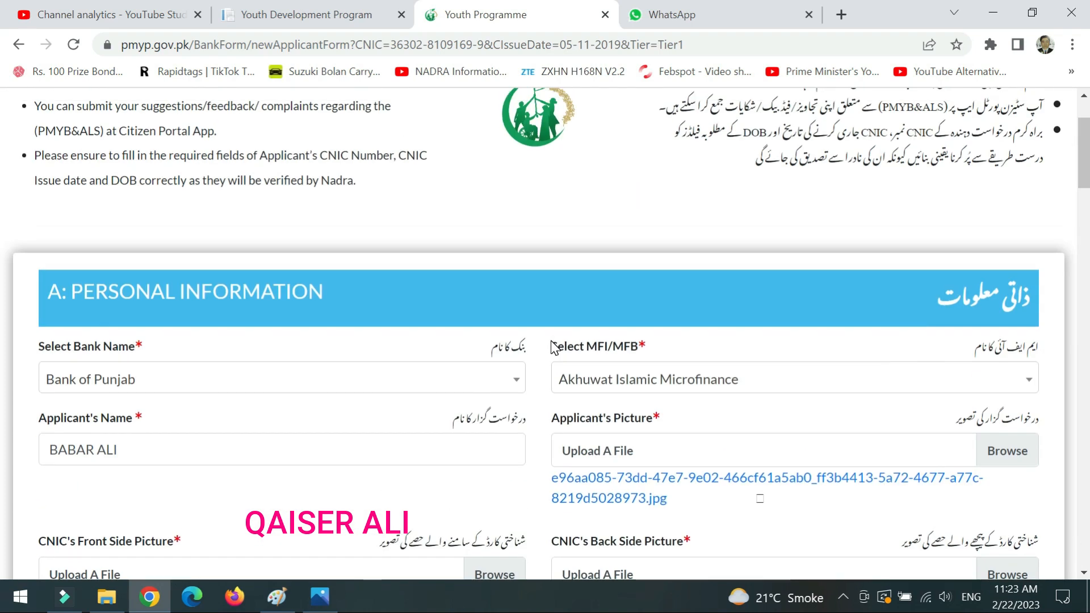
{"action": "scroll", "coordinate": [551, 342], "scroll_direction": "down", "scroll_amount": 3}
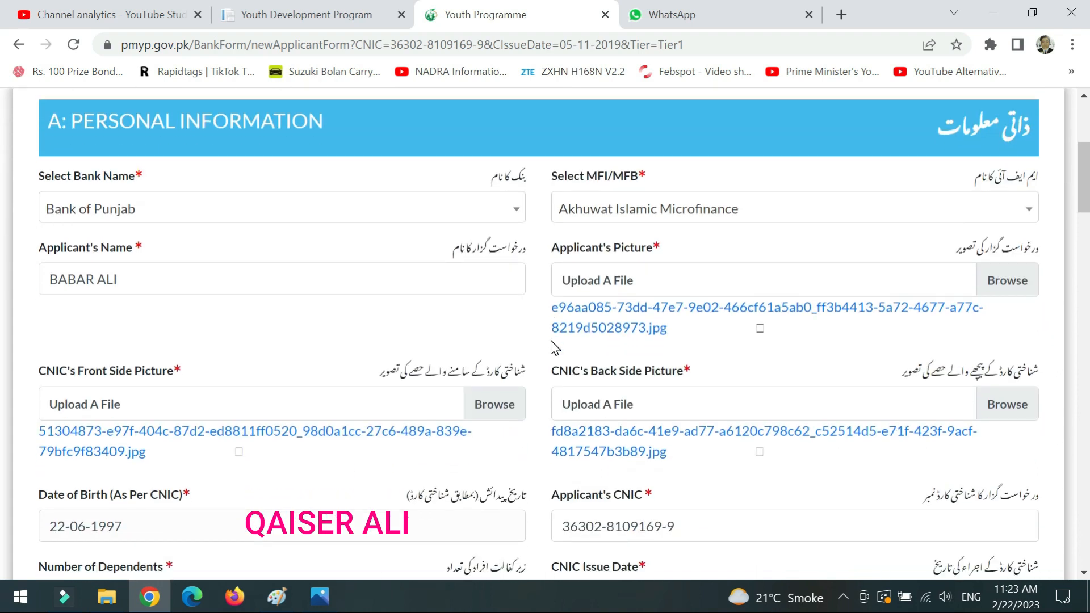
{"action": "scroll", "coordinate": [555, 347], "scroll_direction": "down", "scroll_amount": 6}
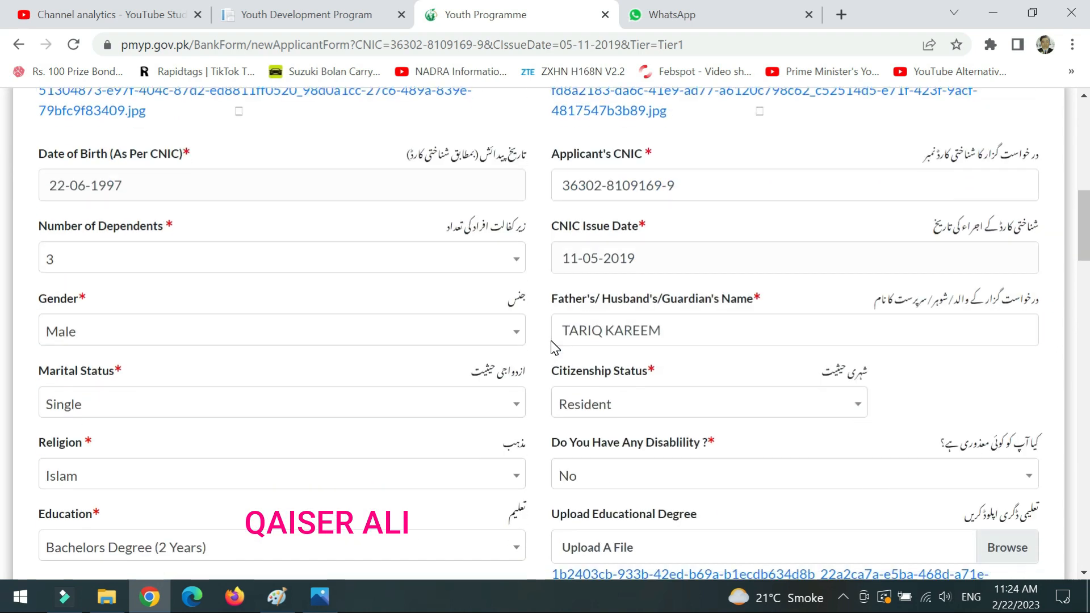
{"action": "scroll", "coordinate": [555, 347], "scroll_direction": "down", "scroll_amount": 8}
{"action": "scroll", "coordinate": [551, 341], "scroll_direction": "down", "scroll_amount": 3}
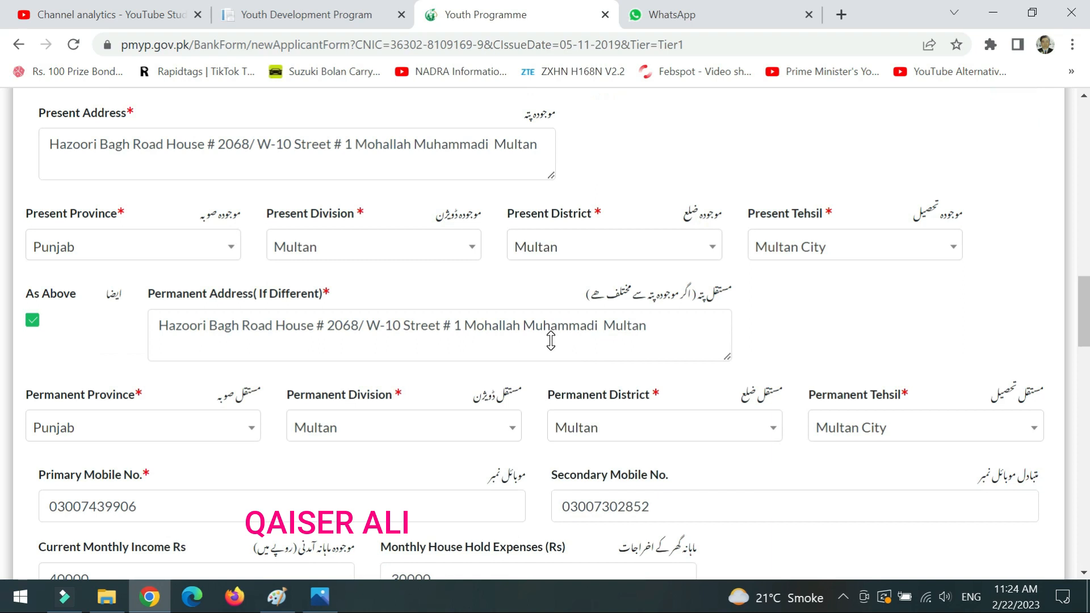
{"action": "scroll", "coordinate": [551, 340], "scroll_direction": "down", "scroll_amount": 13}
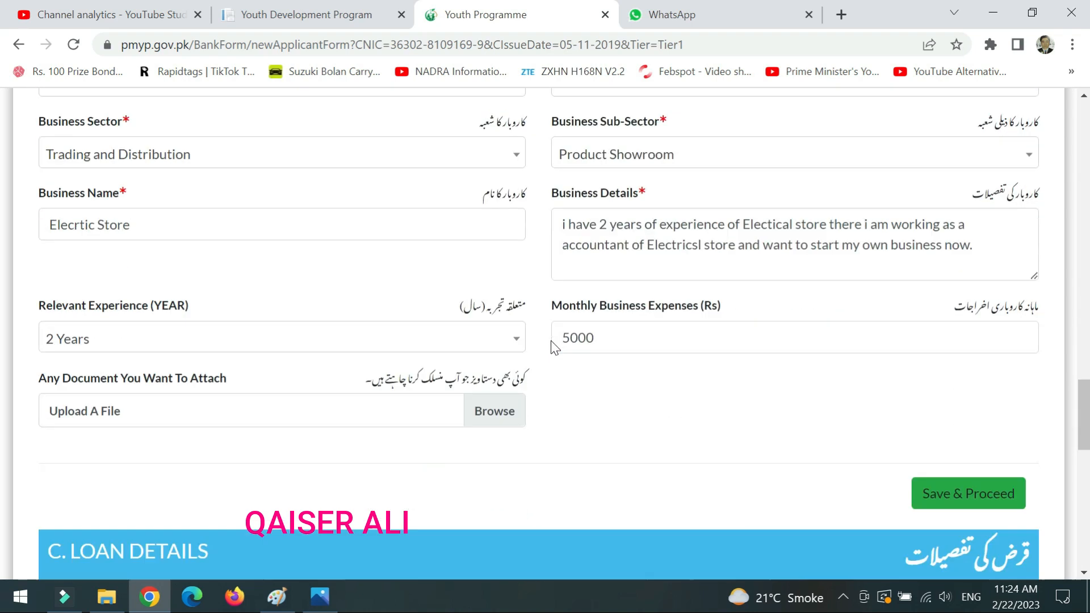
{"action": "scroll", "coordinate": [554, 344], "scroll_direction": "down", "scroll_amount": 4}
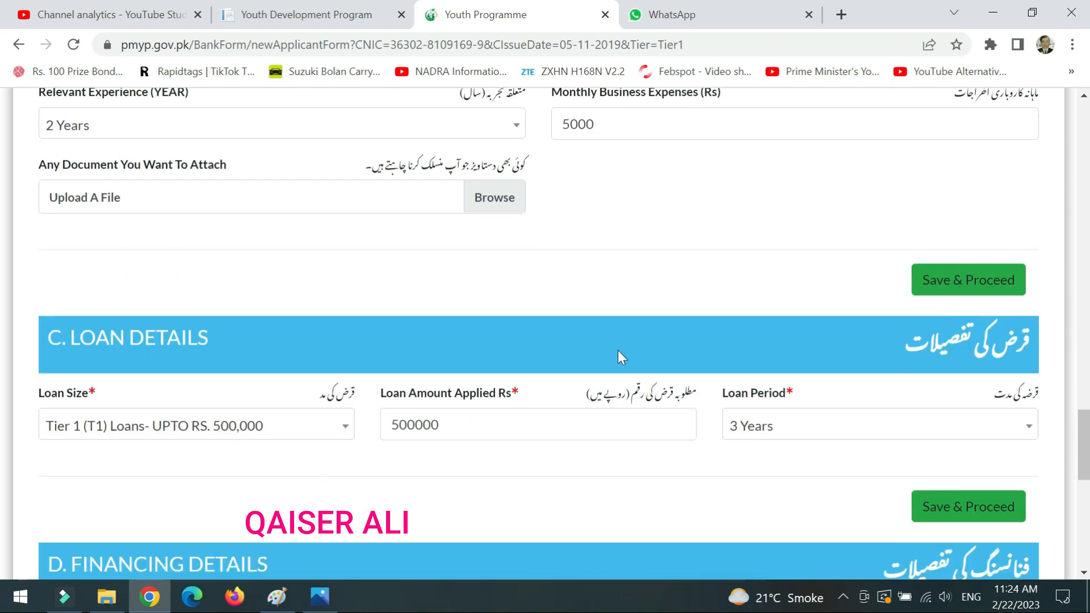
Step: Try to submit the loan application, checking the loan programme page with its Track option while it is processed
{"action": "scroll", "coordinate": [894, 463], "scroll_direction": "down", "scroll_amount": 9}
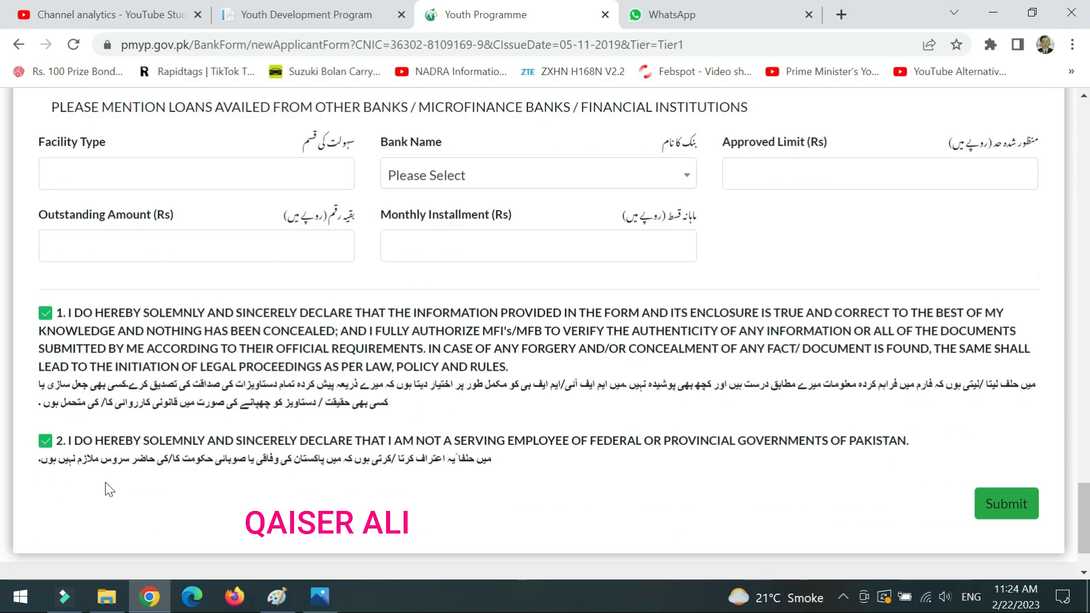
{"action": "left_click", "coordinate": [982, 504]}
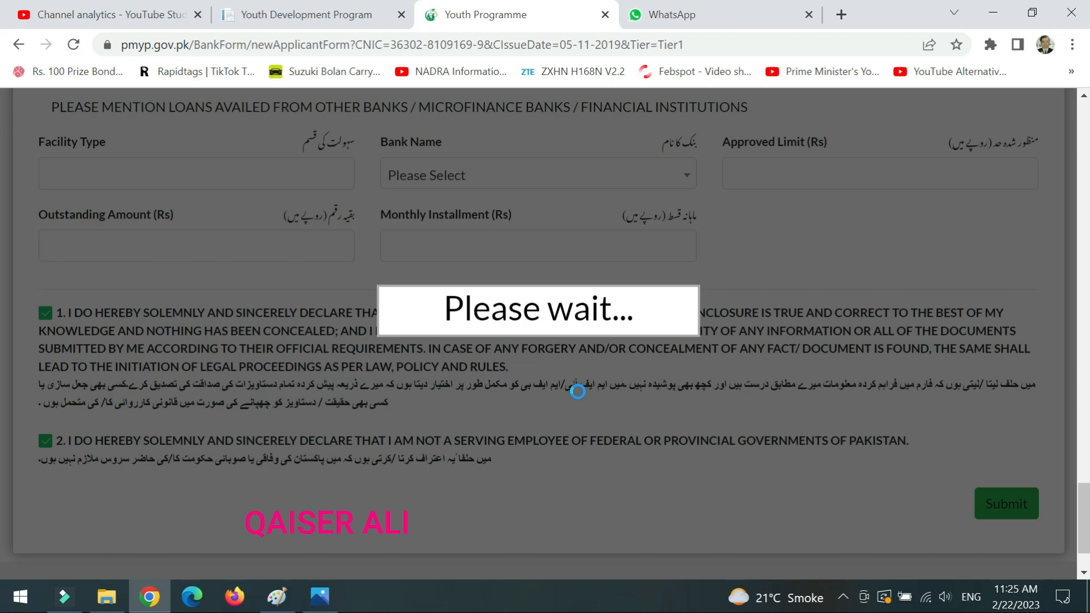
{"action": "left_click", "coordinate": [306, 14]}
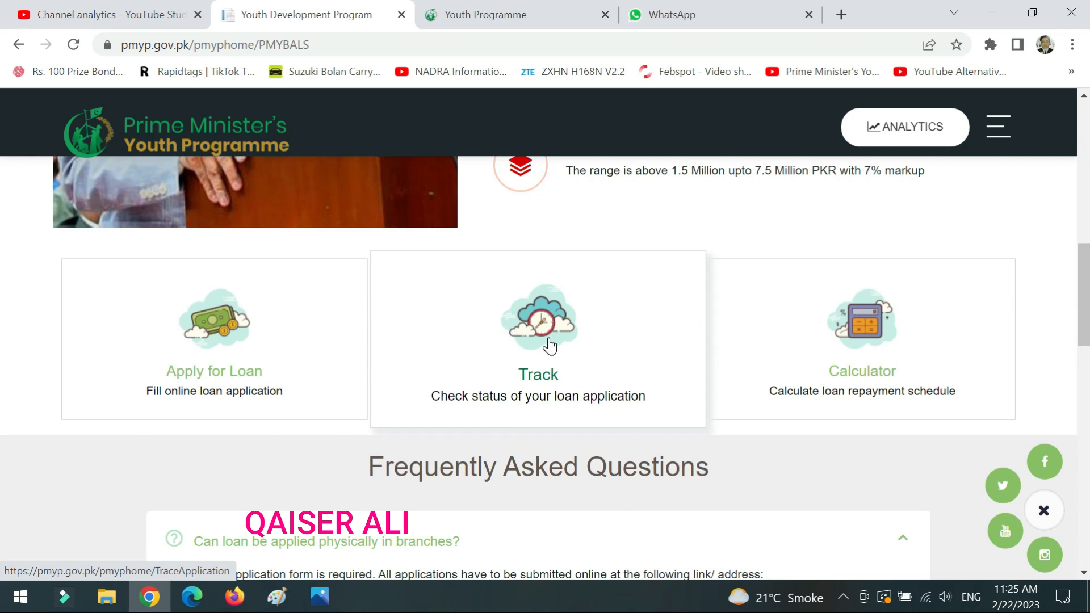
{"action": "left_click", "coordinate": [544, 19]}
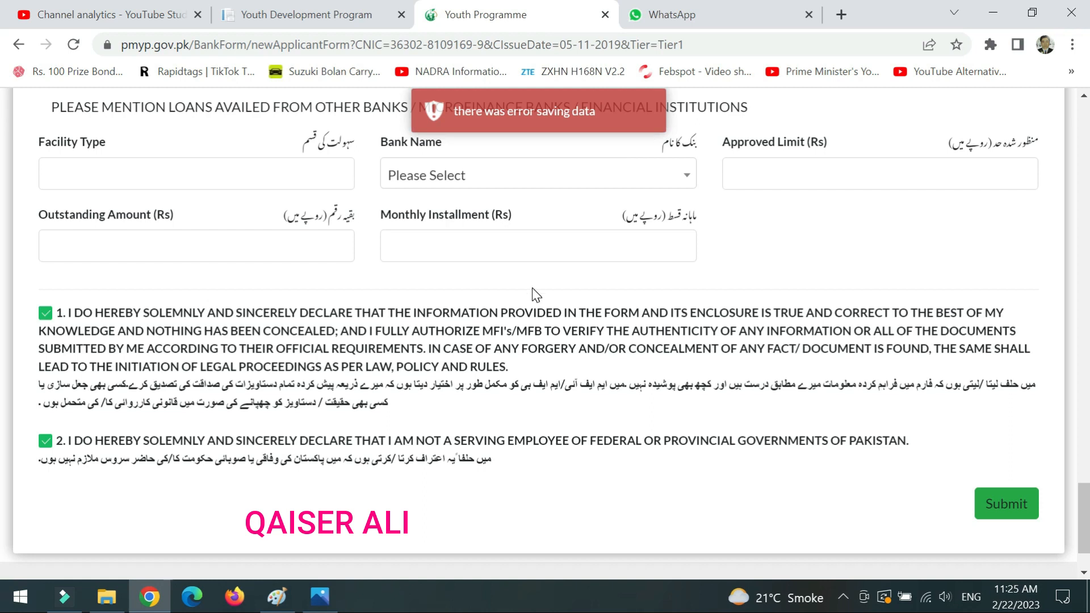
Step: Recheck the form from the Personal Information section down to Loan Details for missing or incorrect required entries
{"action": "scroll", "coordinate": [568, 318], "scroll_direction": "up", "scroll_amount": 2}
{"action": "scroll", "coordinate": [630, 359], "scroll_direction": "up", "scroll_amount": 10}
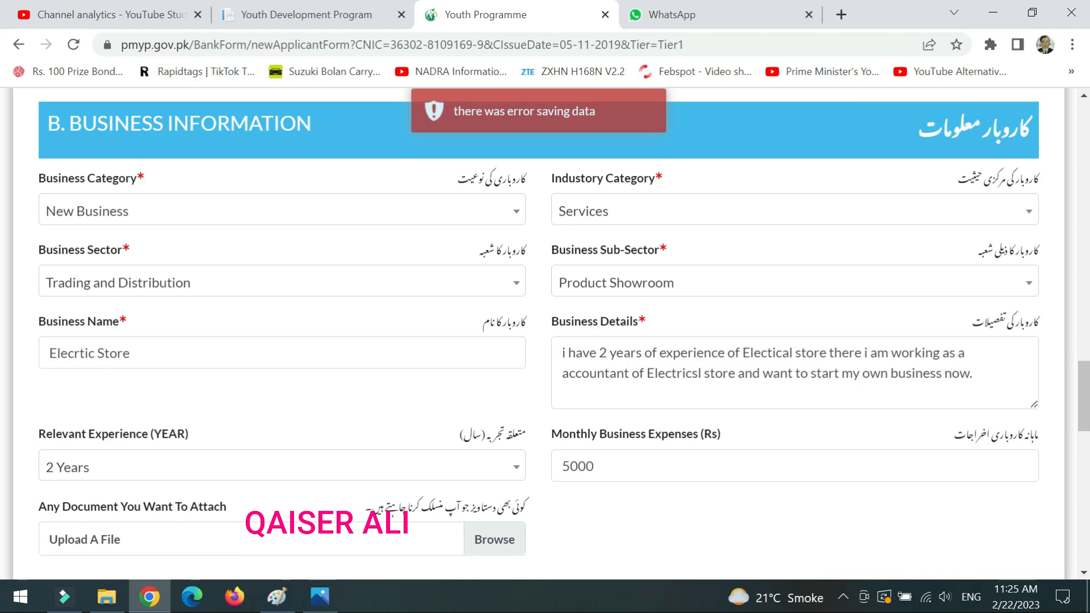
{"action": "scroll", "coordinate": [629, 359], "scroll_direction": "up", "scroll_amount": 15}
{"action": "scroll", "coordinate": [625, 352], "scroll_direction": "up", "scroll_amount": 3}
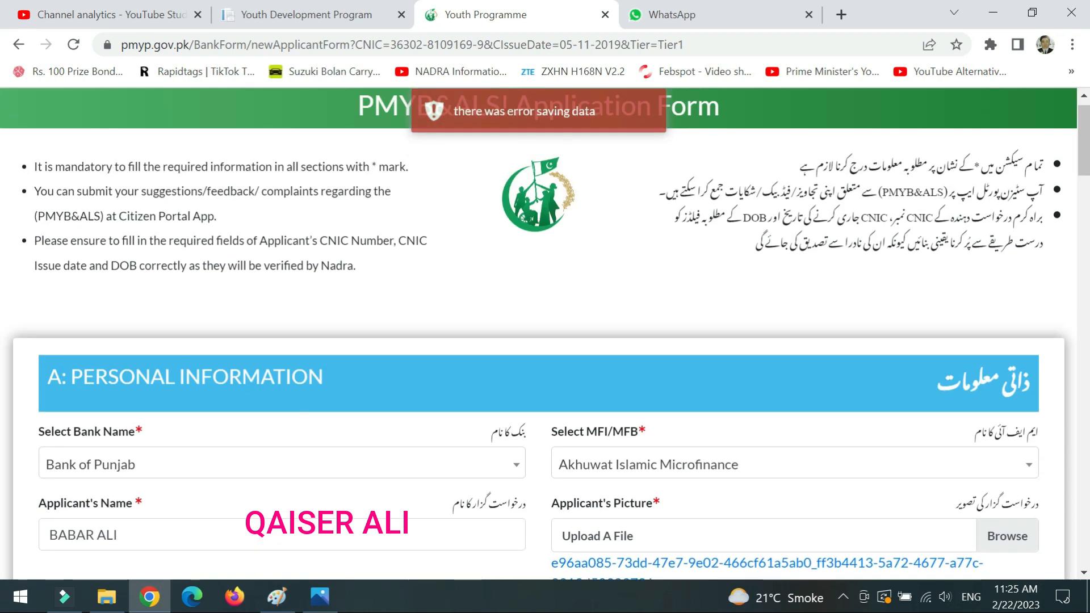
{"action": "scroll", "coordinate": [625, 352], "scroll_direction": "down", "scroll_amount": 3}
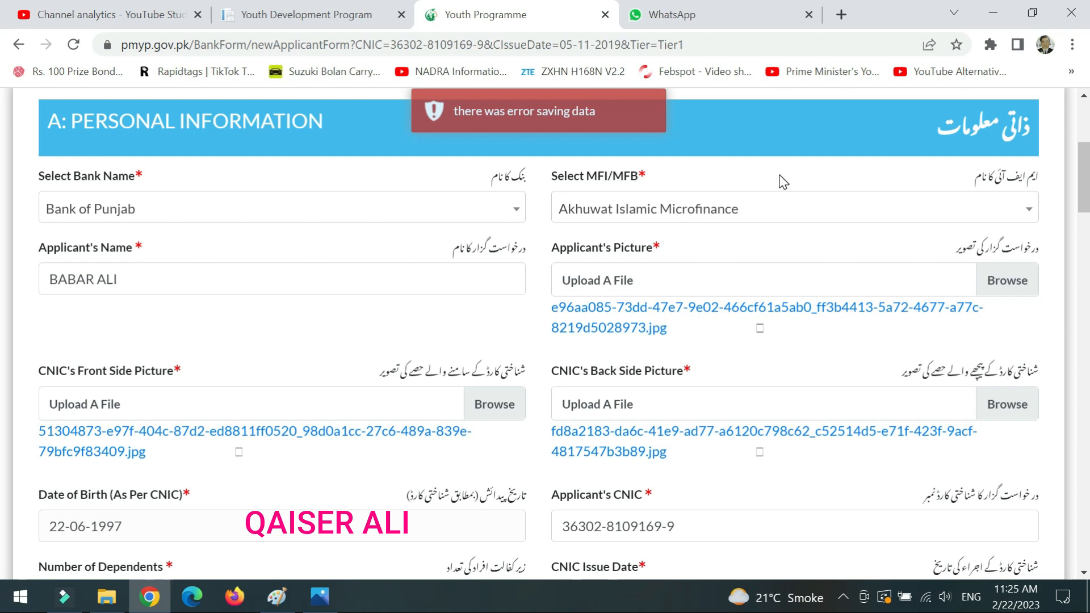
{"action": "scroll", "coordinate": [781, 182], "scroll_direction": "down", "scroll_amount": 9}
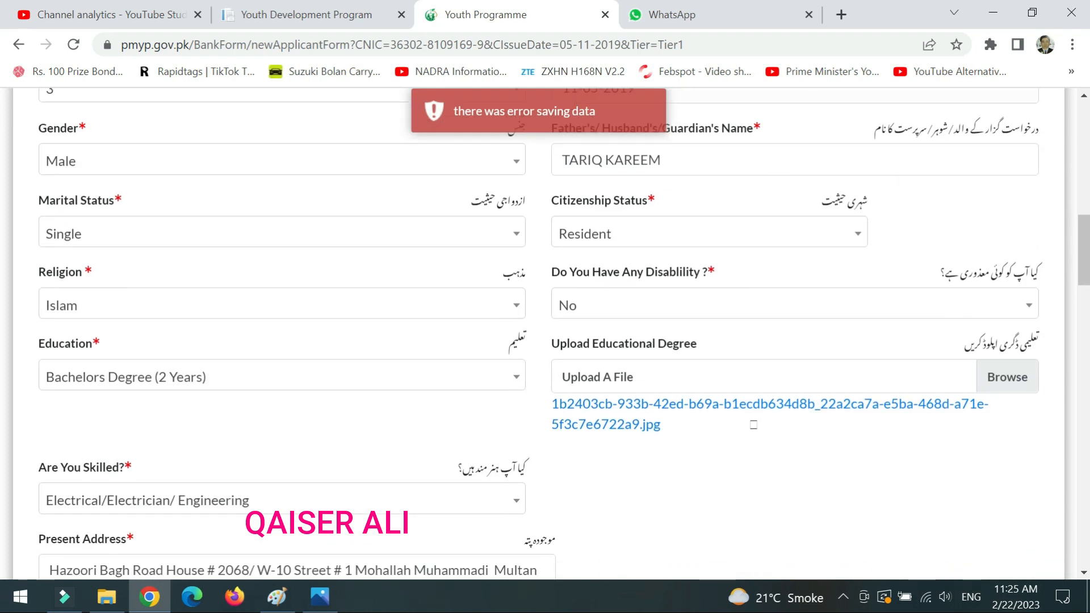
{"action": "scroll", "coordinate": [669, 279], "scroll_direction": "up", "scroll_amount": 6}
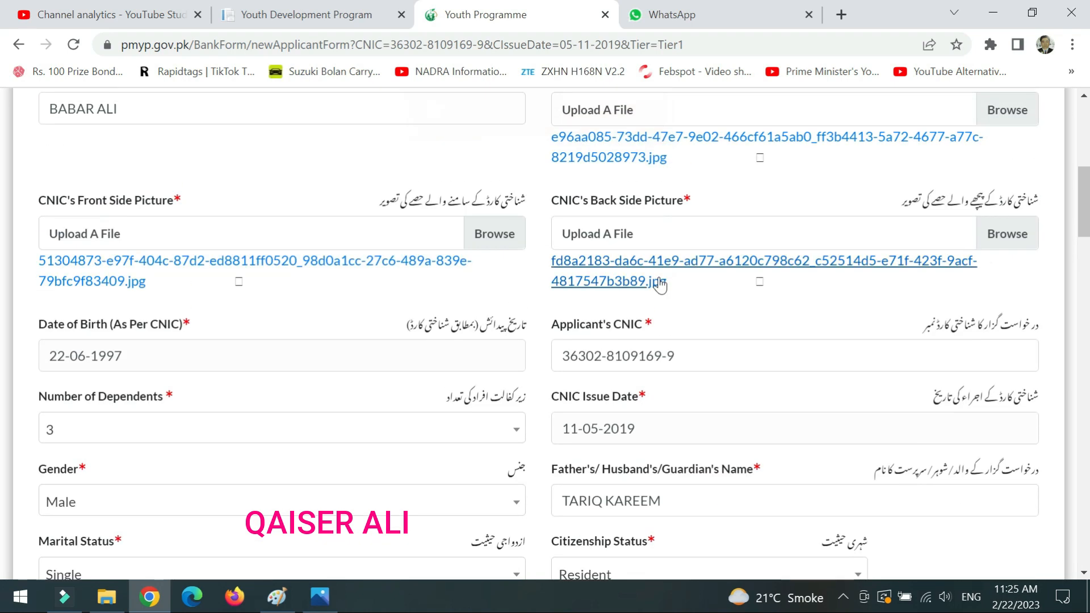
{"action": "scroll", "coordinate": [661, 284], "scroll_direction": "down", "scroll_amount": 9}
{"action": "scroll", "coordinate": [662, 283], "scroll_direction": "down", "scroll_amount": 5}
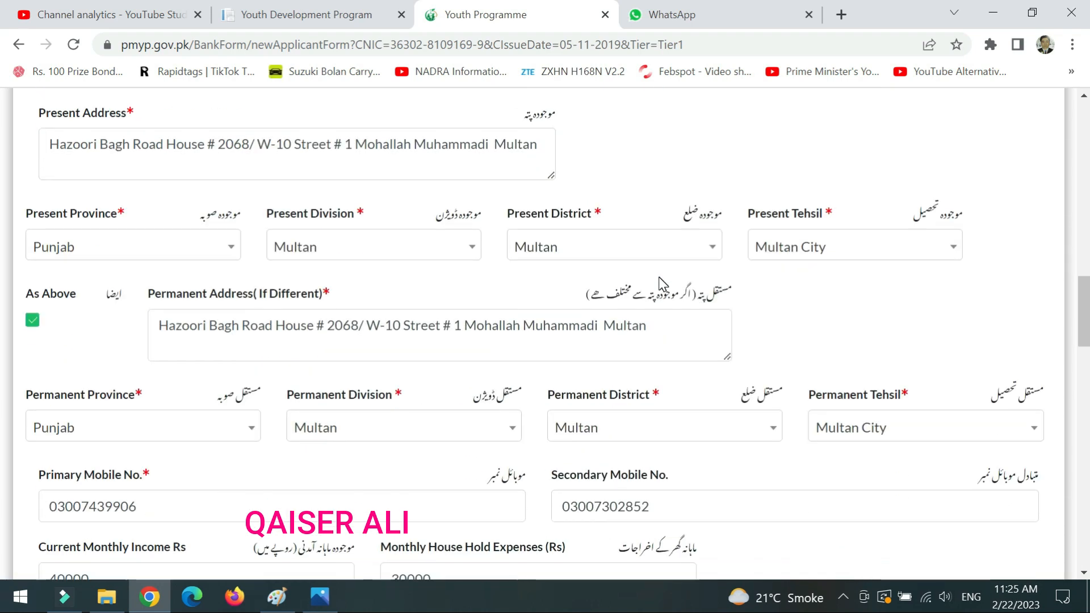
{"action": "scroll", "coordinate": [661, 282], "scroll_direction": "down", "scroll_amount": 7}
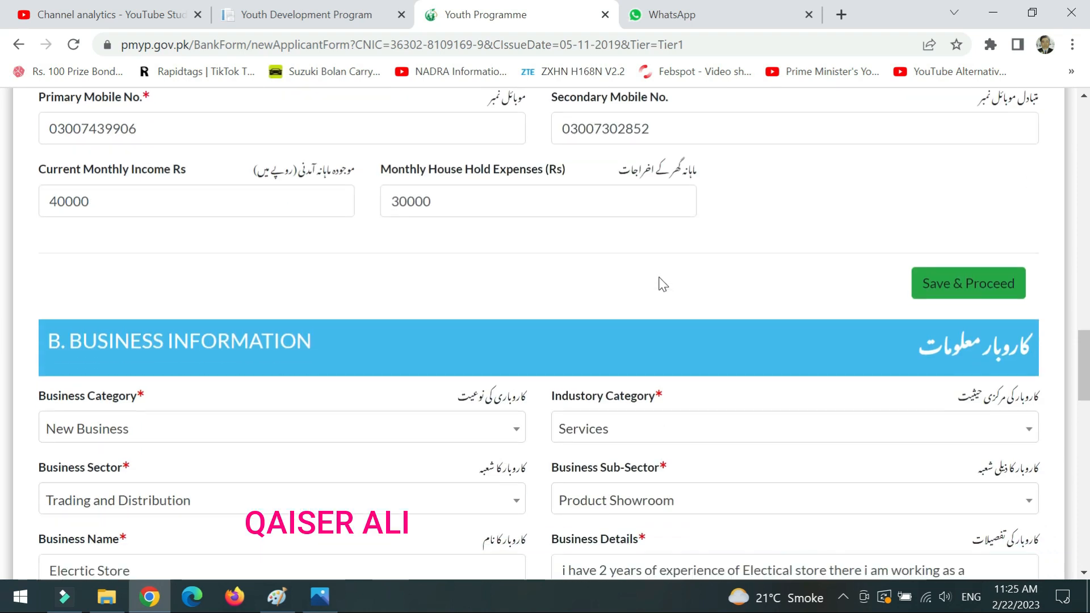
{"action": "scroll", "coordinate": [663, 283], "scroll_direction": "down", "scroll_amount": 9}
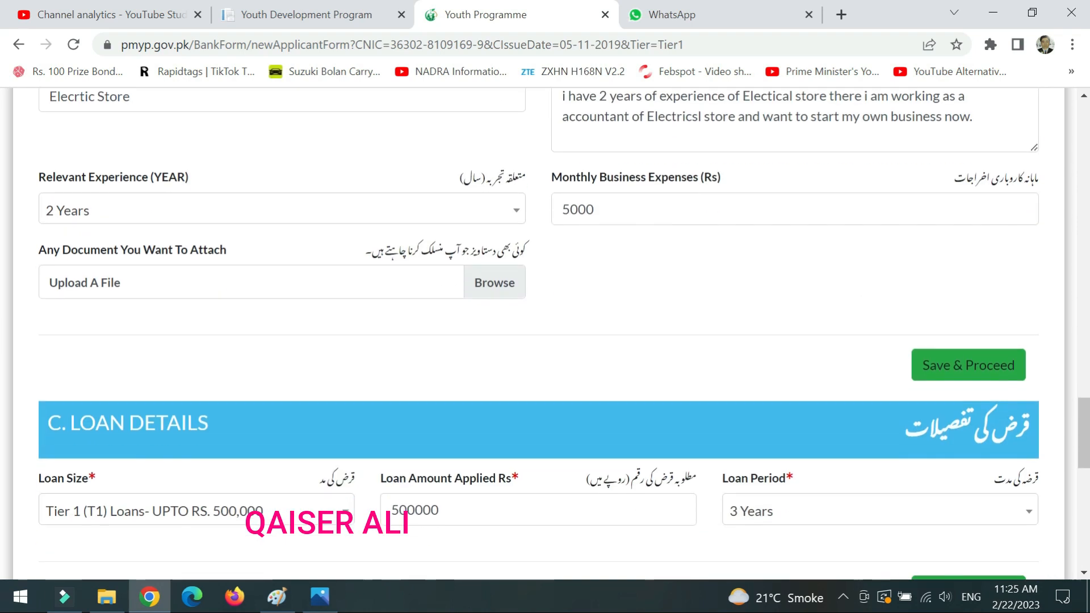
{"action": "scroll", "coordinate": [659, 278], "scroll_direction": "down", "scroll_amount": 3}
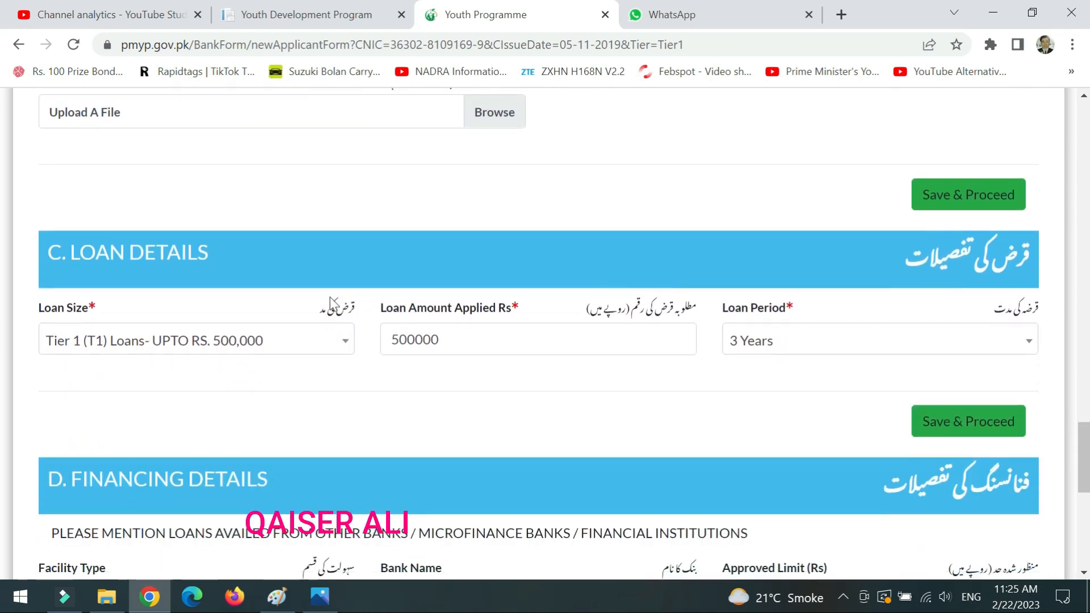
Step: Submit the loan application again from below the two accepted declarations
{"action": "scroll", "coordinate": [676, 369], "scroll_direction": "down", "scroll_amount": 5}
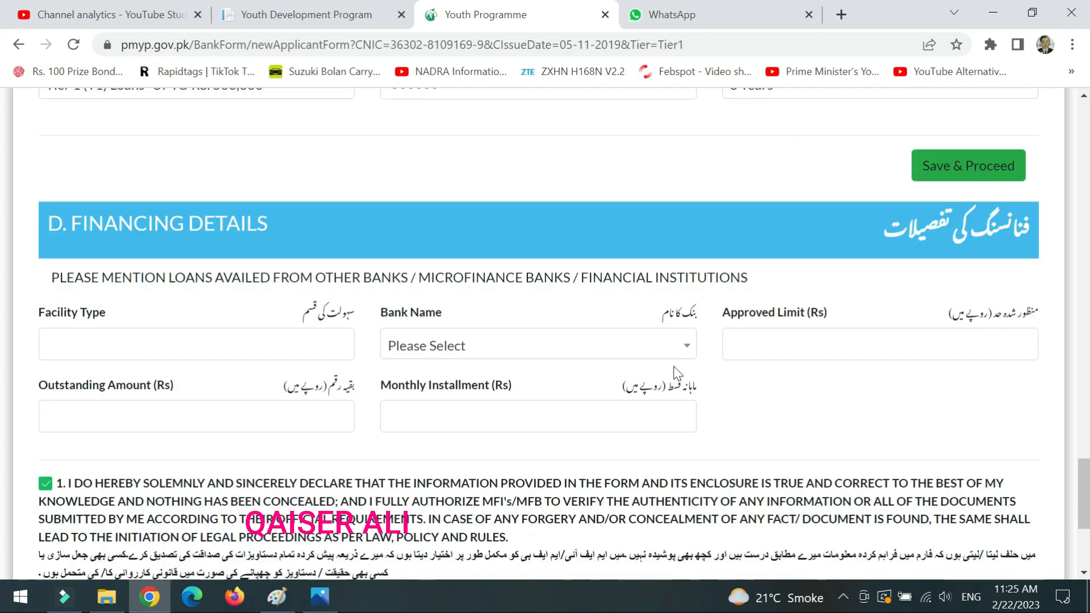
{"action": "scroll", "coordinate": [380, 349], "scroll_direction": "down", "scroll_amount": 5}
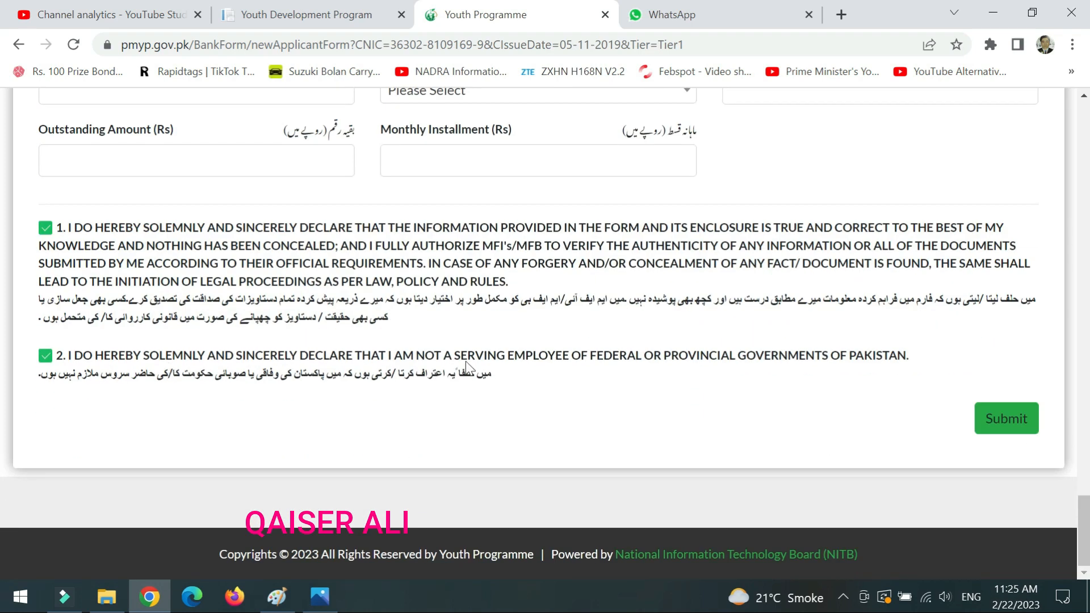
{"action": "left_click", "coordinate": [996, 420]}
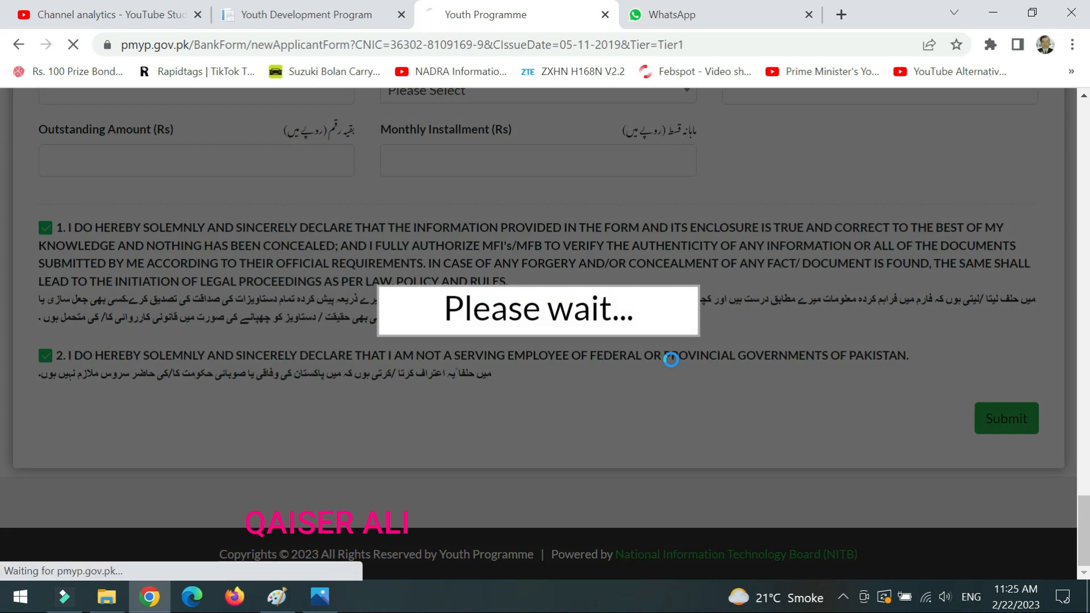